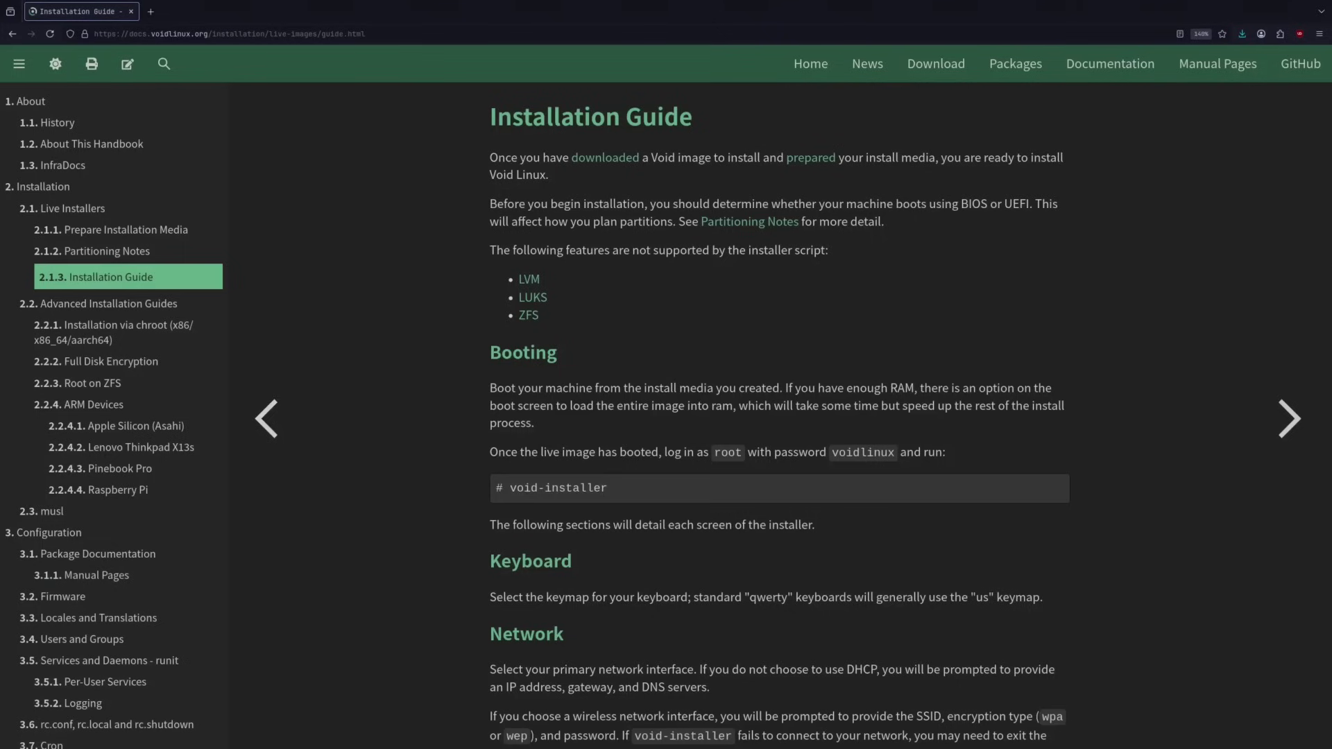
Step: Open the handbook's Installation via chroot guide and scroll down to its Prepare Filesystems section
click(104, 325)
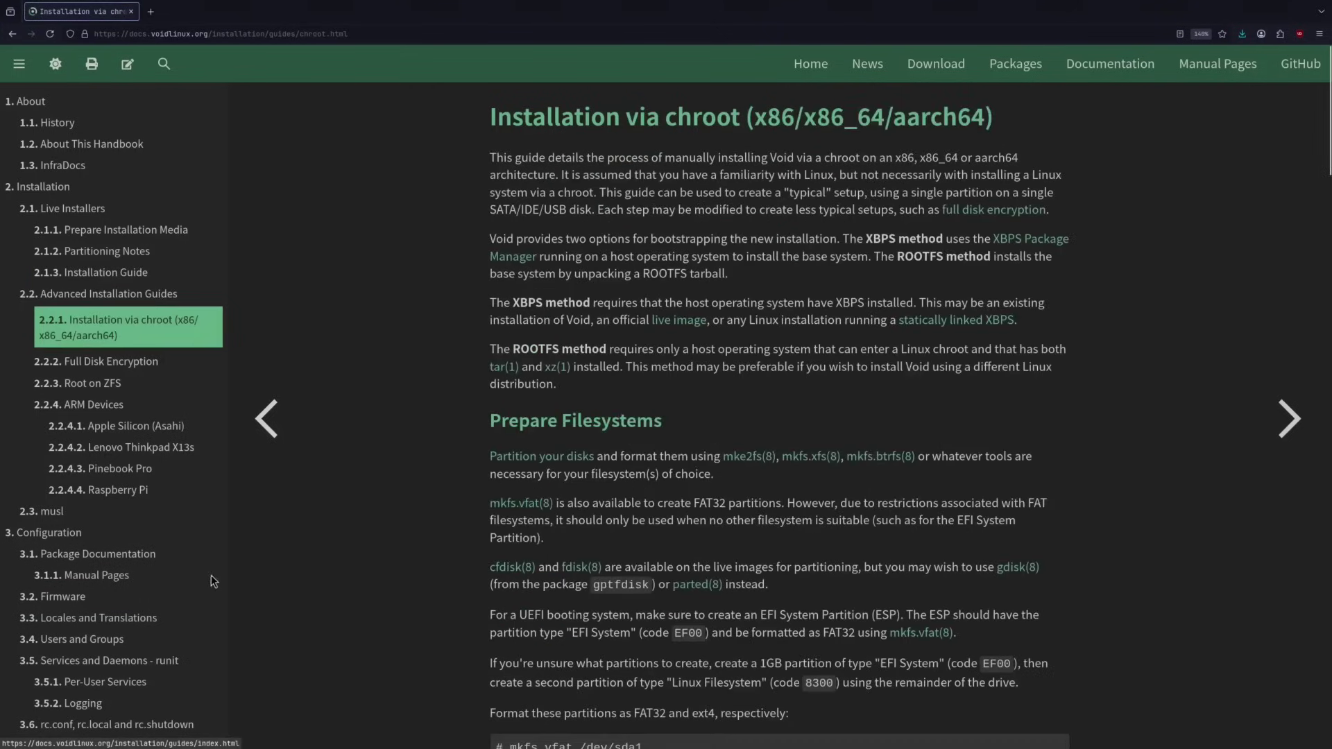
scroll(367, 465, down, 3)
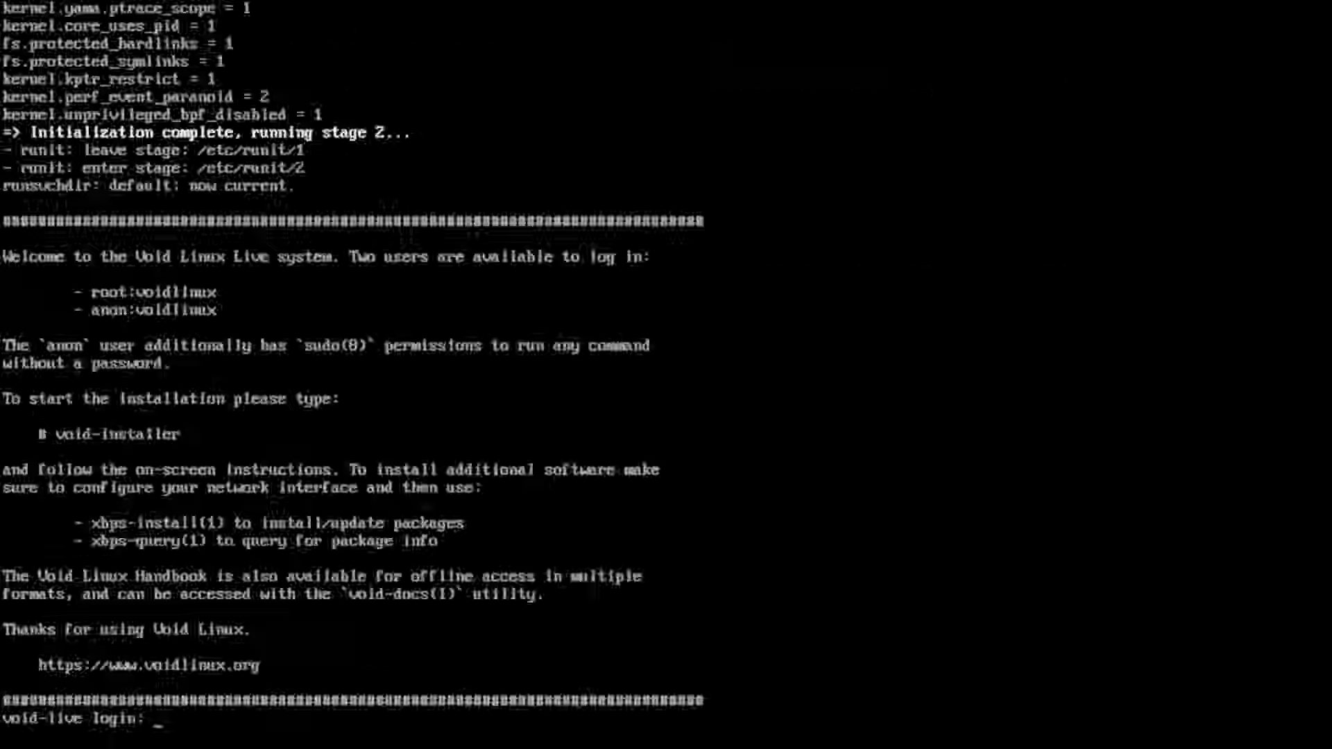
Step: Log in to the live console as root with the live image's password
text(root)
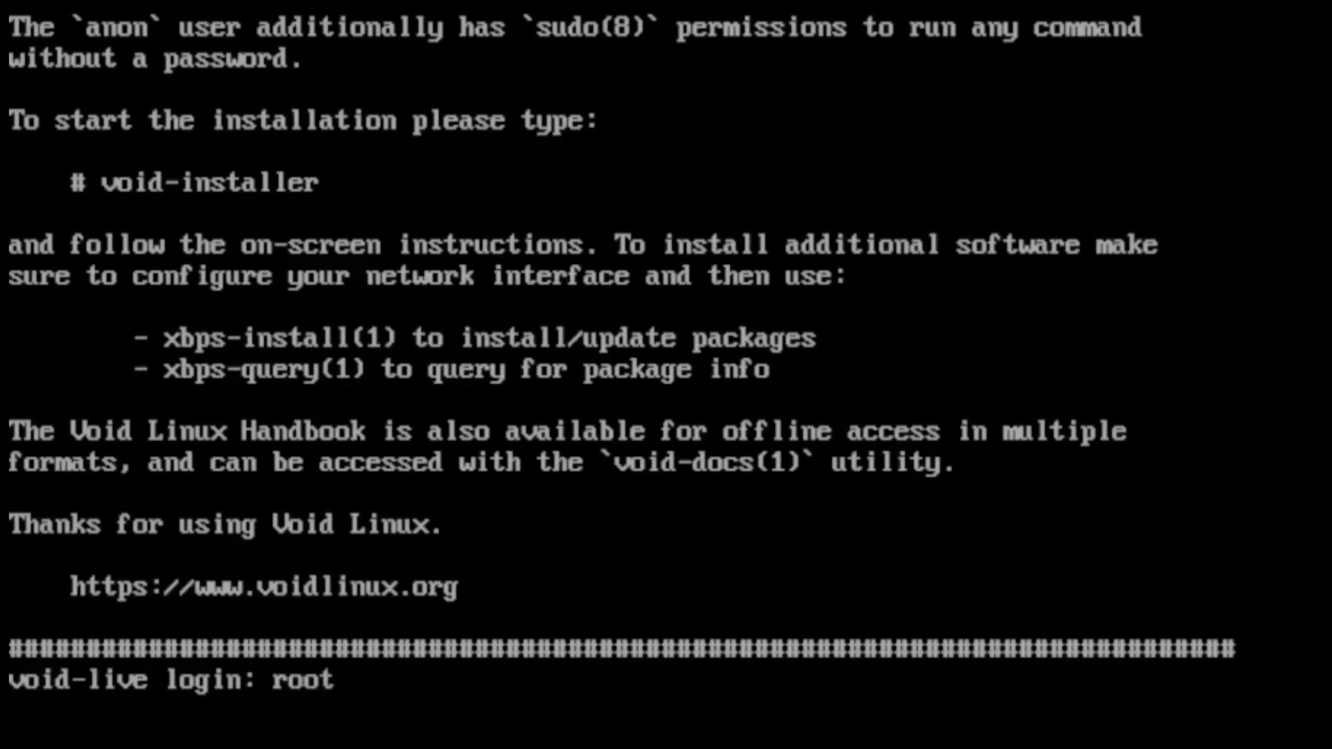
key(Return)
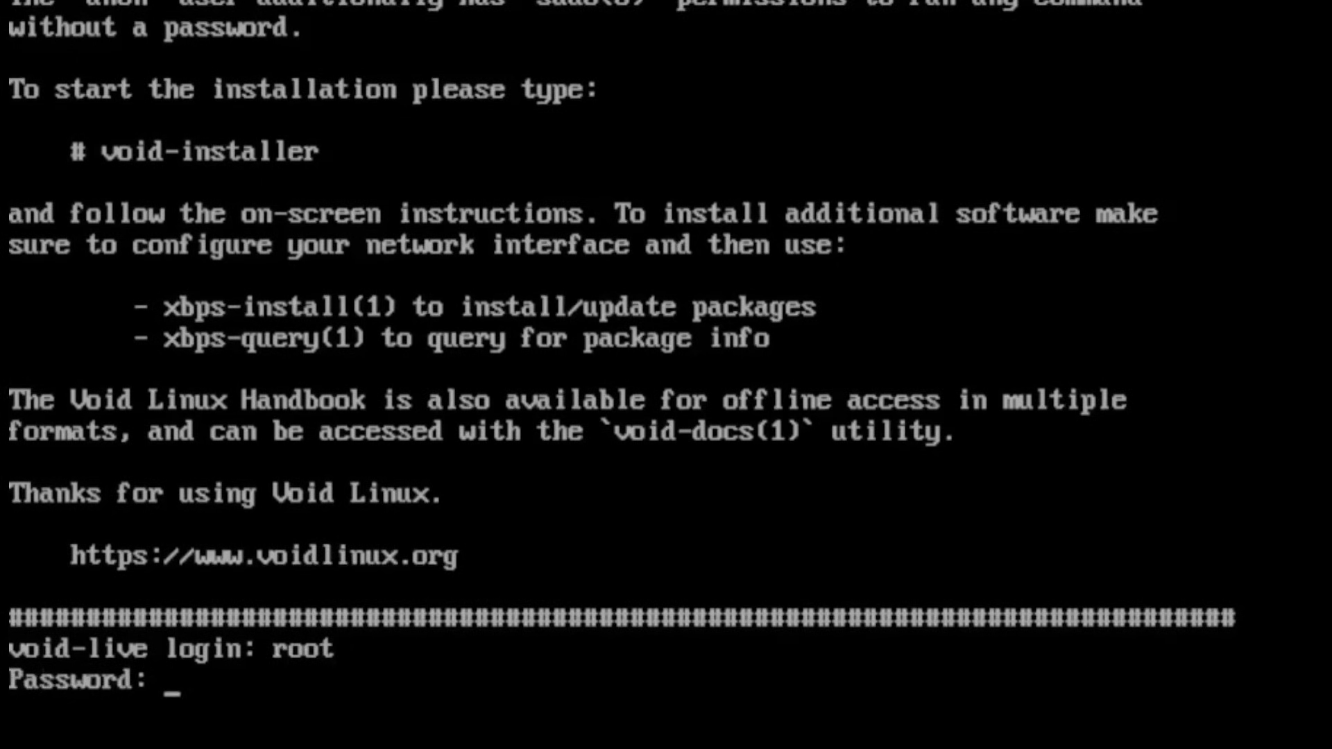
text(voidlinux)
key(Return)
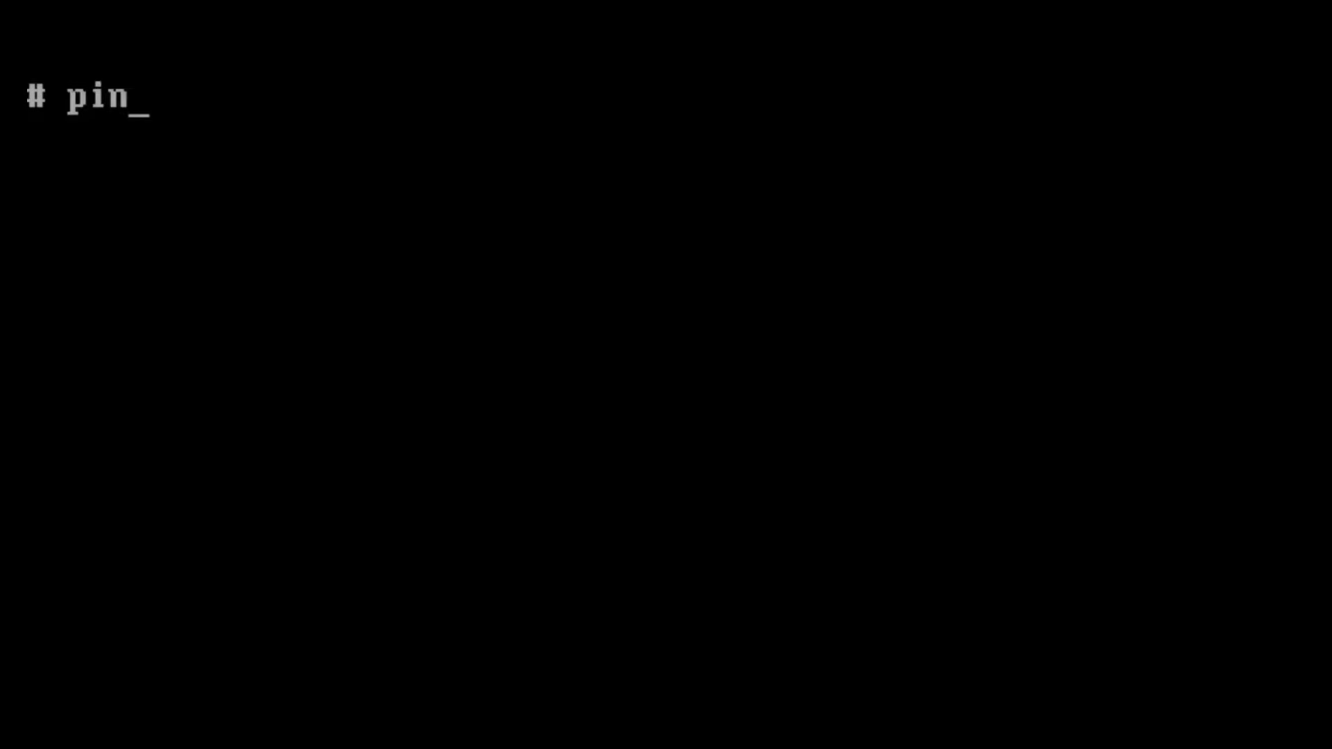
Step: Ping voidlinux.org to confirm connectivity, stop it after 7 replies, then clear the screen
text(nux.org)
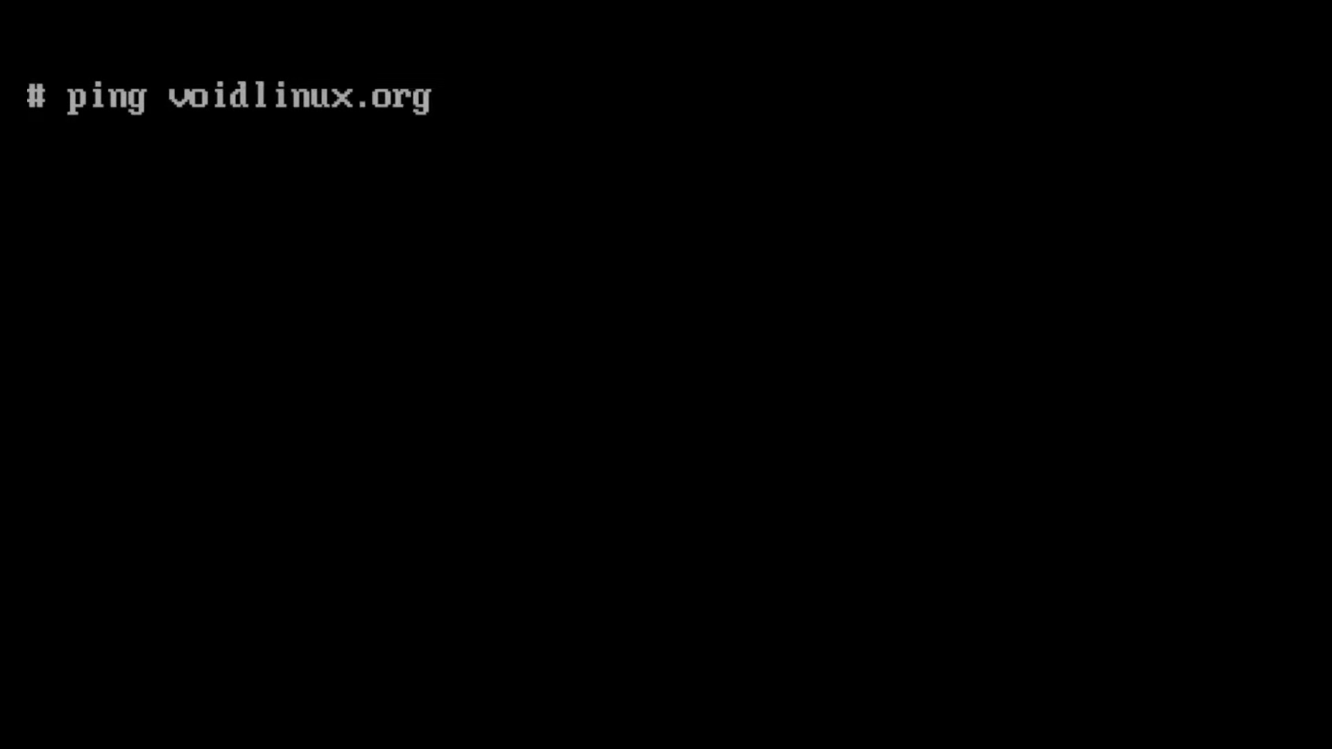
key(Return)
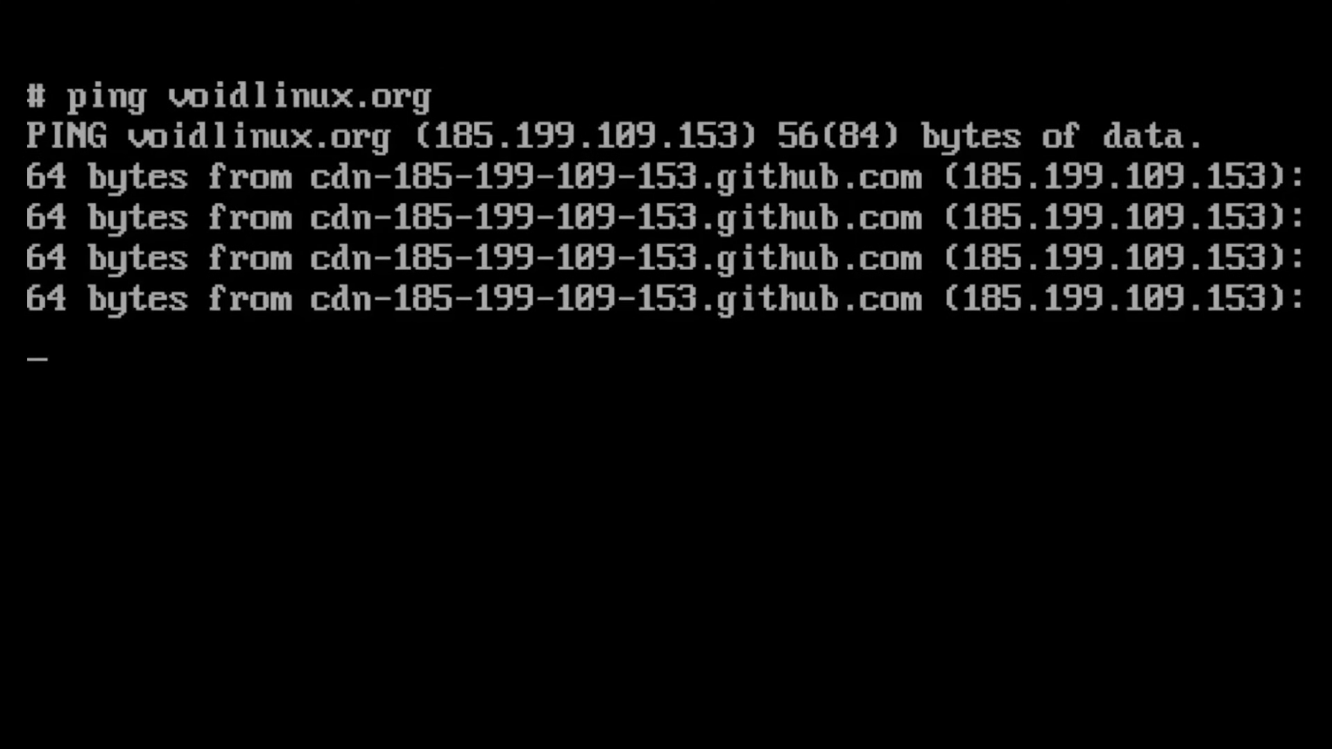
key(ctrl+c)
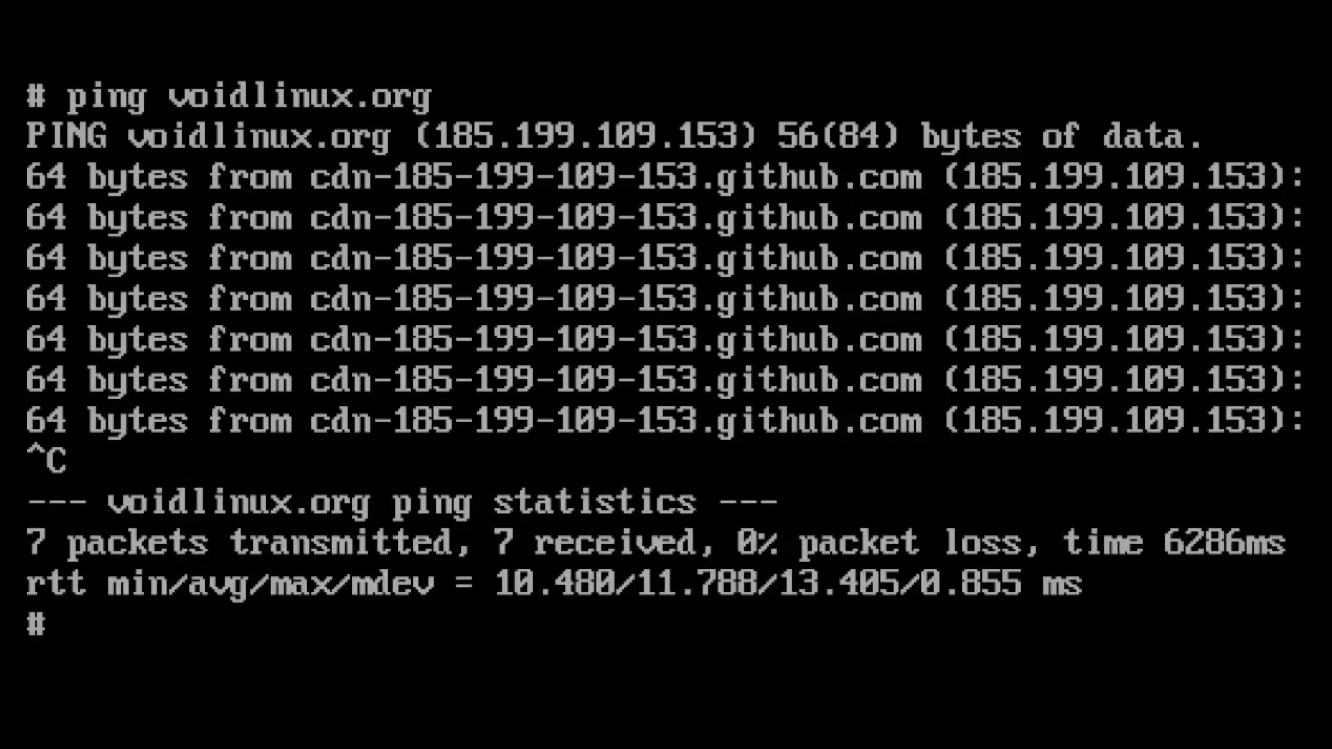
text(clear)
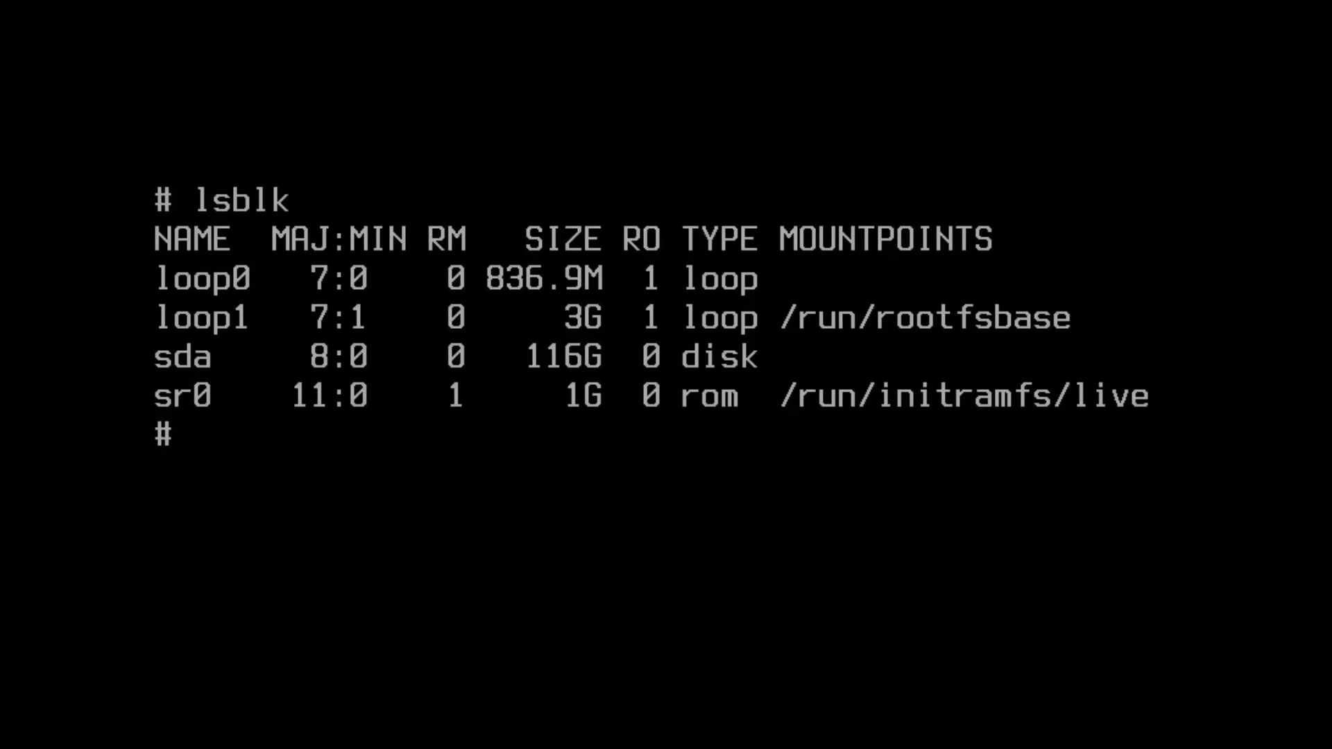
Step: Start cfdisk on /dev/sda, choose a gpt label and create the 1G first partition
text(cfdisk /dev/sda)
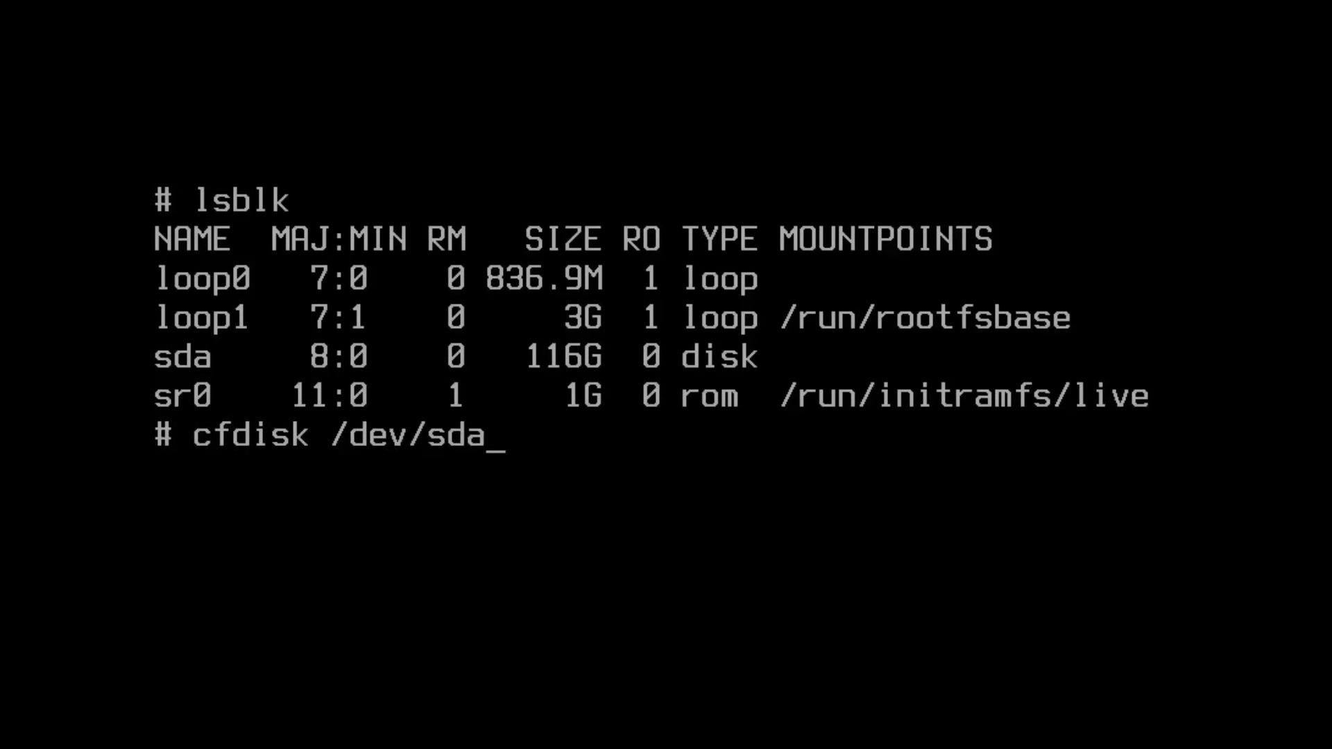
key(Return)
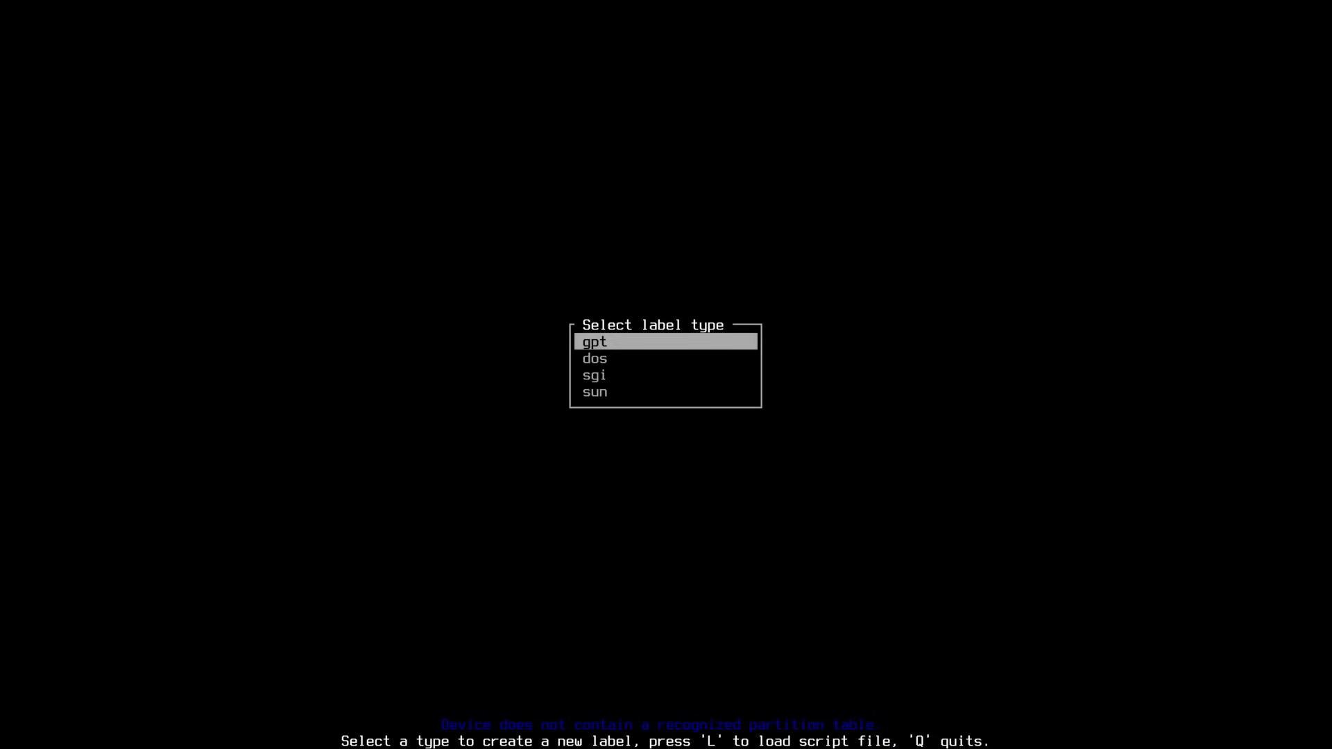
key(Return)
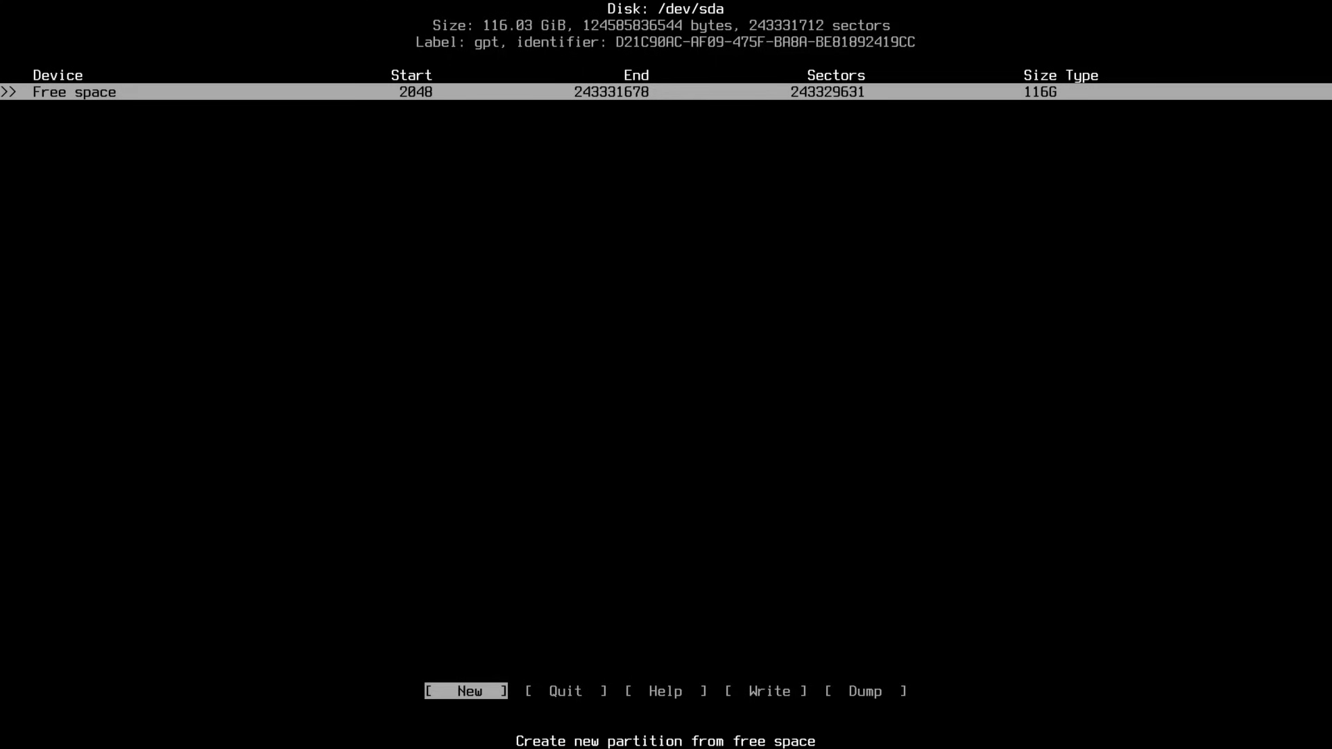
key(Return)
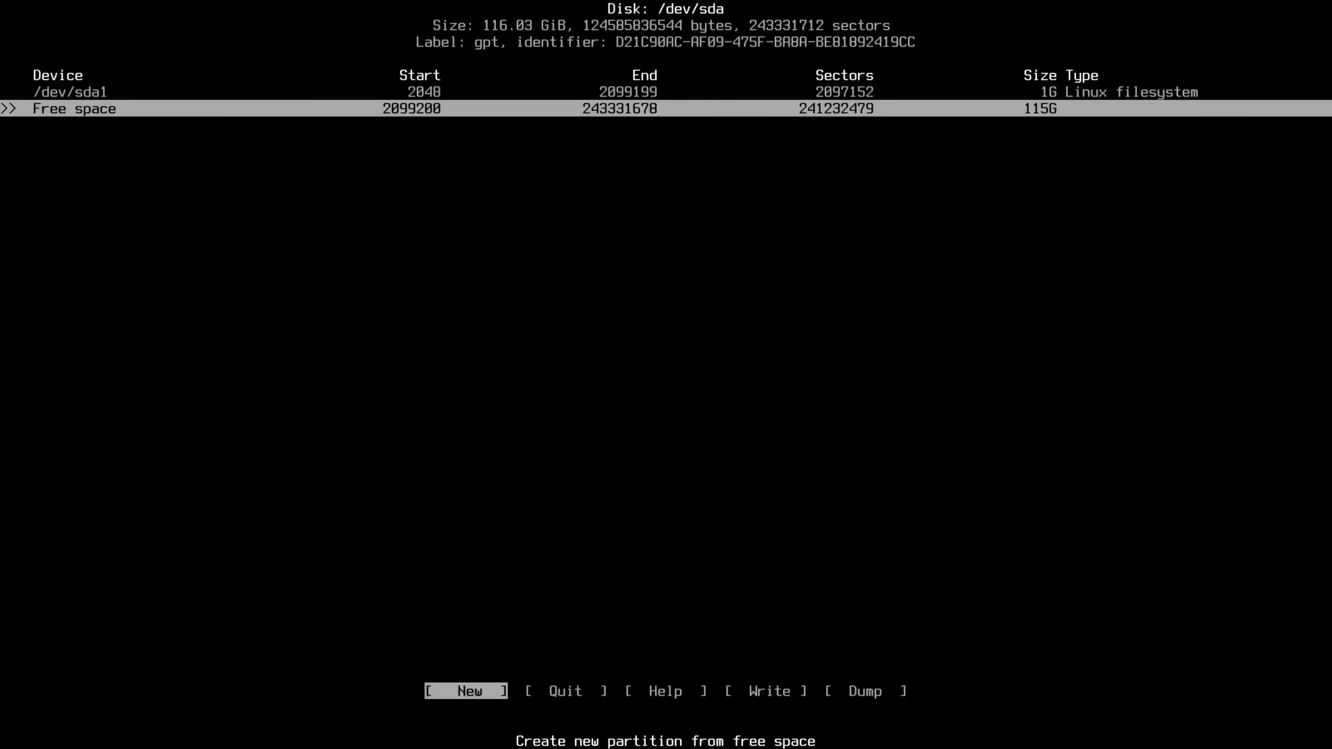
key(Return)
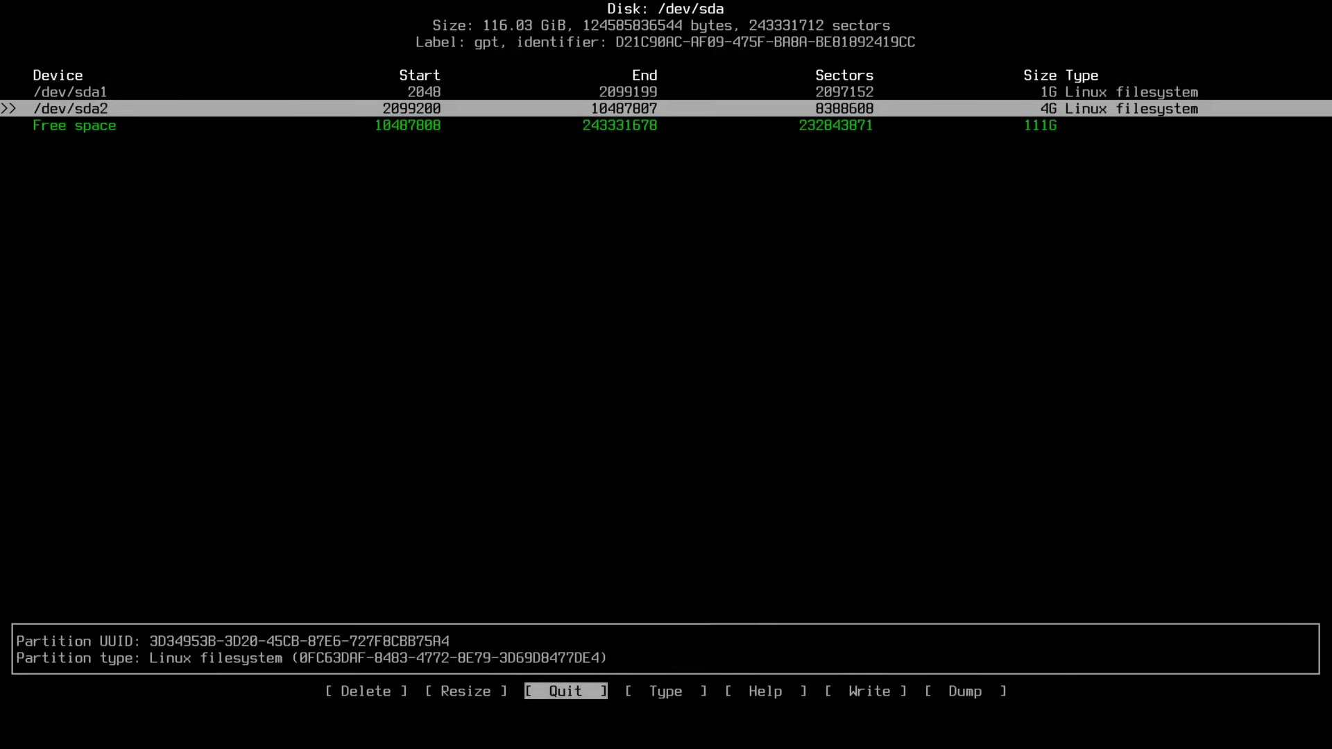
Step: Add the 4G and remaining 111G partitions, then write the table, confirming with yes
key(Down)
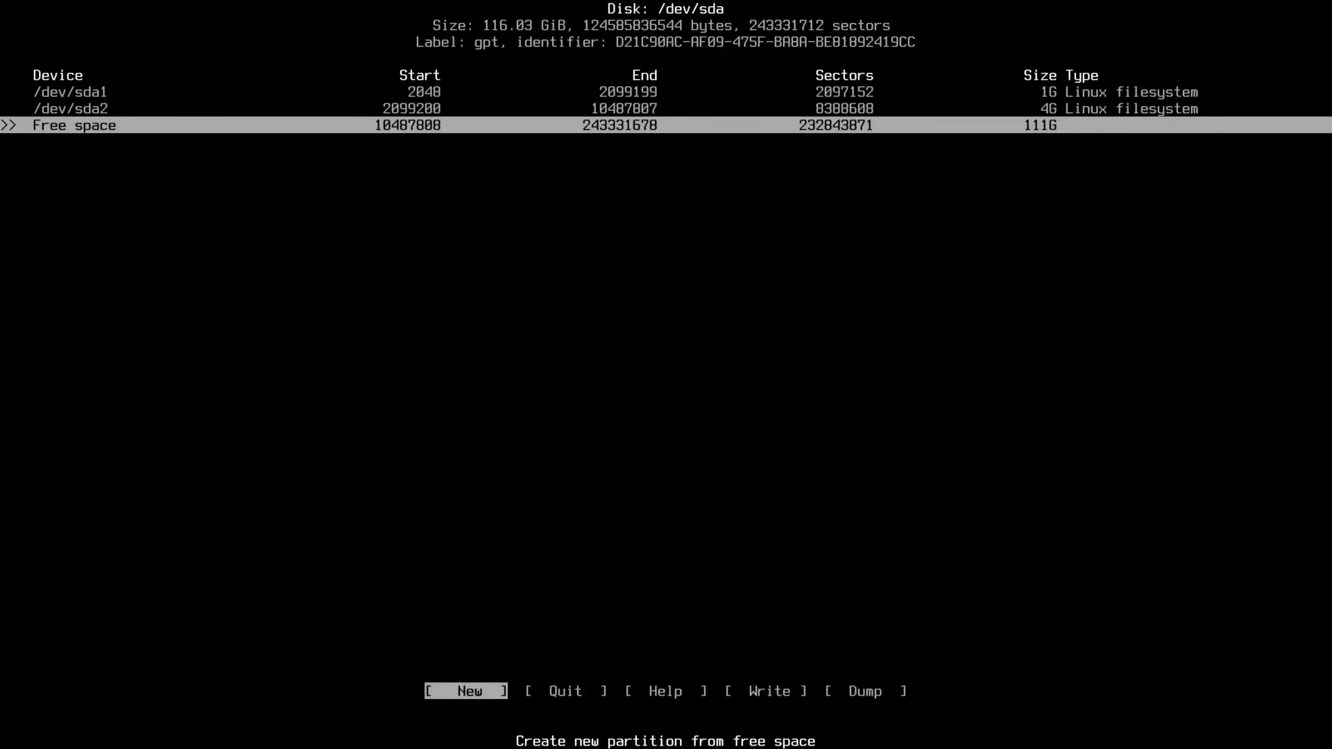
key(Return)
key(Return)
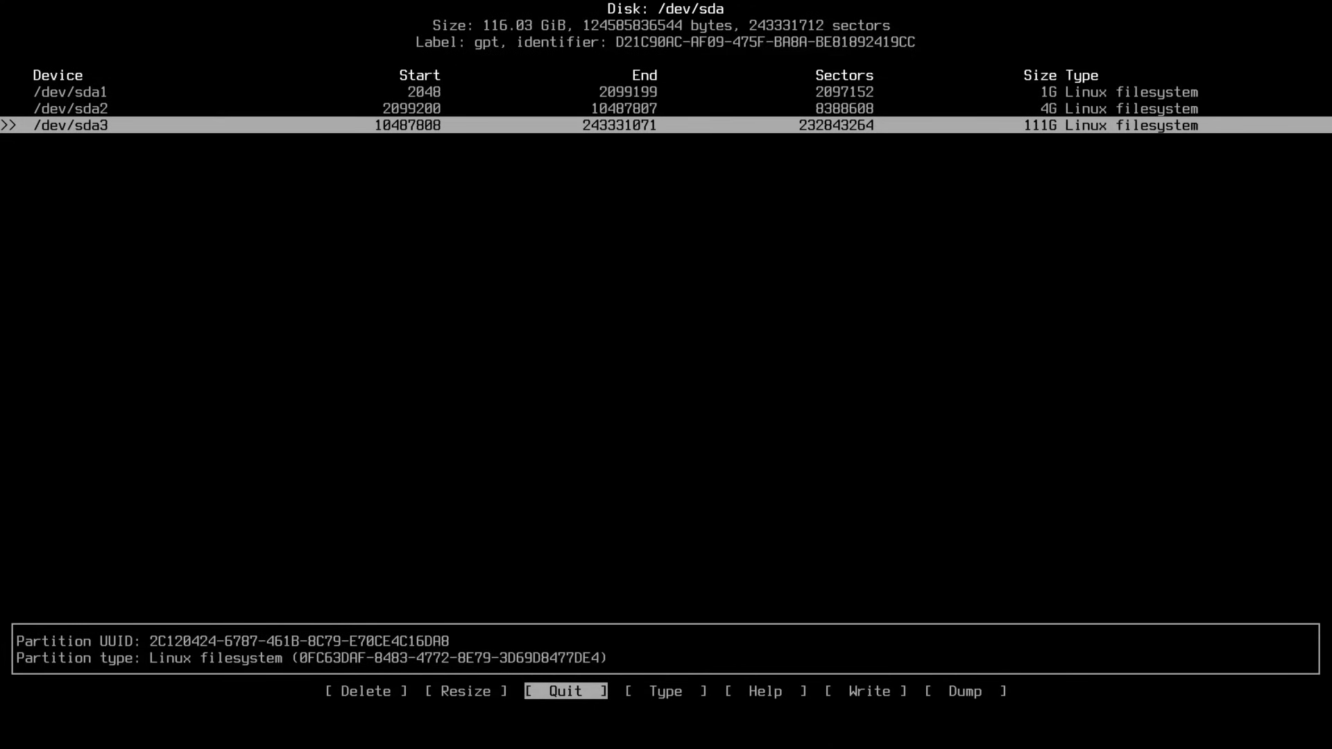
key(Right)
key(Right)
key(Right)
key(Return)
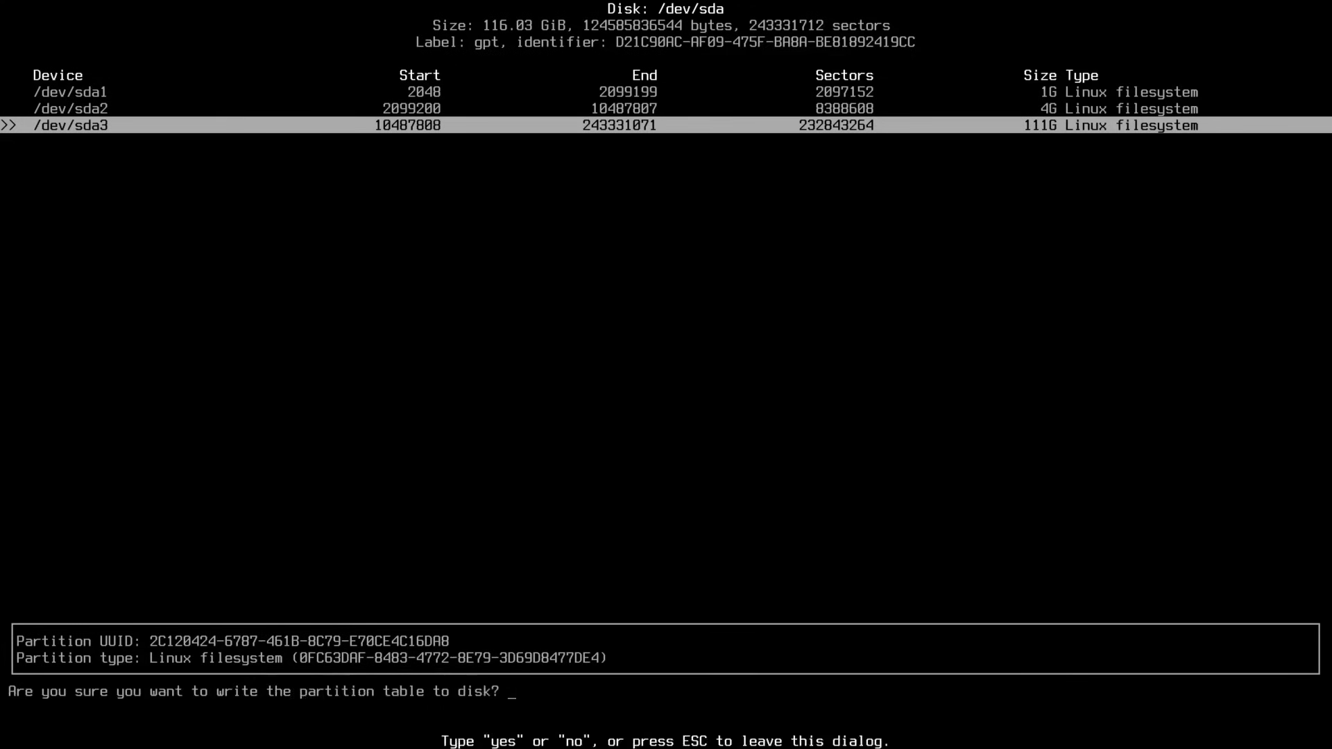
text(yes)
key(Return)
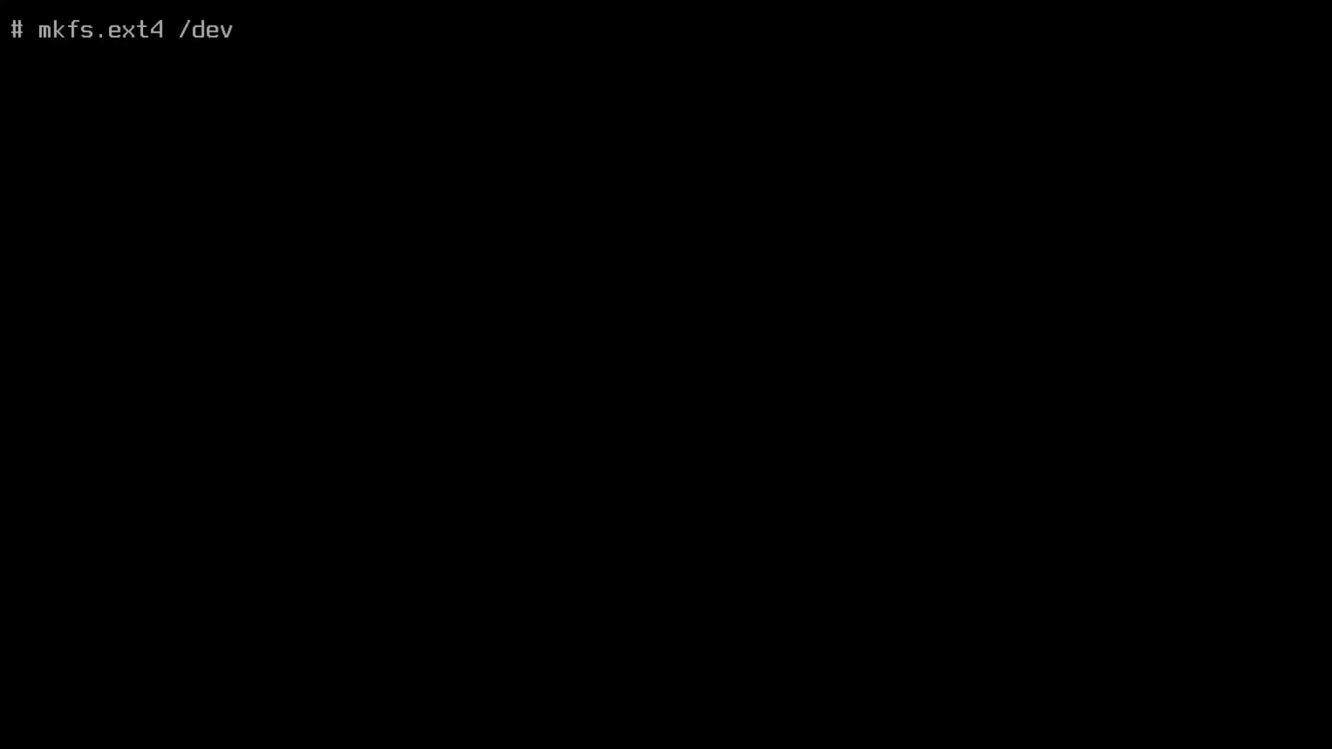
Step: Format /dev/sda3 as ext4 with mkfs.ext4
text(a3)
key(Return)
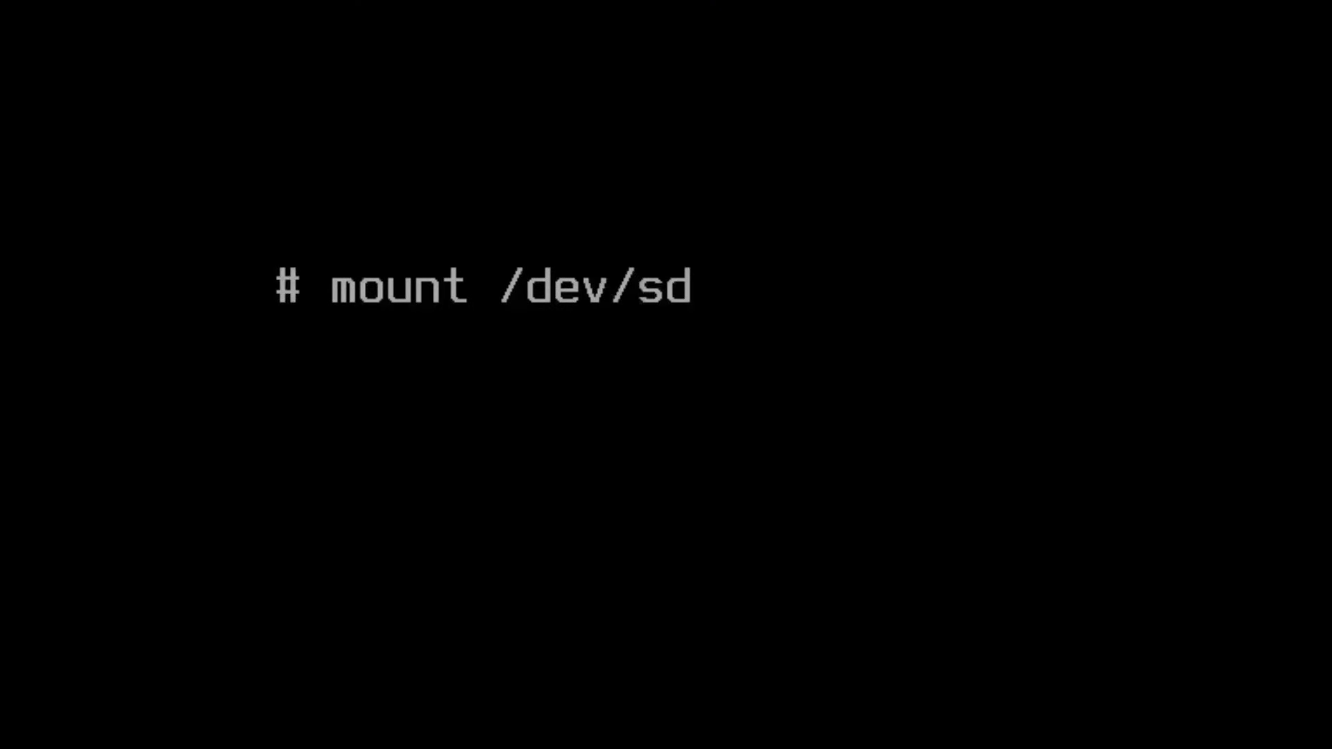
Step: Mount /dev/sda3 at /mnt and /dev/sda1 at /mnt/boot/efi using mount --mkdir
text(3 /mnt)
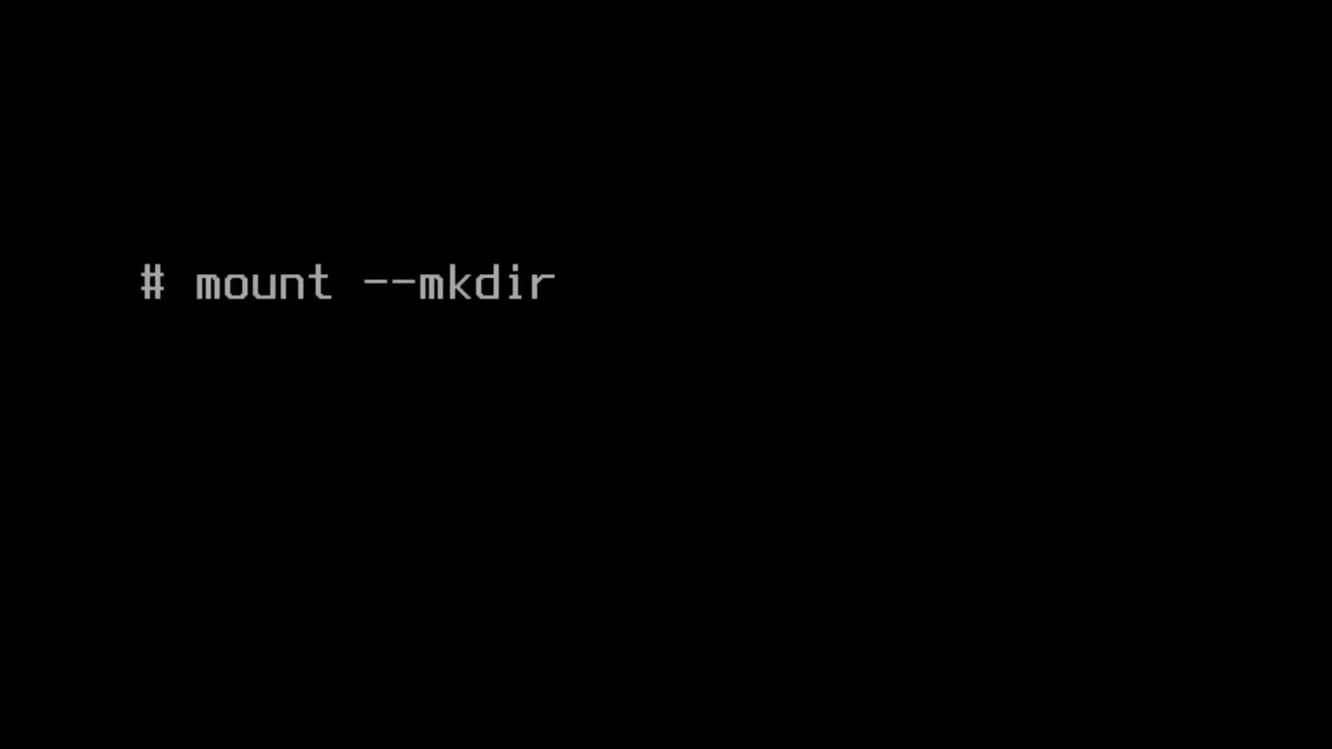
text(/dev)
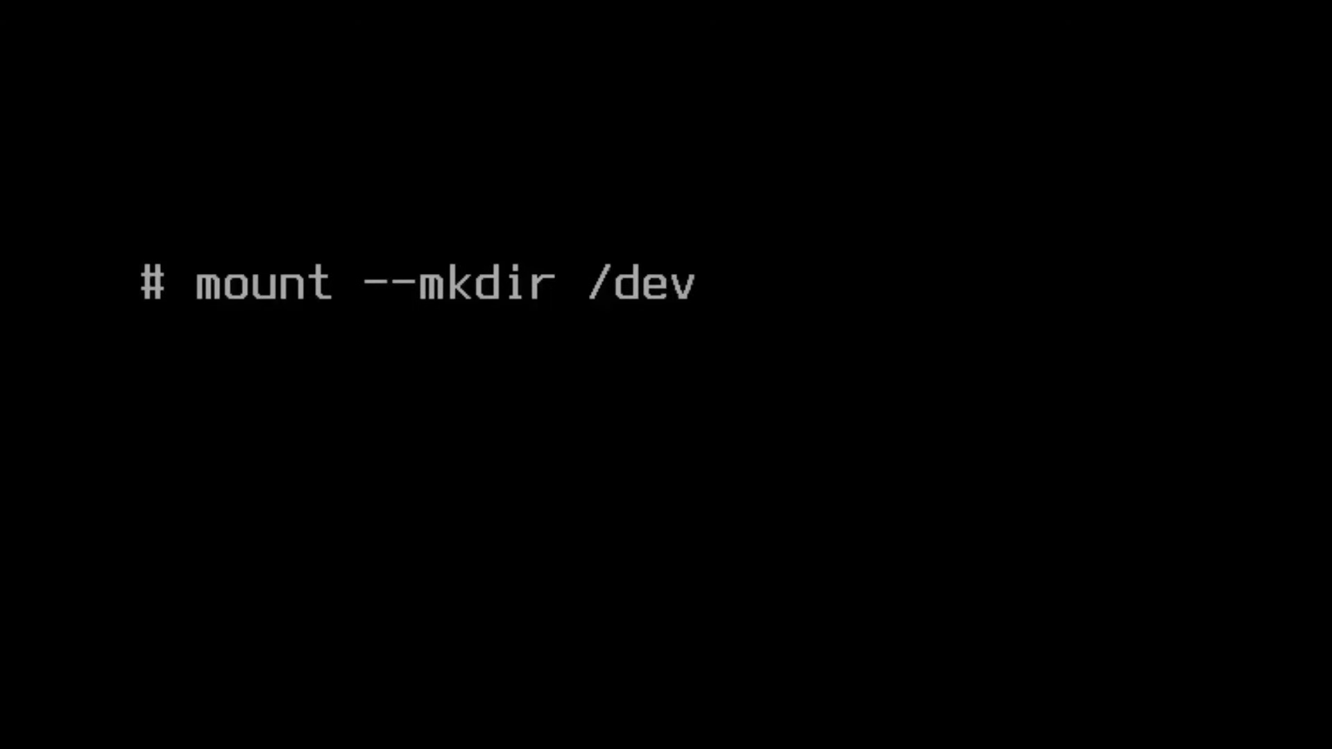
text(/sda1 /)
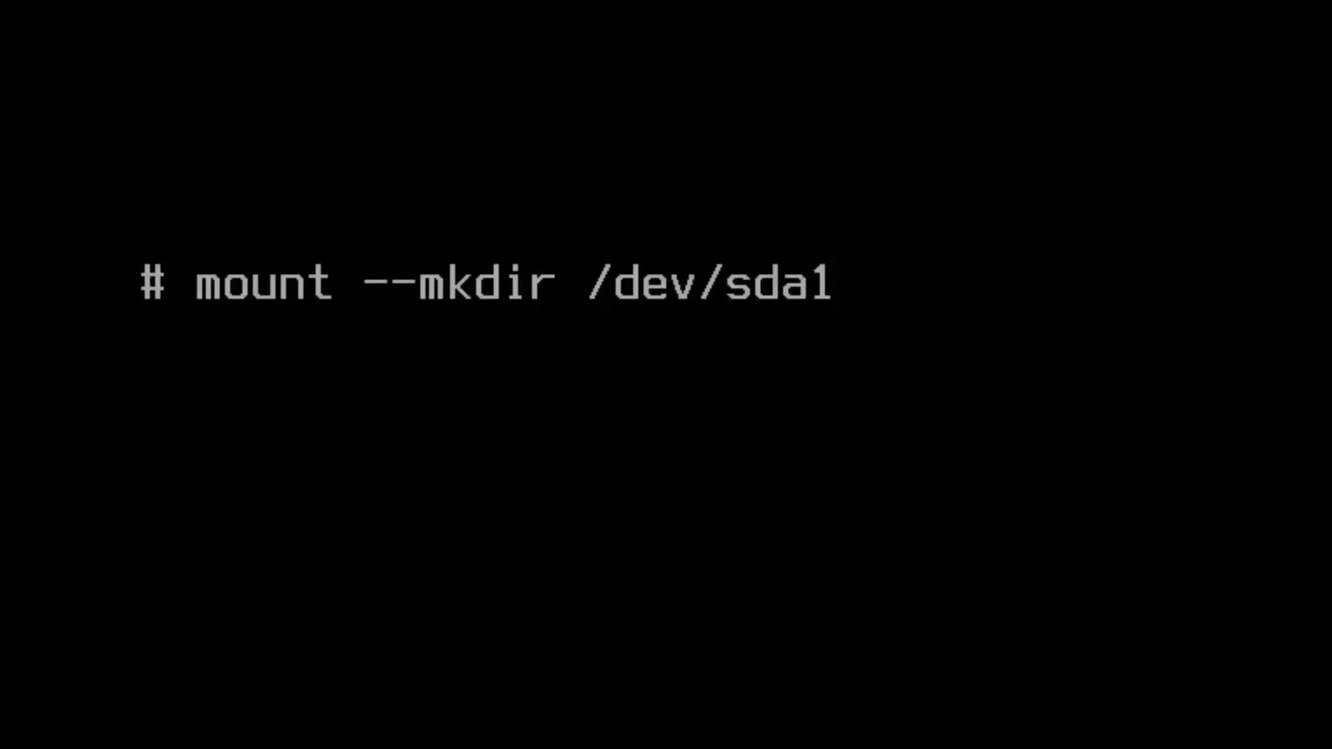
text(mnt/boot/efi)
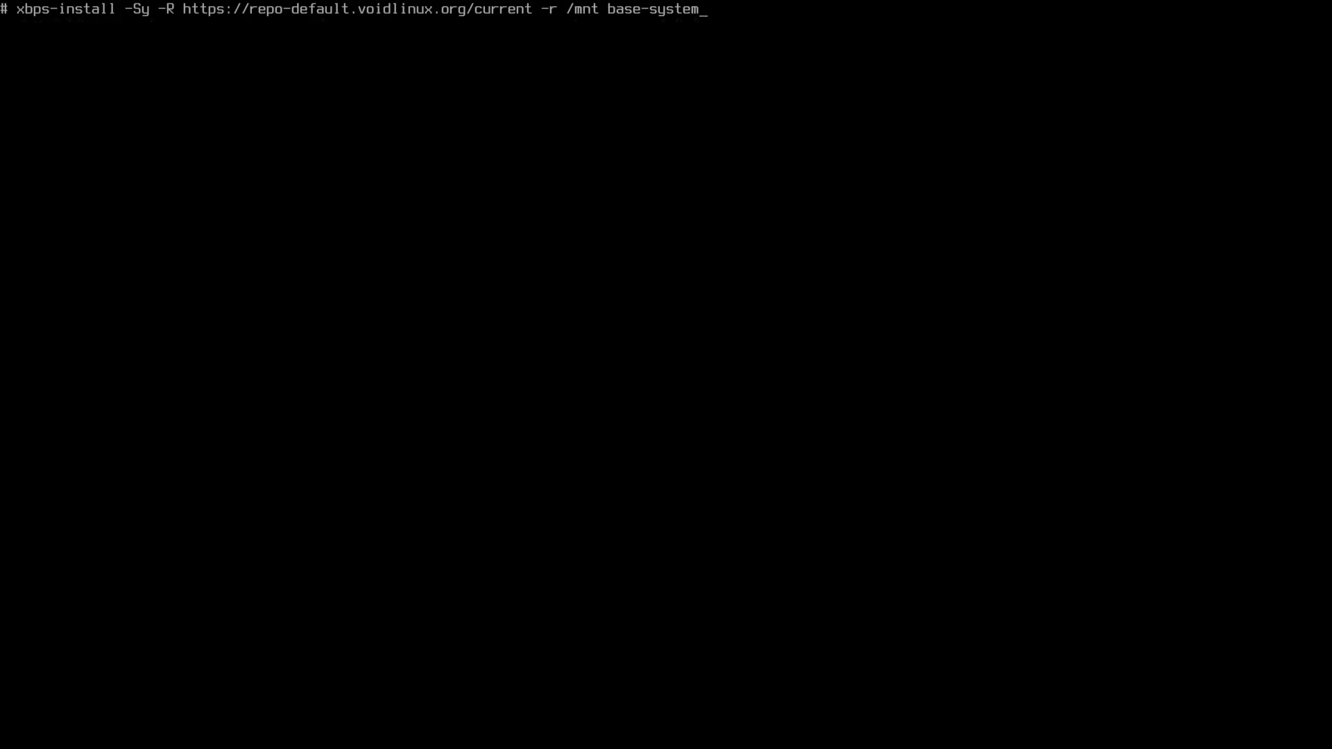
Step: Install base-system into /mnt from the current Void repository (132 packages), then clear the screen
key(Return)
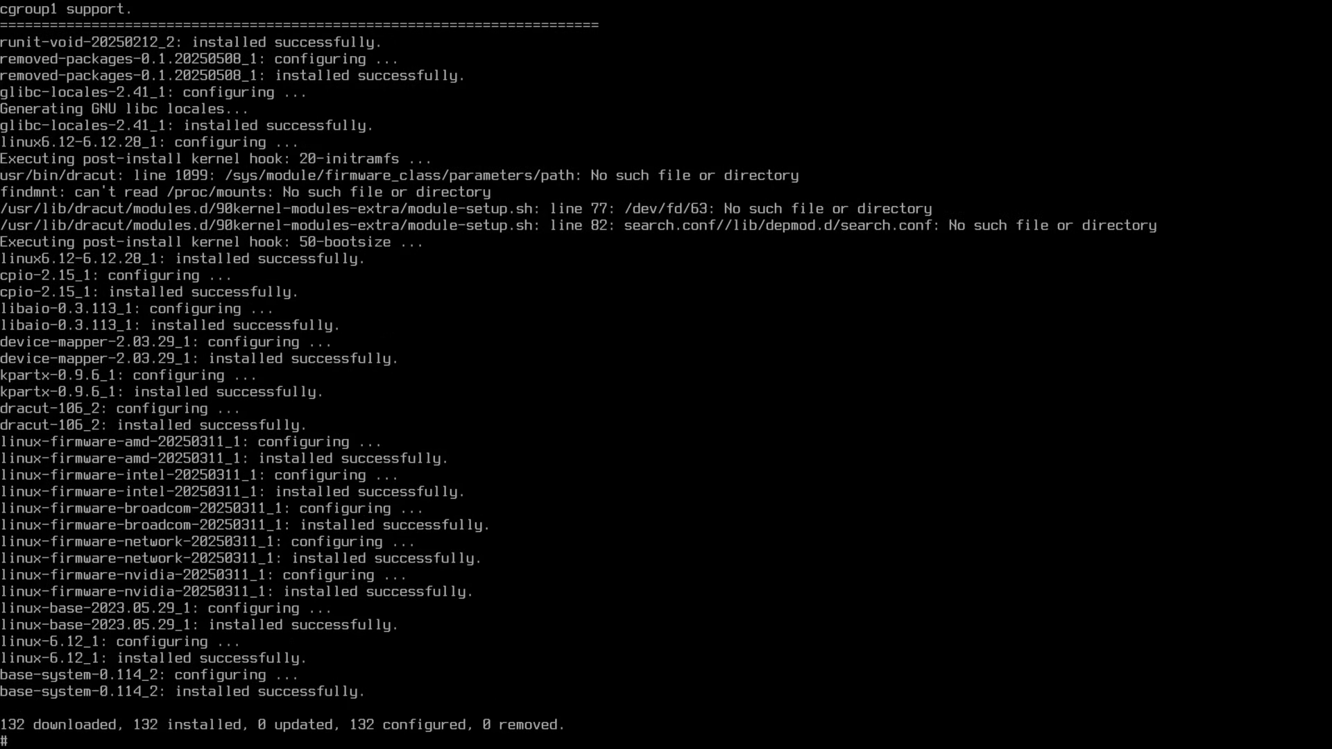
text(clear)
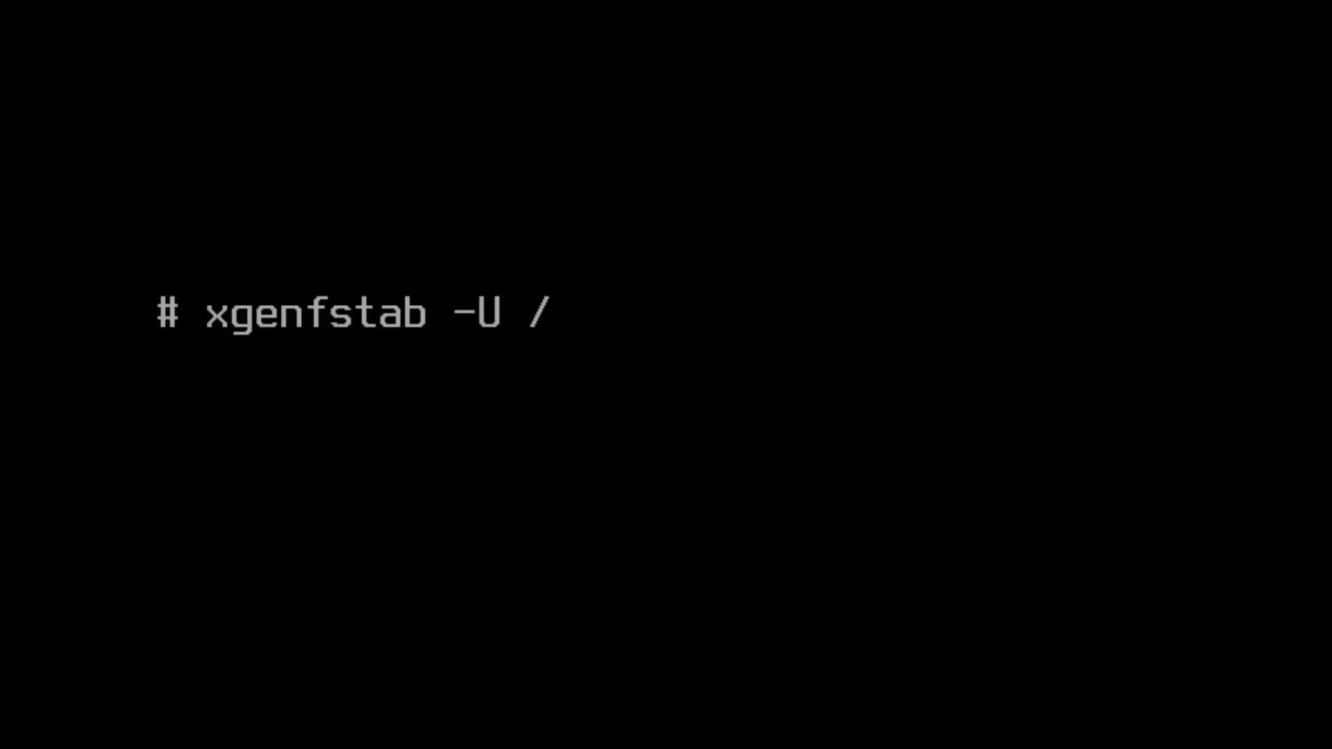
text(mnt >)
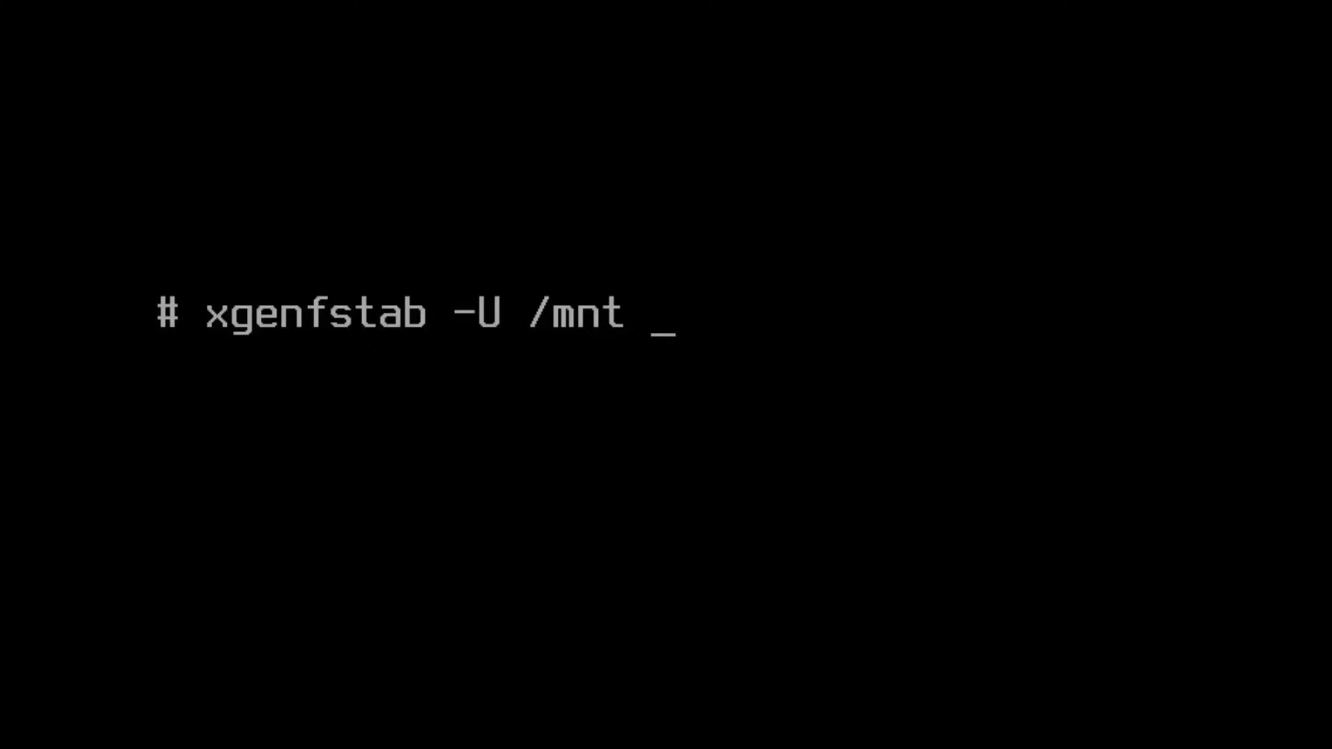
text( /mnt/etc/fsta)
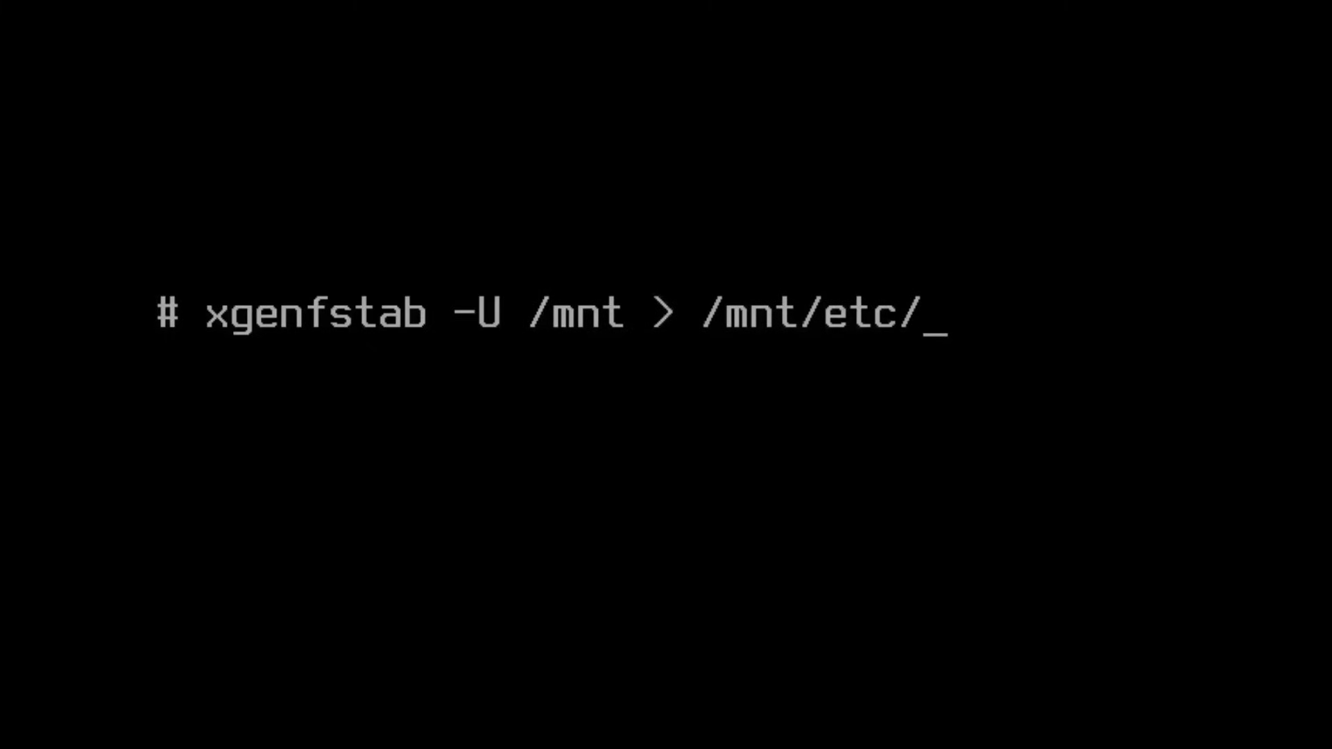
text(b)
Step: Write UUID-based entries for /mnt into /mnt/etc/fstab with xgenfstab -U, then clear
key(Return)
text(clear)
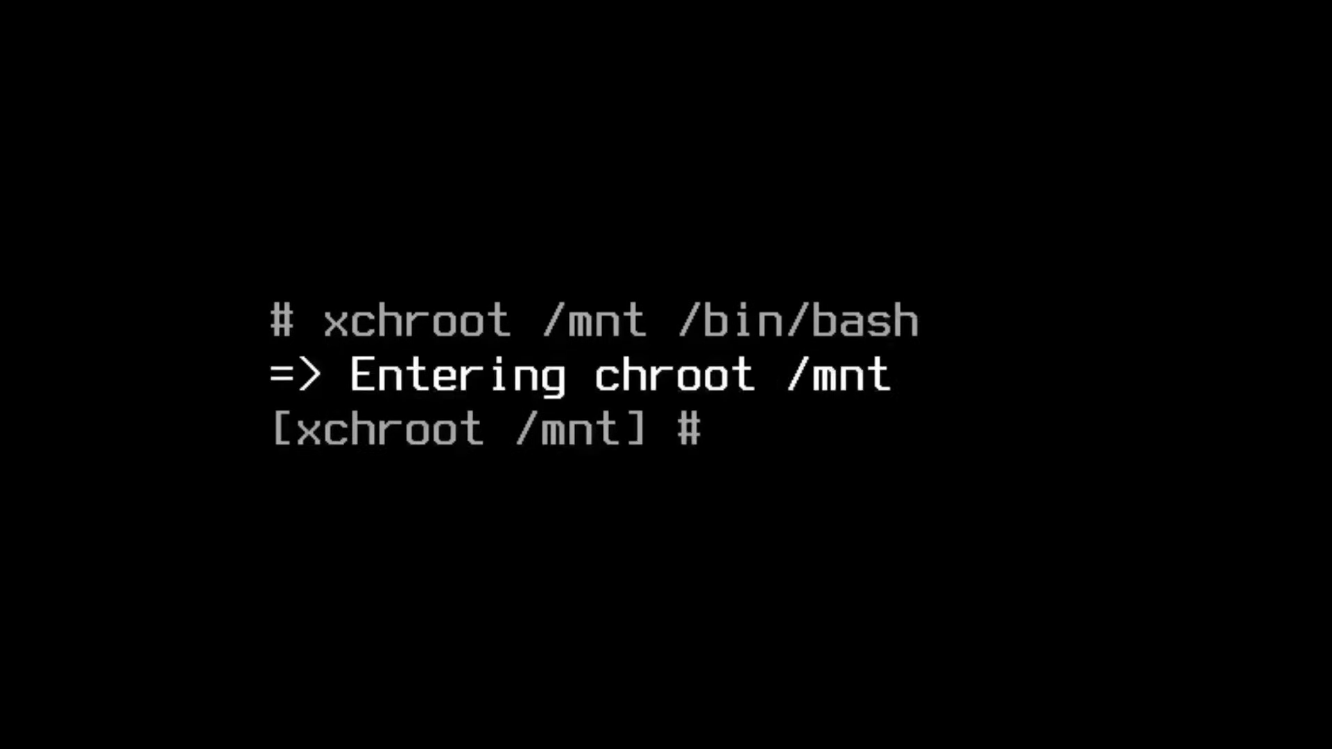
Step: Chroot into /mnt with /bin/bash via xchroot and clear the console
text(clear)
key(Return)
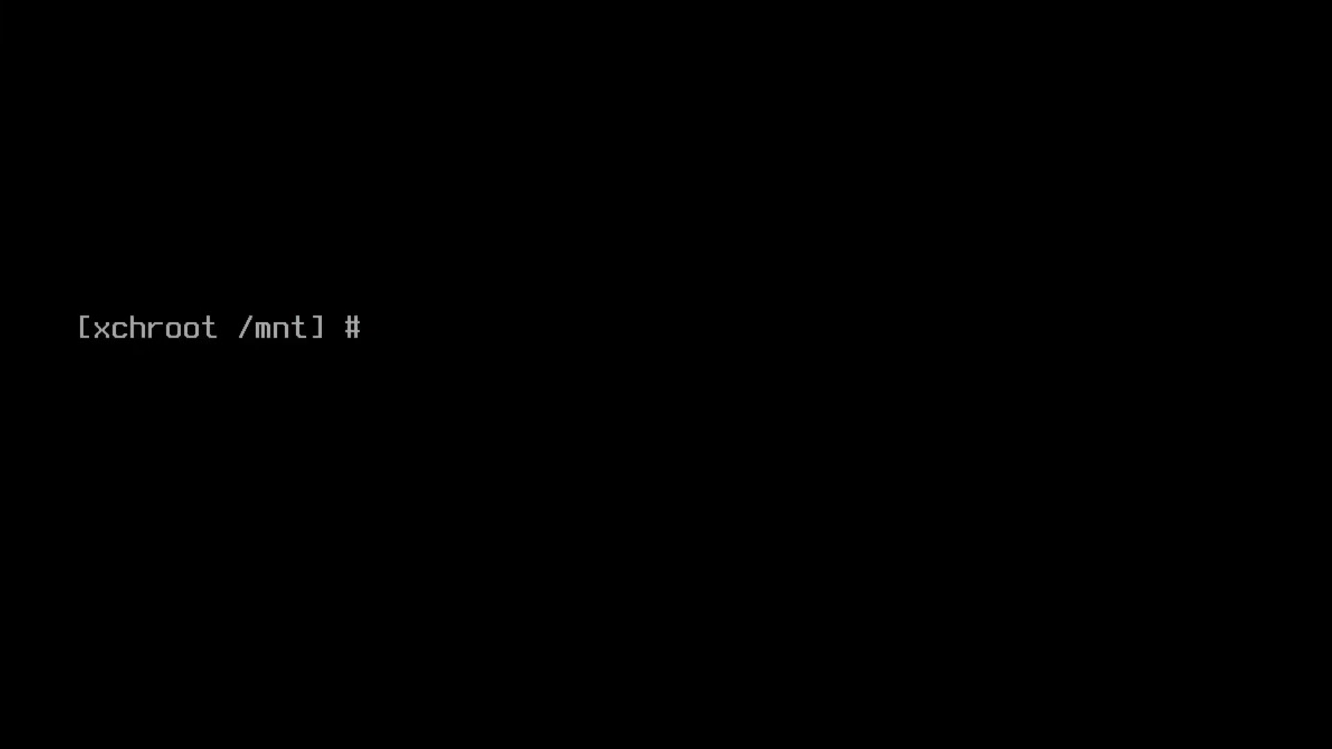
Step: Install base-devel, vim, grub and efibootmgr (52 packages) in the chroot, then clear with Ctrl+L
text(xbps-inst)
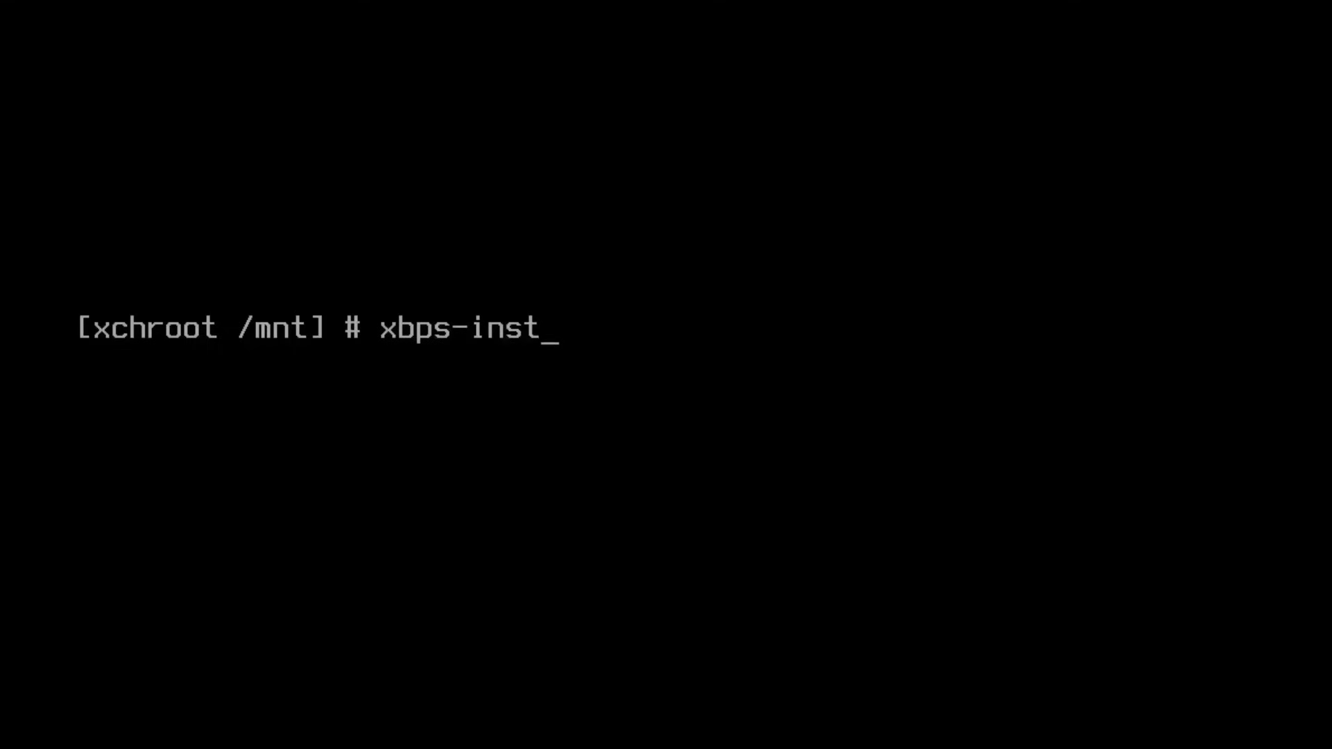
text(all base-devel vim )
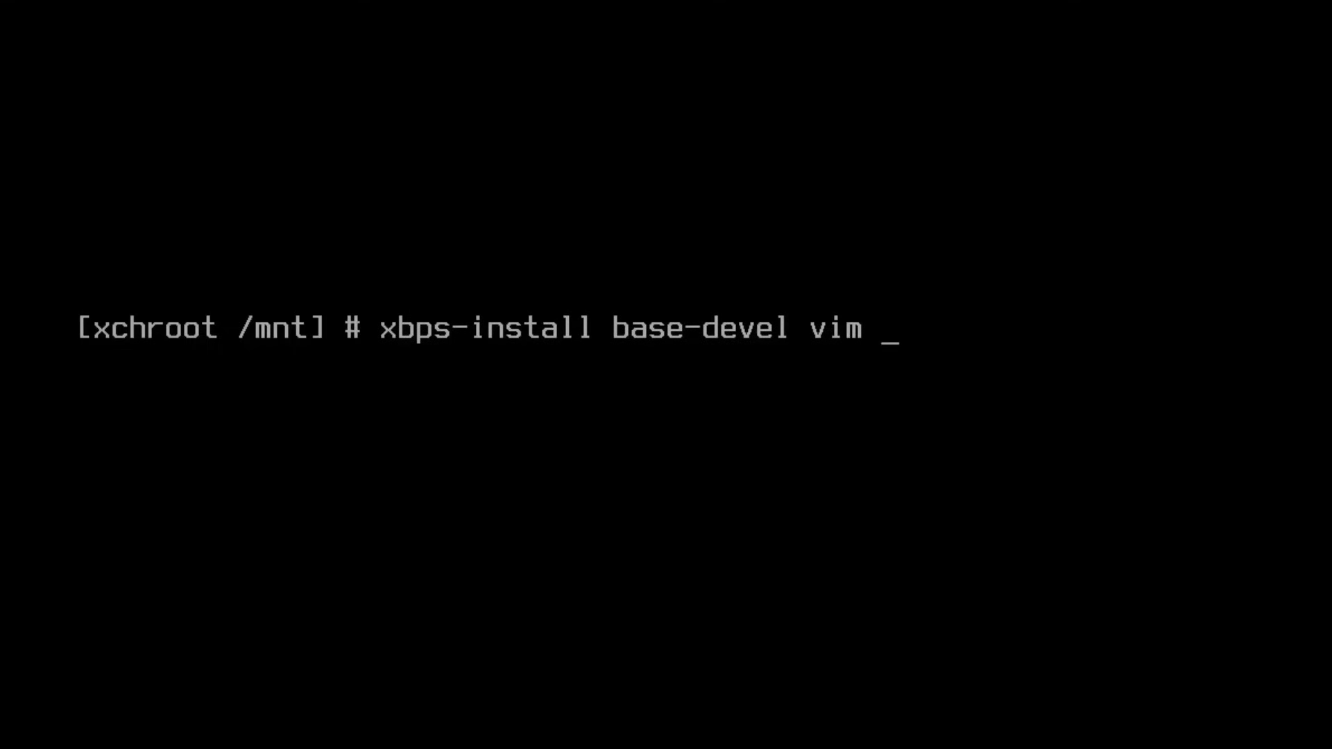
text(grub e)
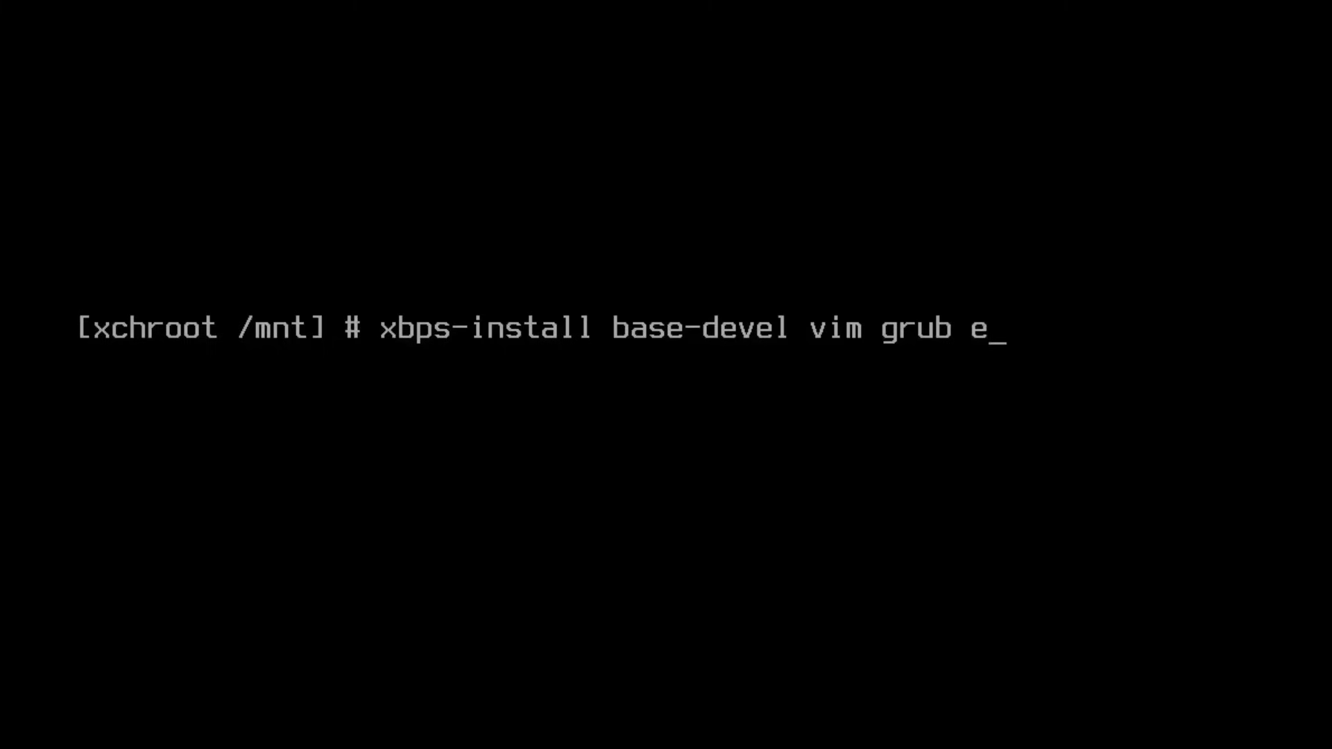
text(fibootmgr)
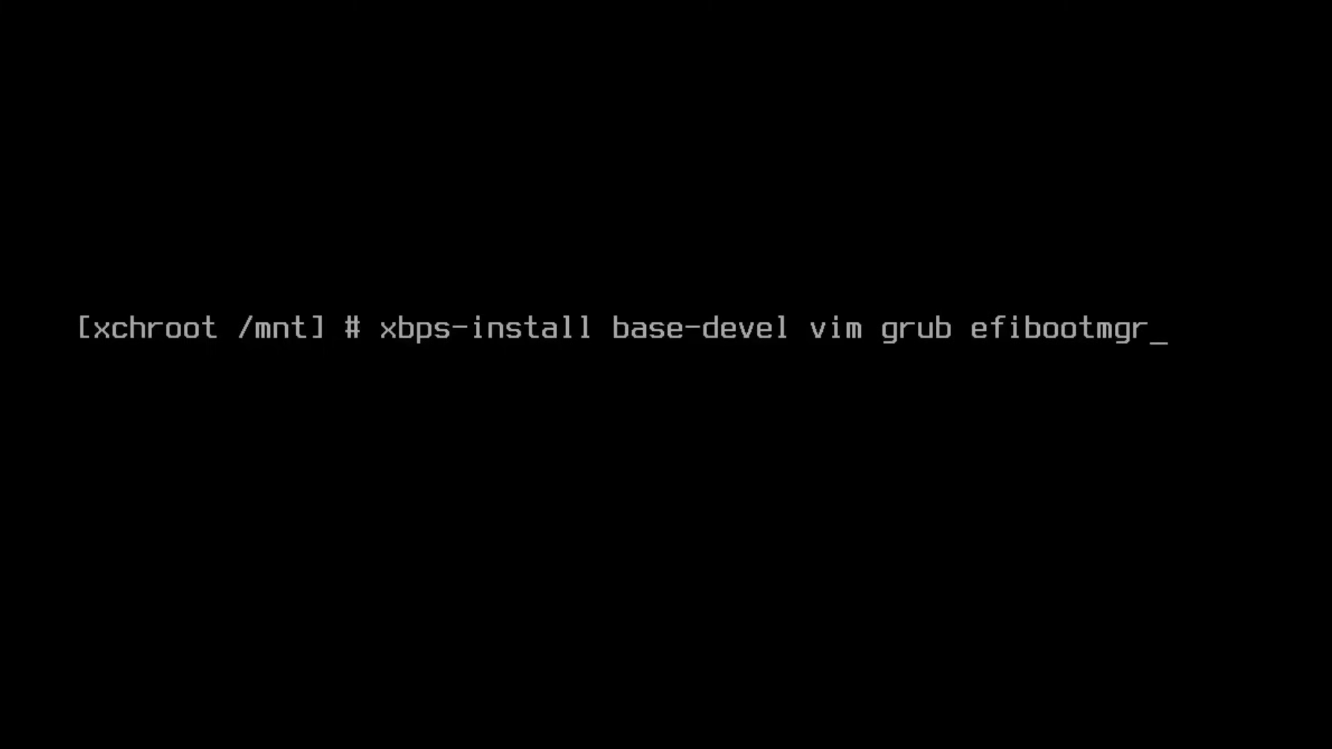
key(Return)
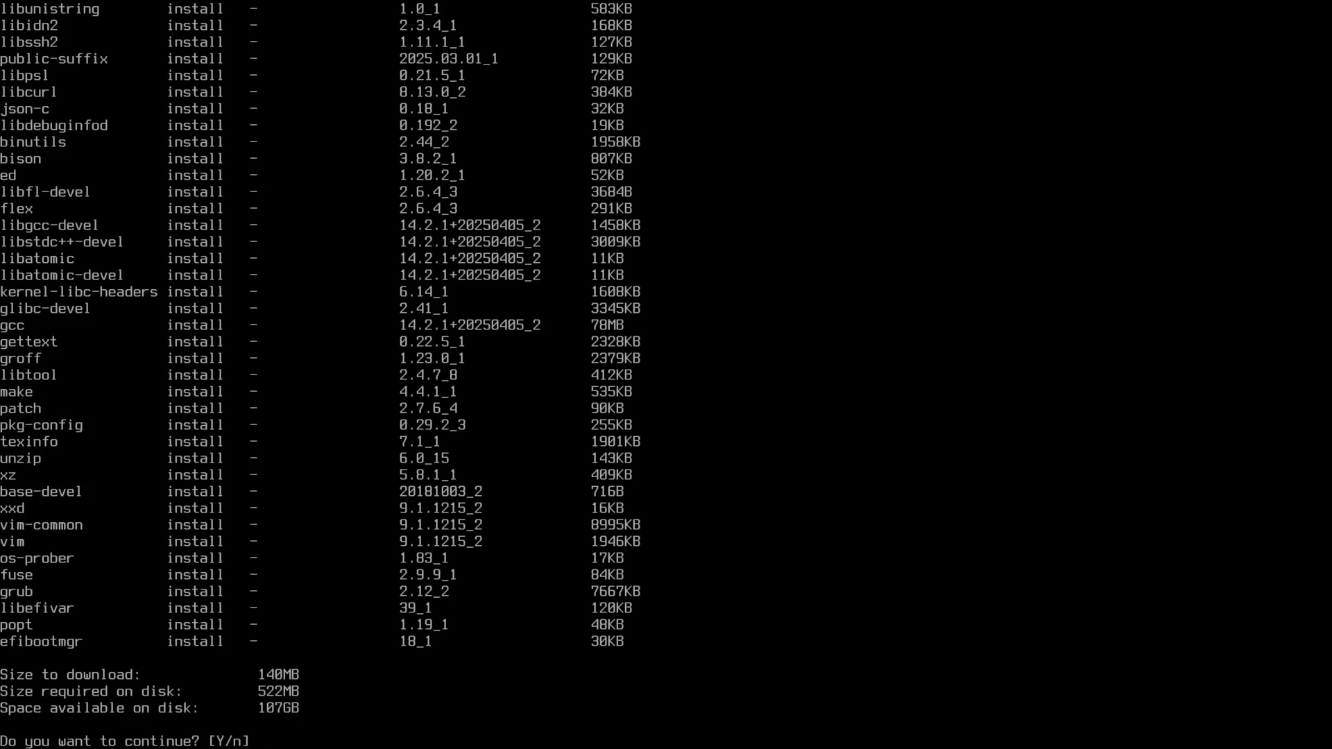
key(Return)
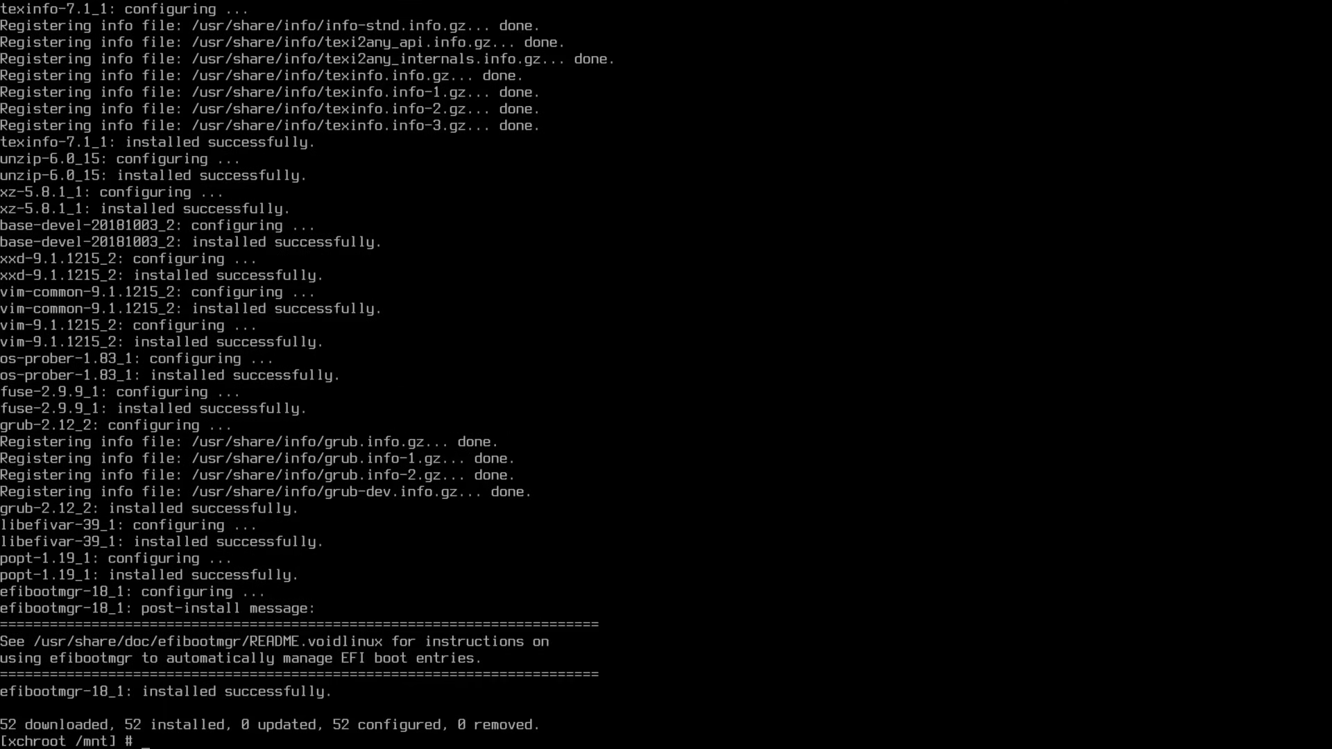
key(ctrl+l)
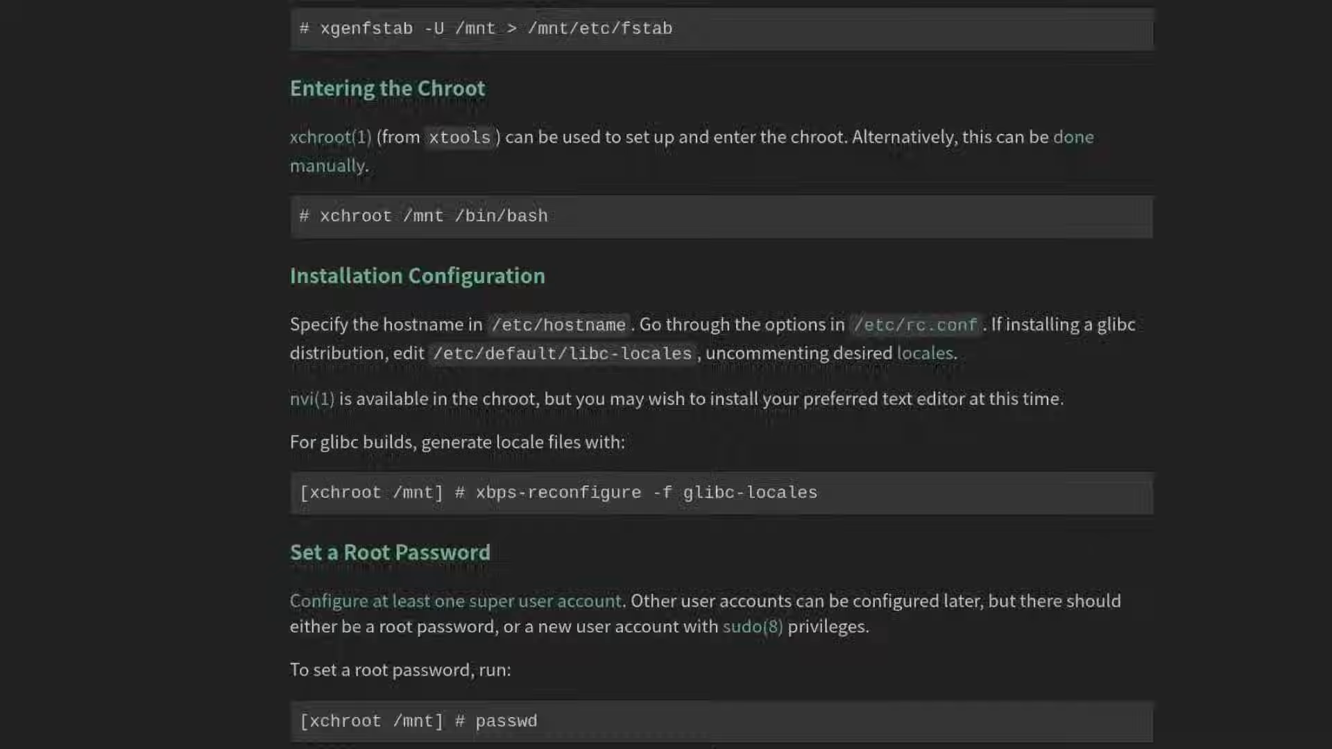
text(vim /etc/)
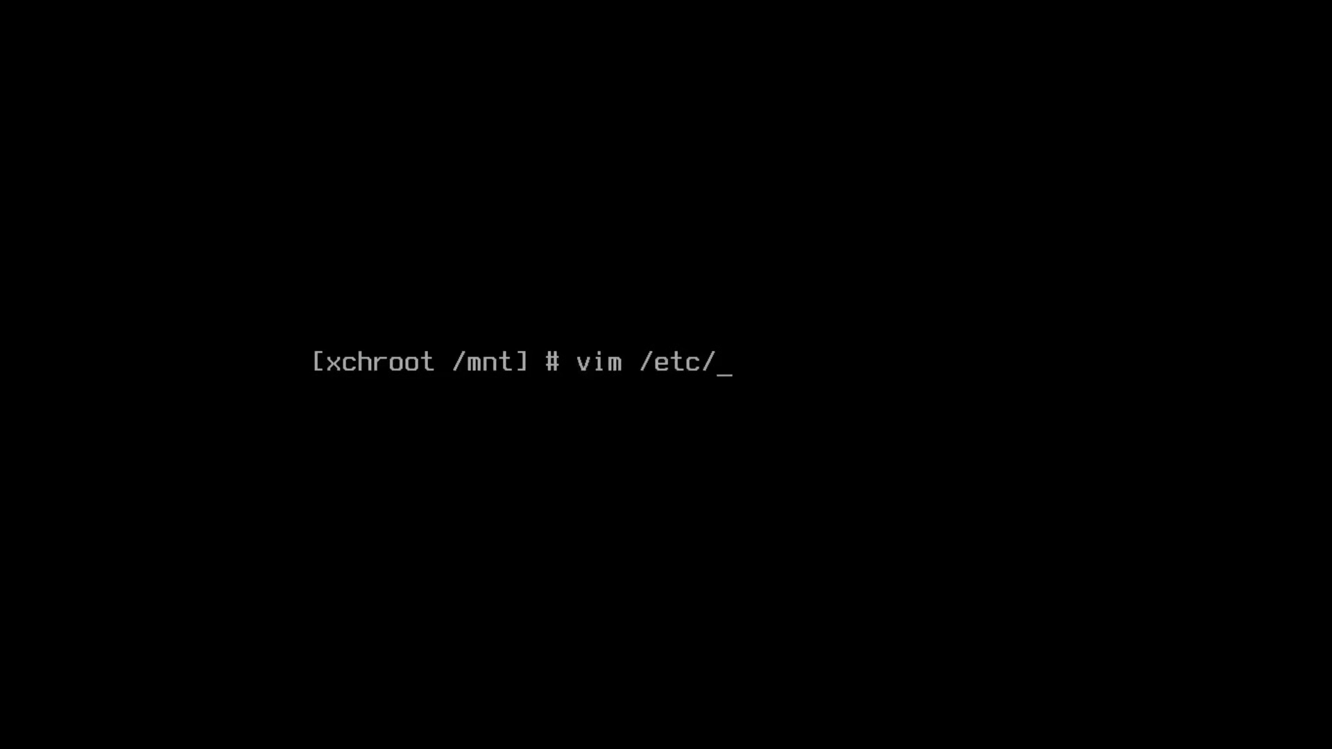
text(hostname)
Step: Edit /etc/hostname in vim so the hostname reads void-btw
key(Return)
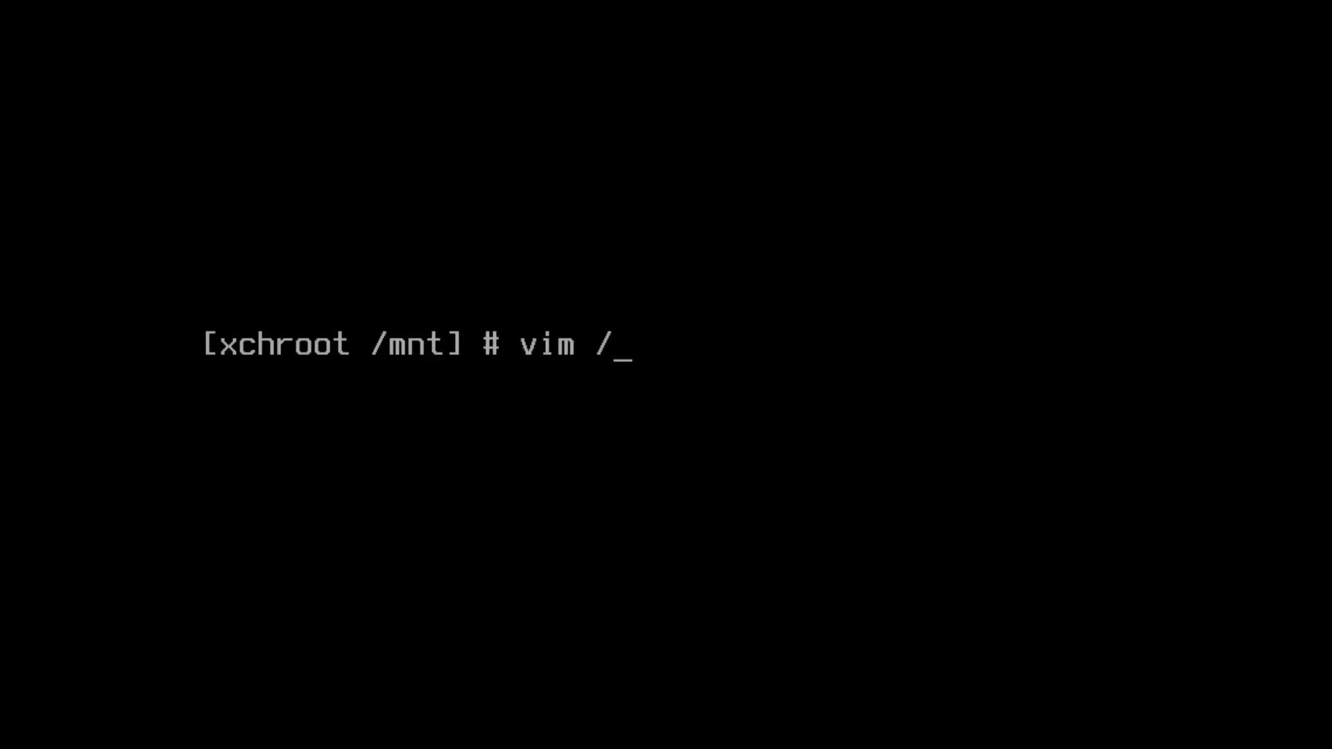
text(default/)
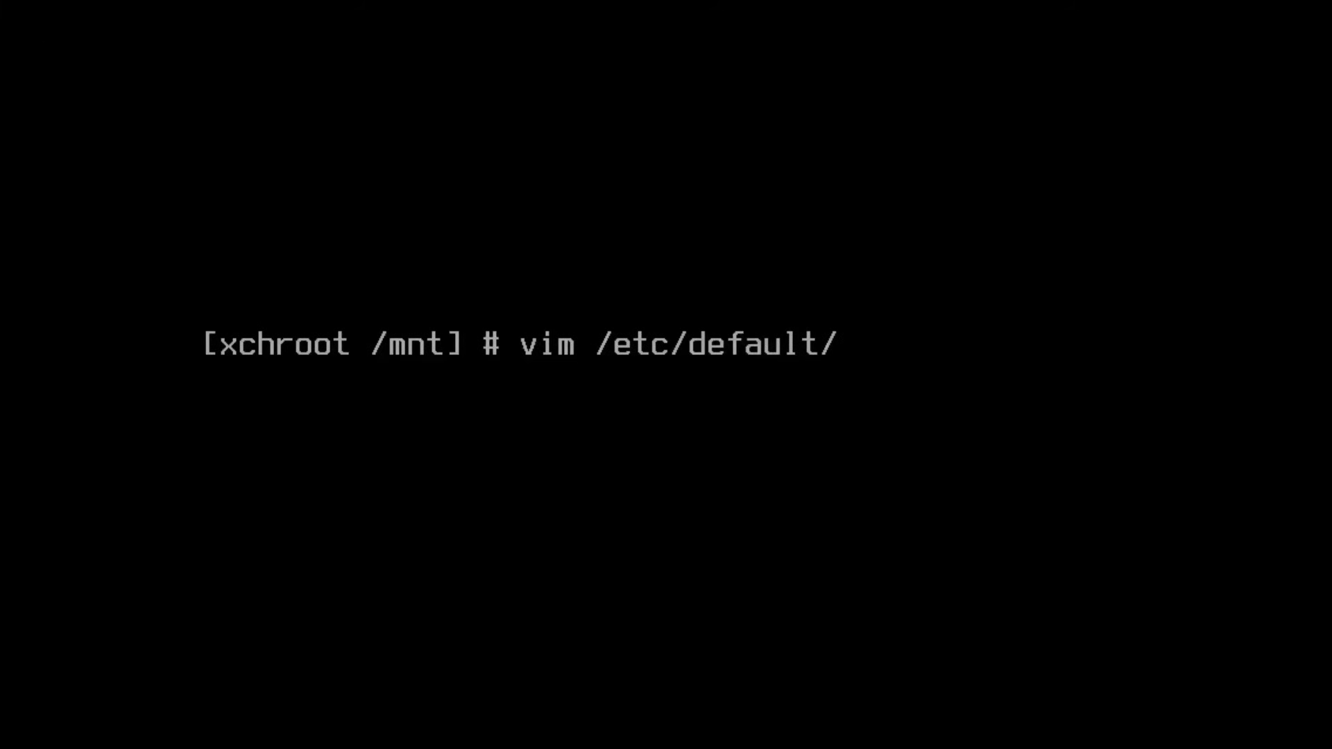
text(libc-locales)
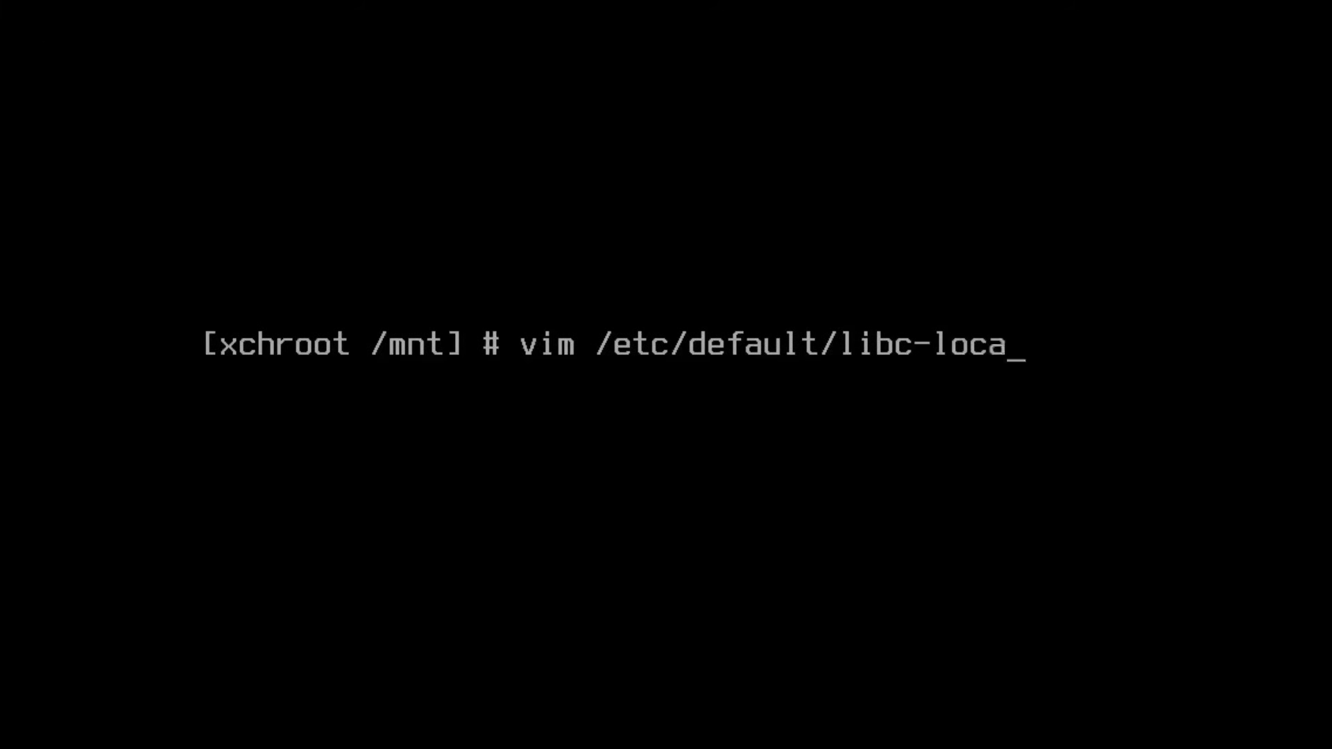
Step: Uncomment the en_US.UTF-8 UTF-8 line in /etc/default/libc-locales with vim and save it
key(Return)
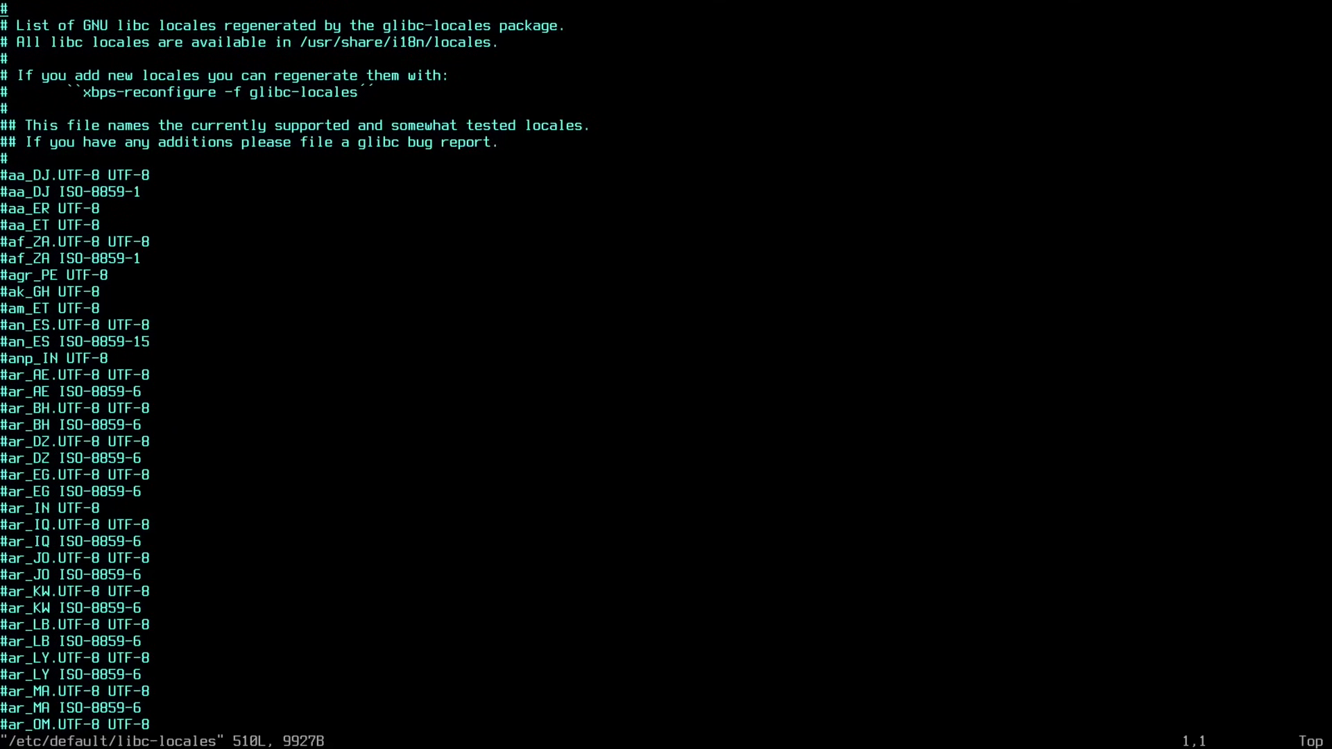
text(/en_US)
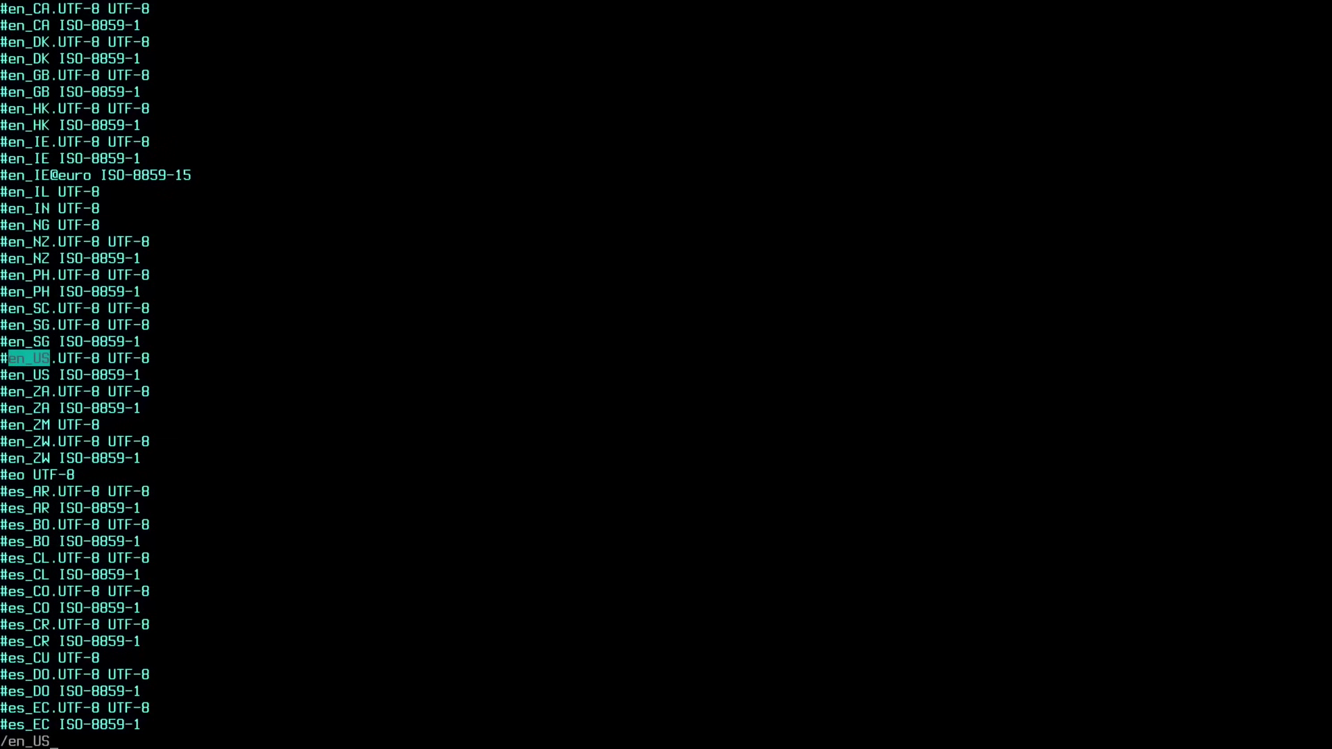
key(Return)
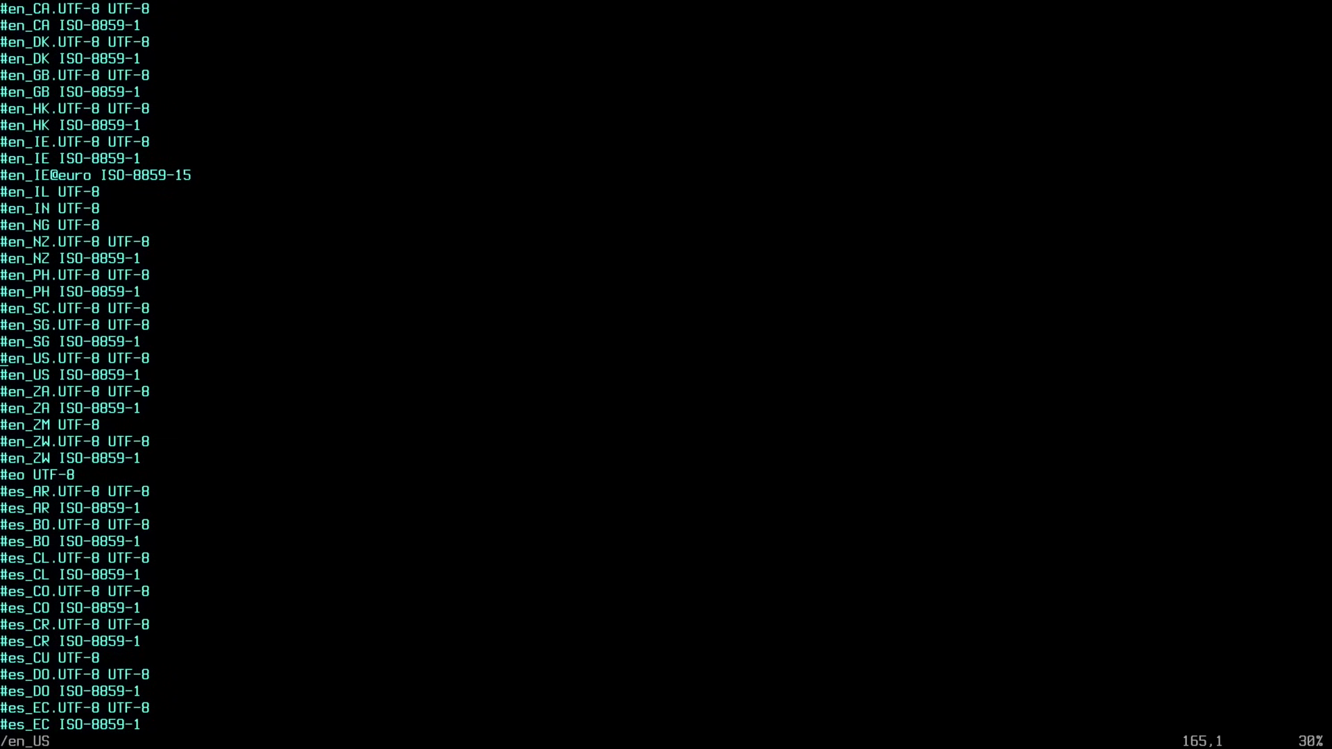
key(x)
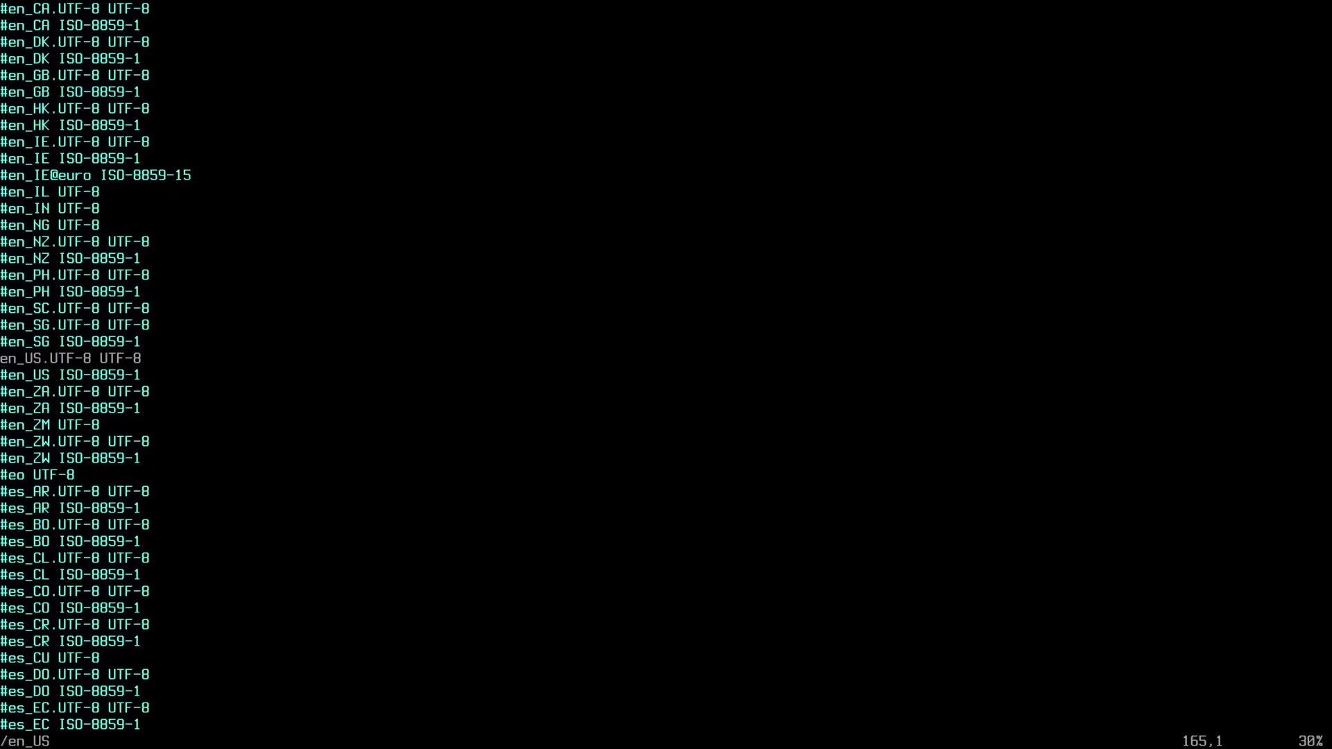
text(:wq)
key(Return)
text(clear)
key(Return)
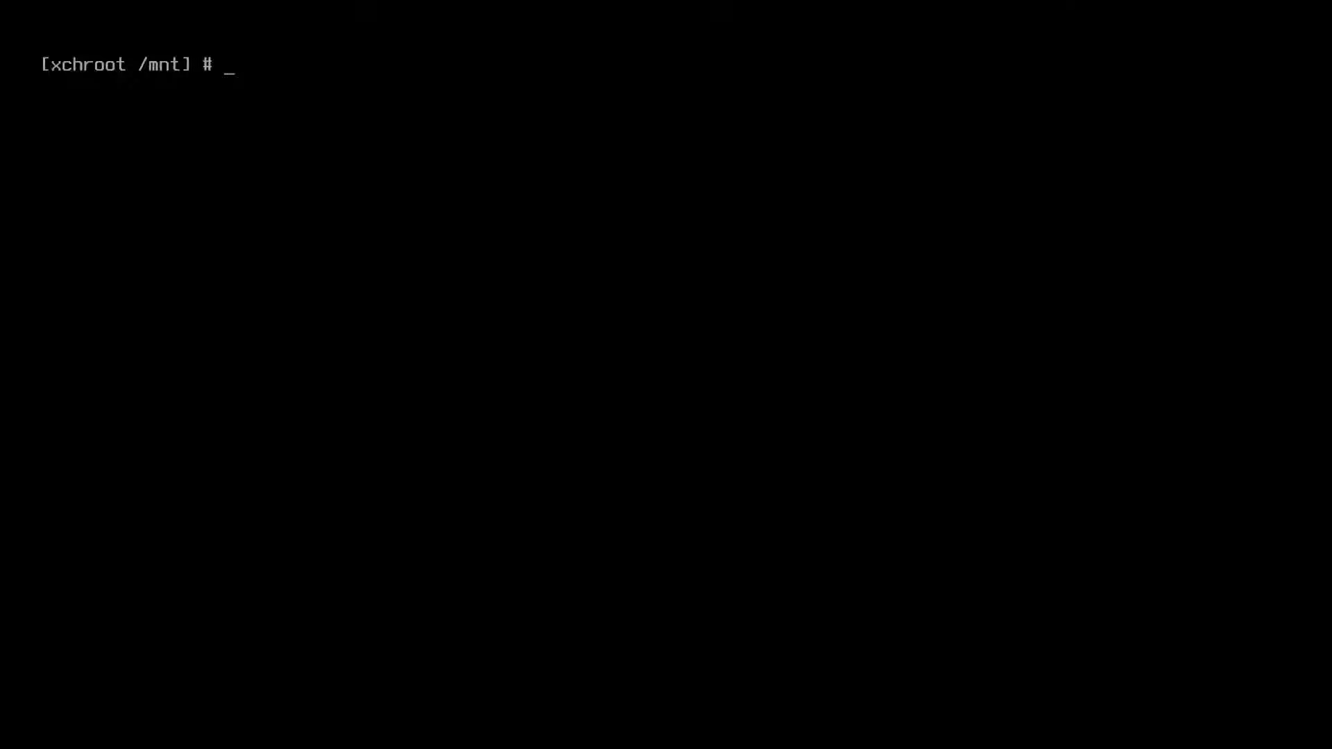
Step: Run xbps-reconfigure -f glibc-locales to generate the en_US.UTF-8 locale
text(xbps-)
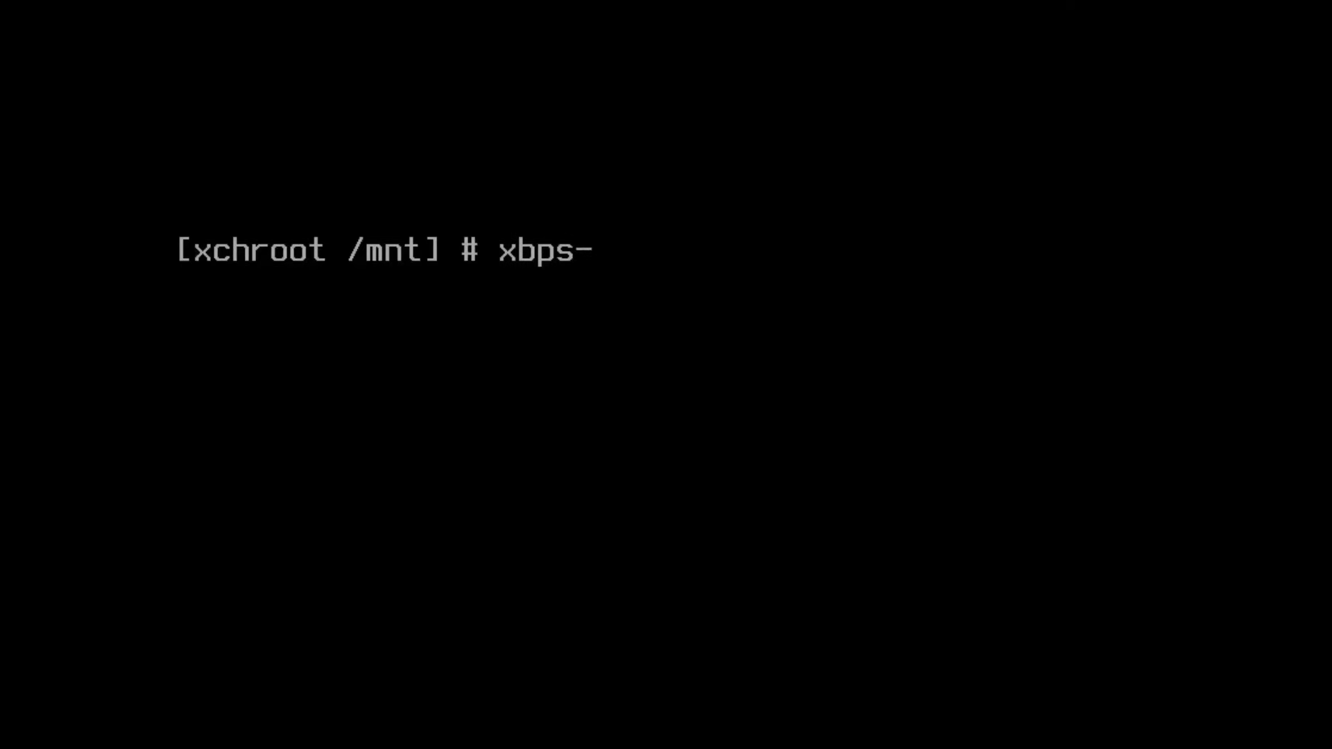
text(reconfigure -f glib)
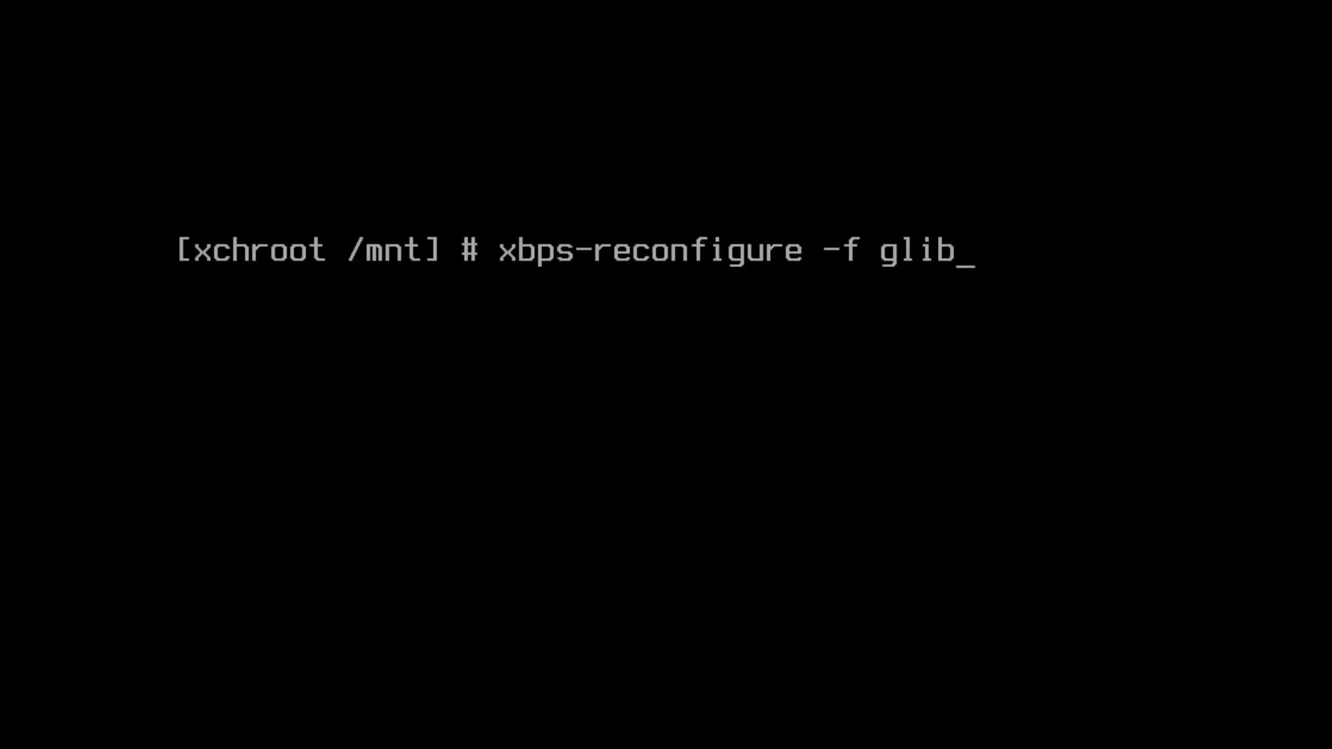
text(c-locales)
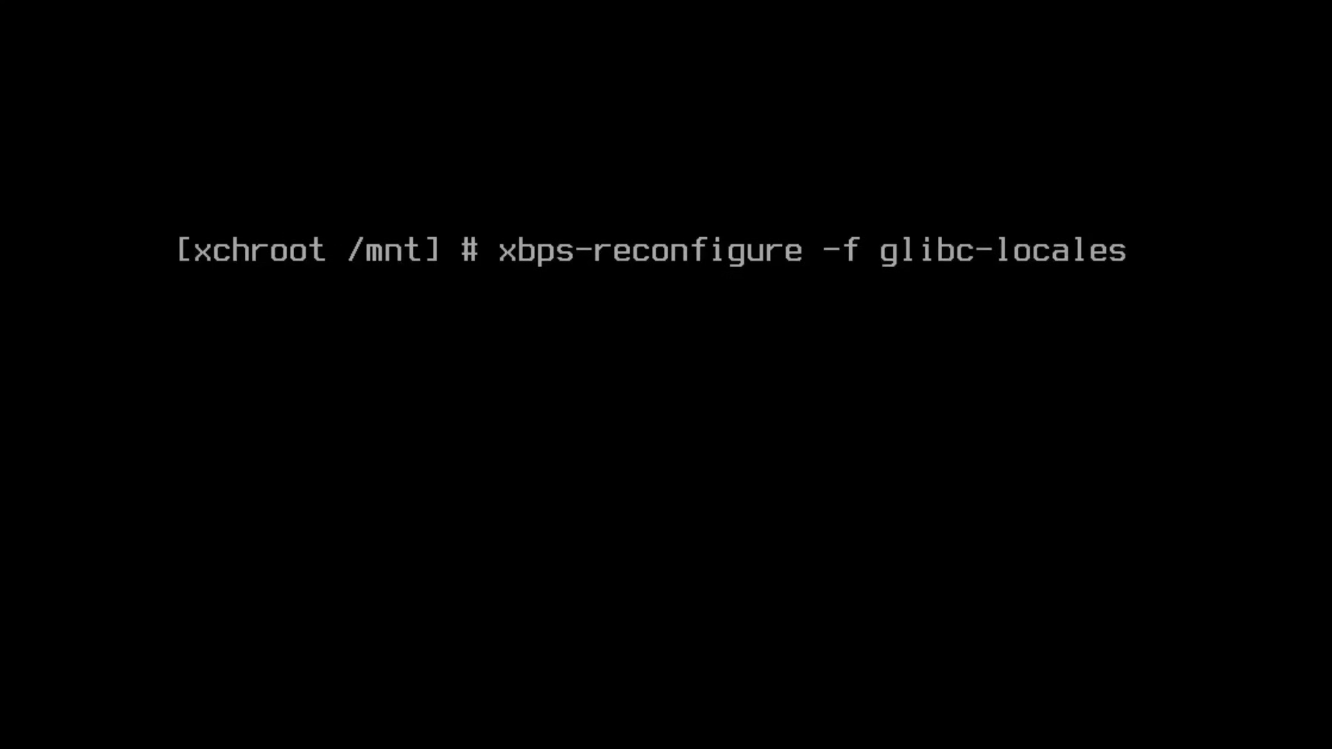
key(Return)
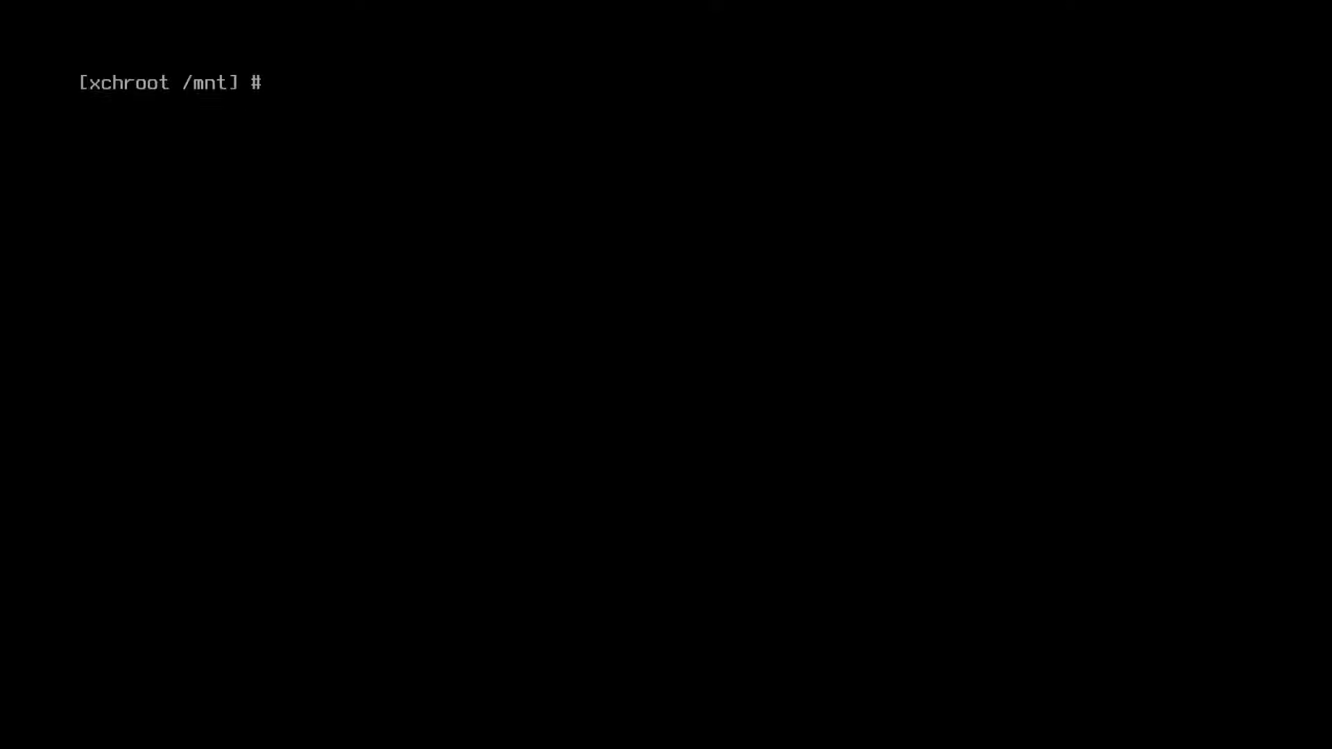
Step: Set the root password with passwd, entering it twice
text(passwd)
key(Return)
key(Return)
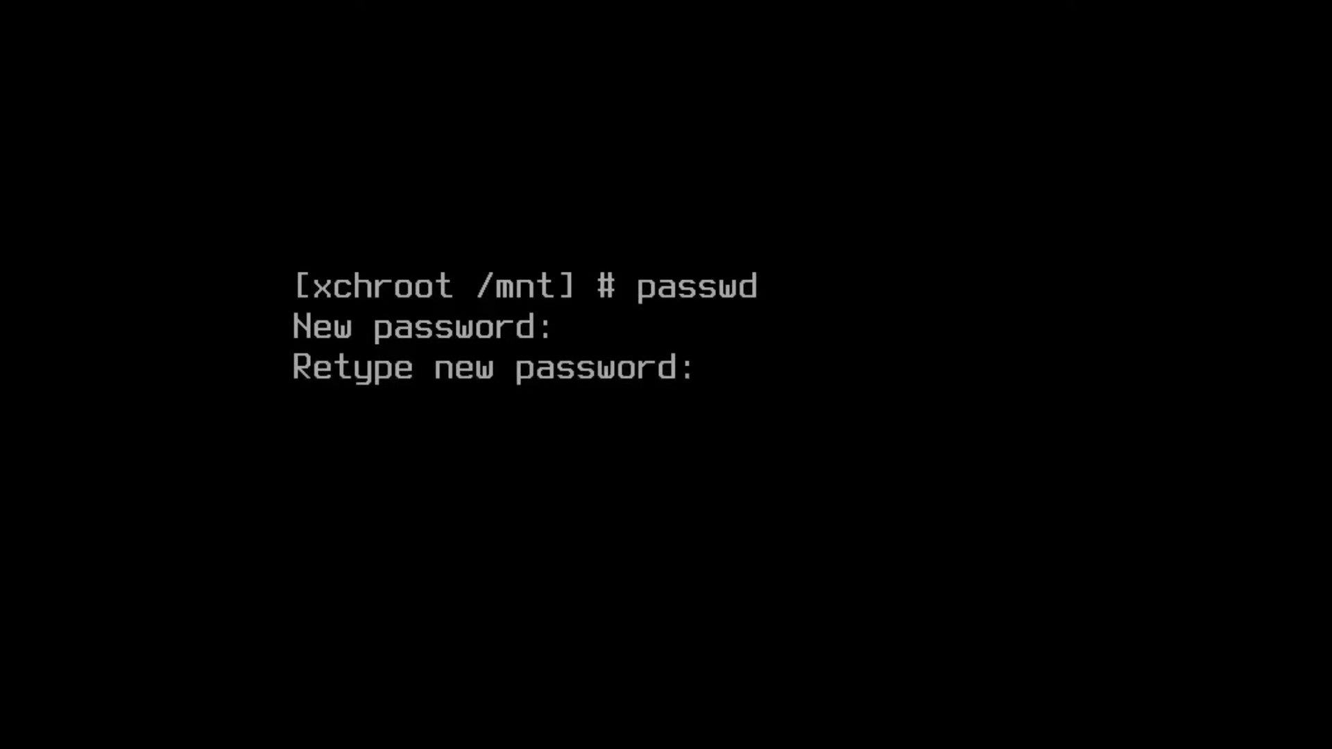
key(Return)
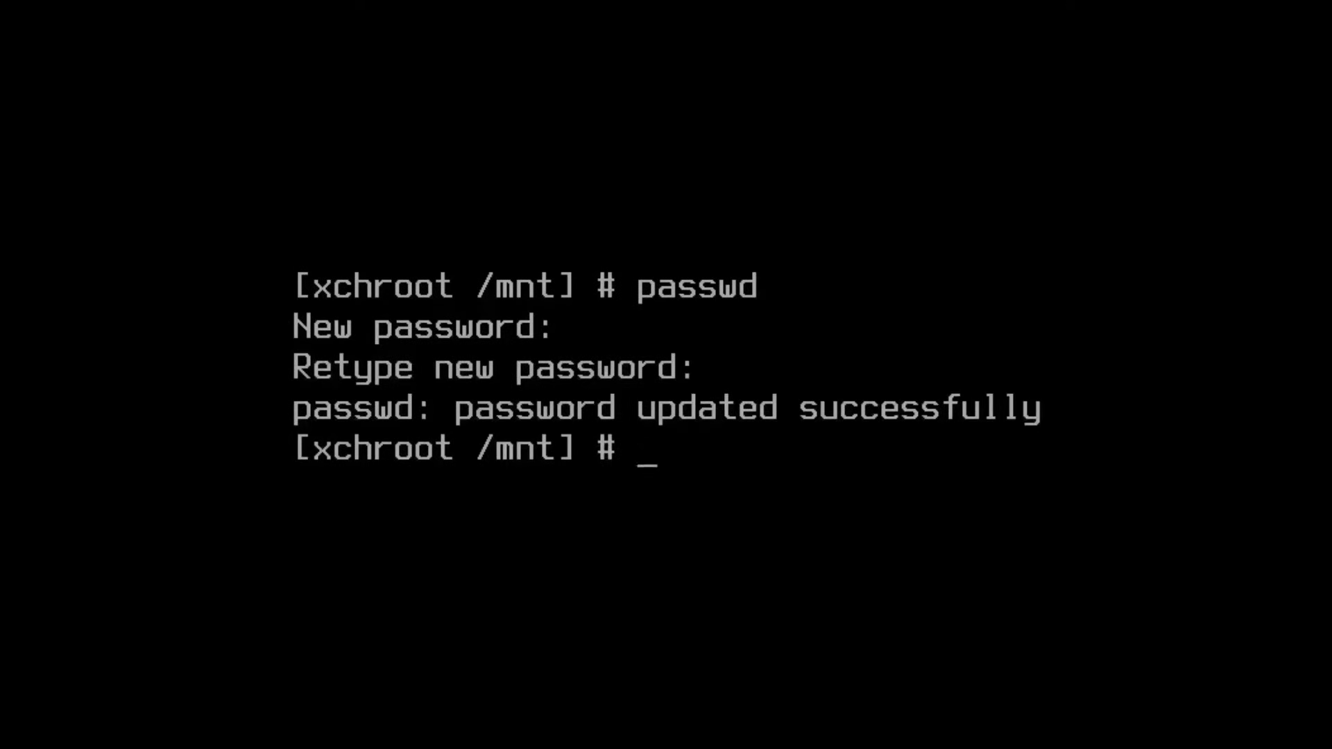
text(clear)
key(Return)
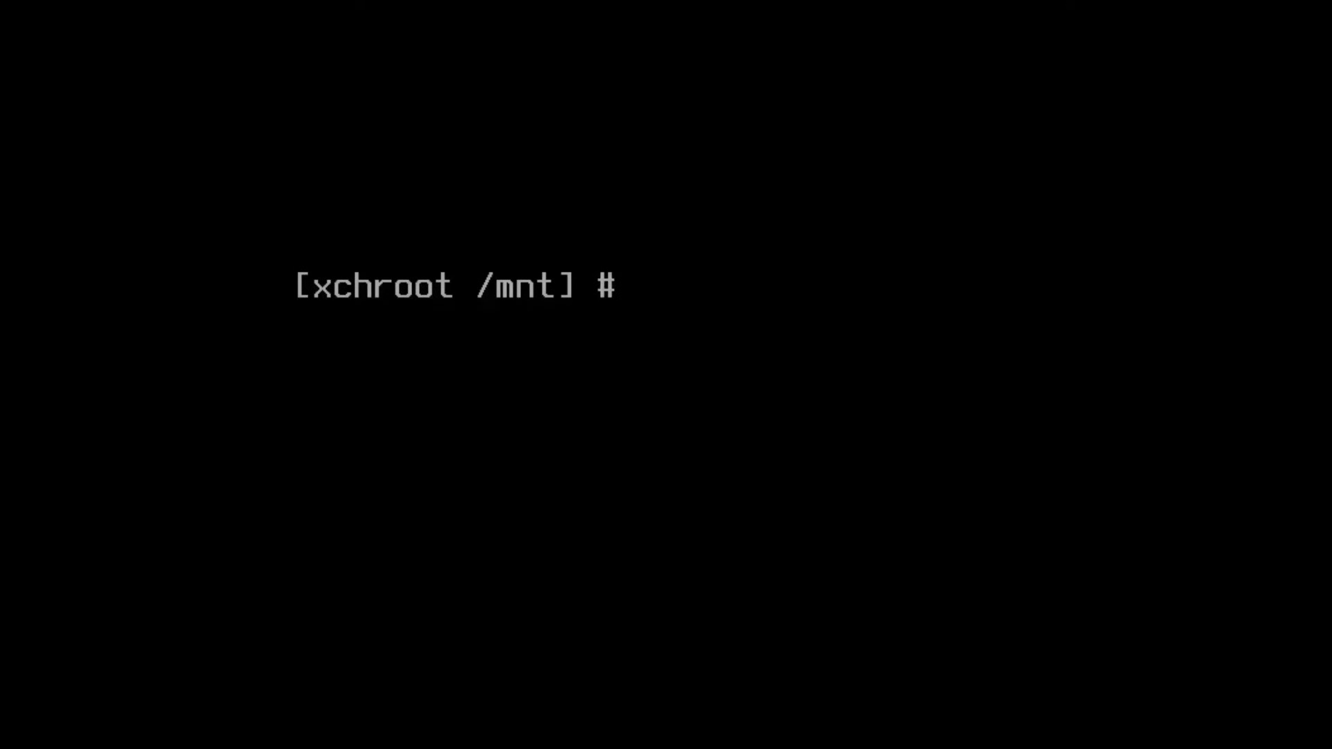
Step: Create a wheel-group user with a home directory (useradd -mG wheel) and set its password
text(useradd -)
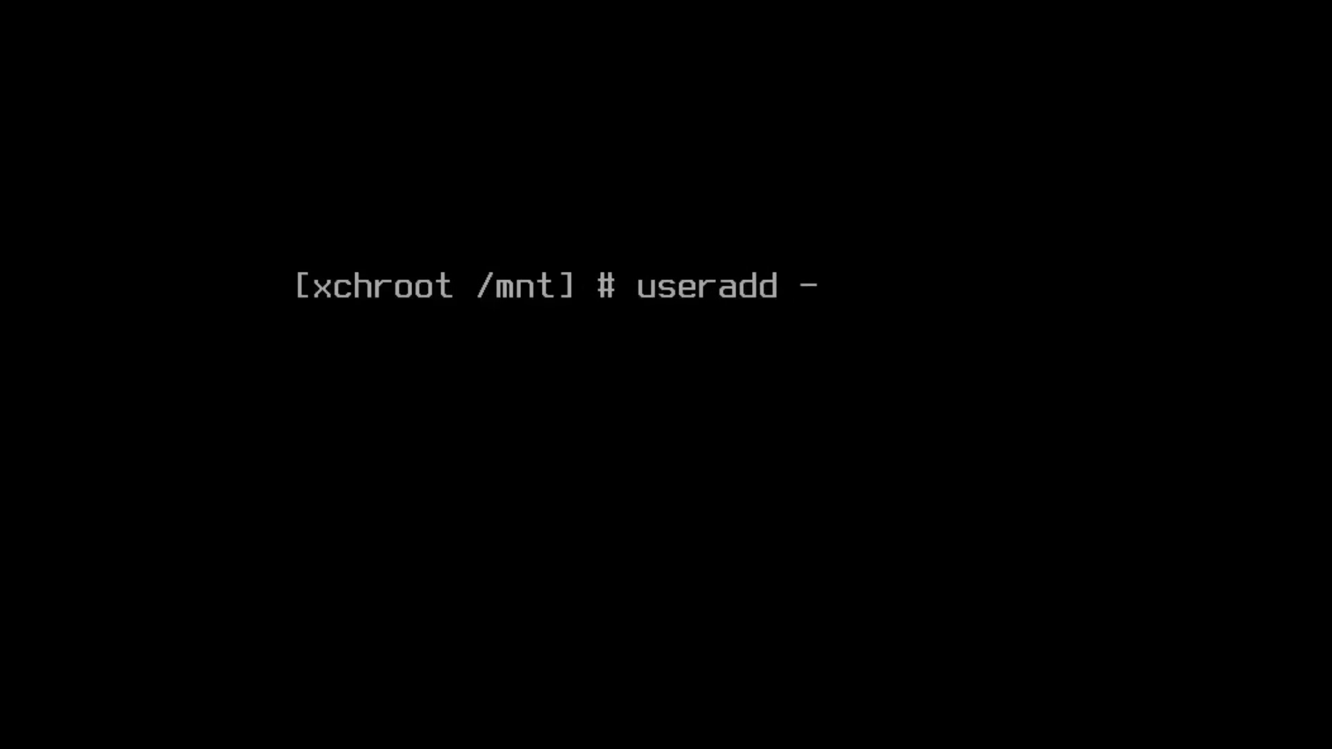
text(mG whee)
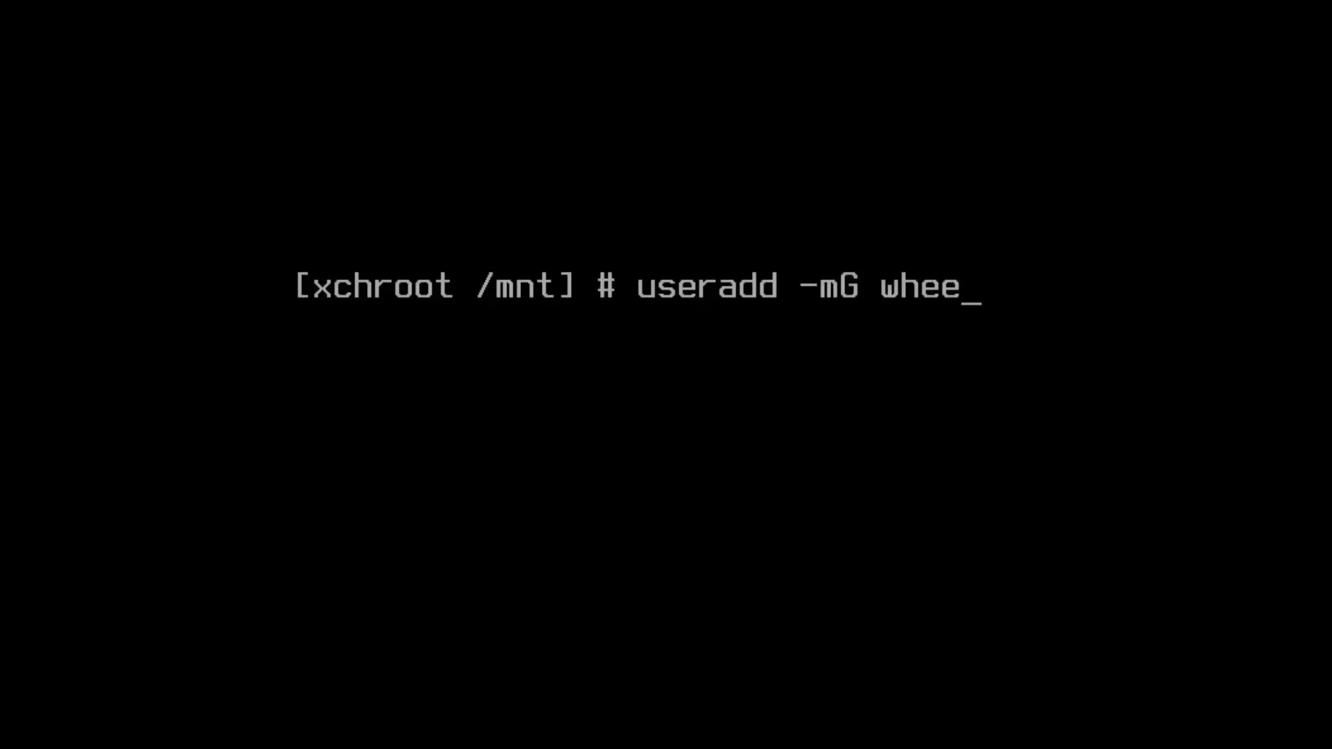
text(l tony)
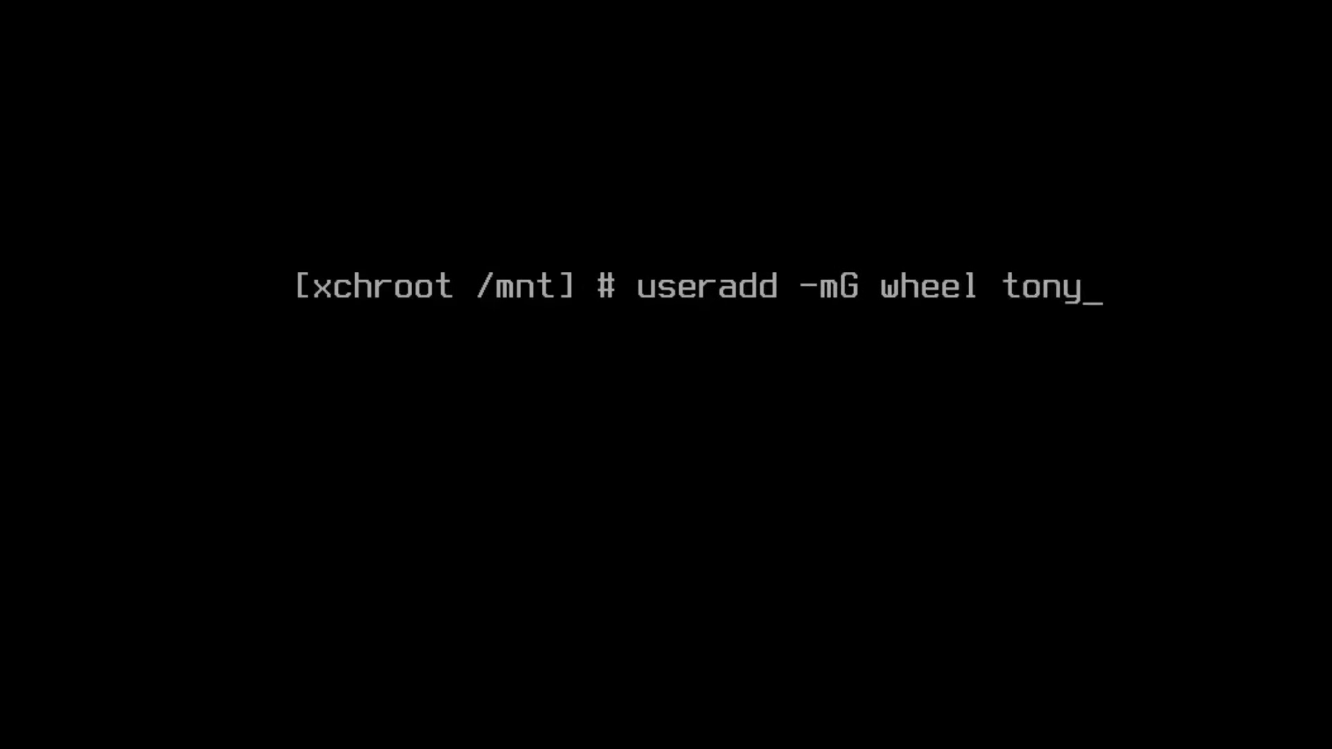
key(Return)
text(passwd to)
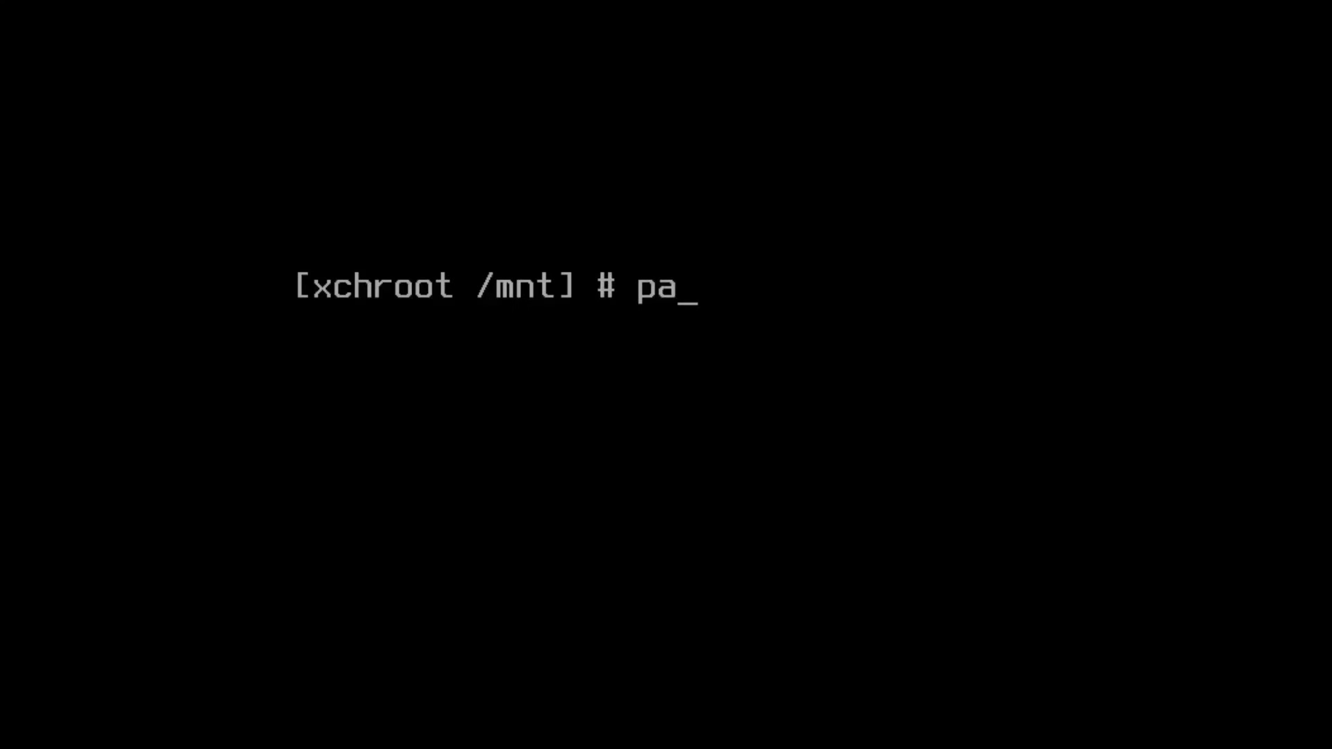
text(ny)
key(Return)
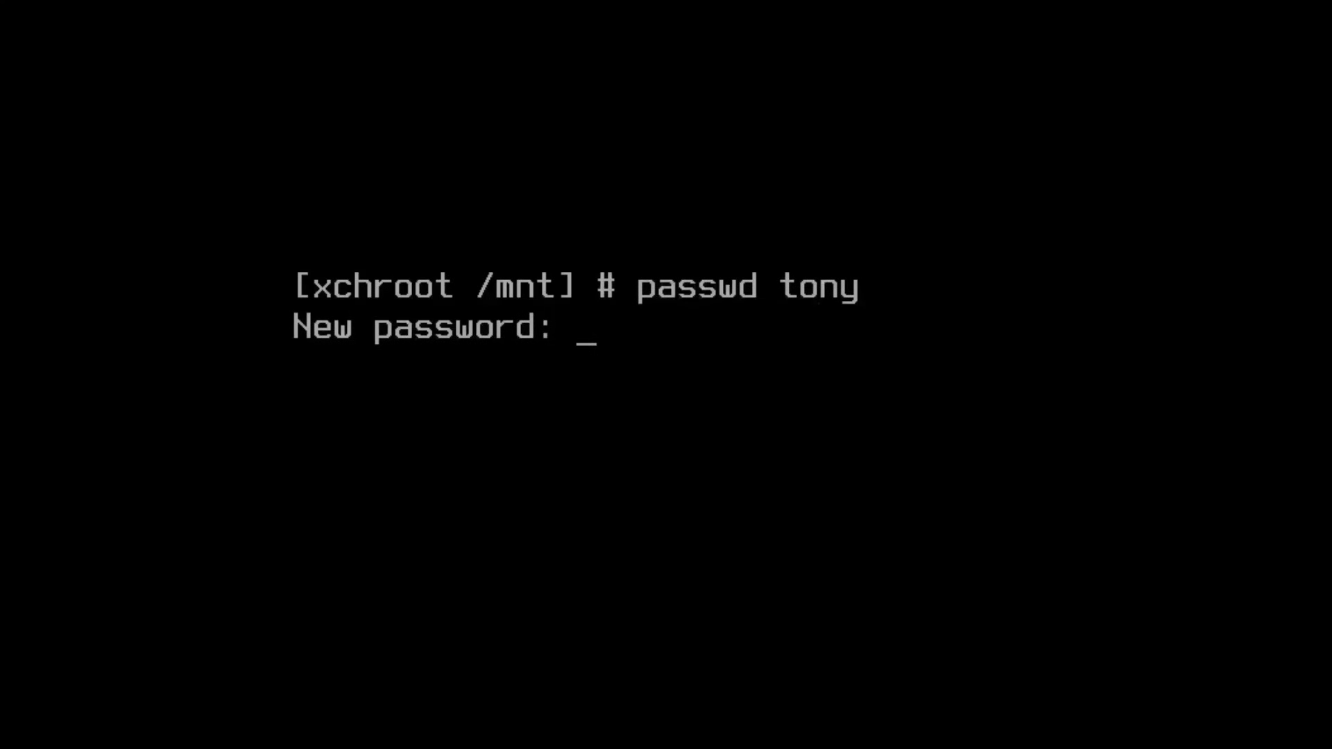
key(Return)
key(Return)
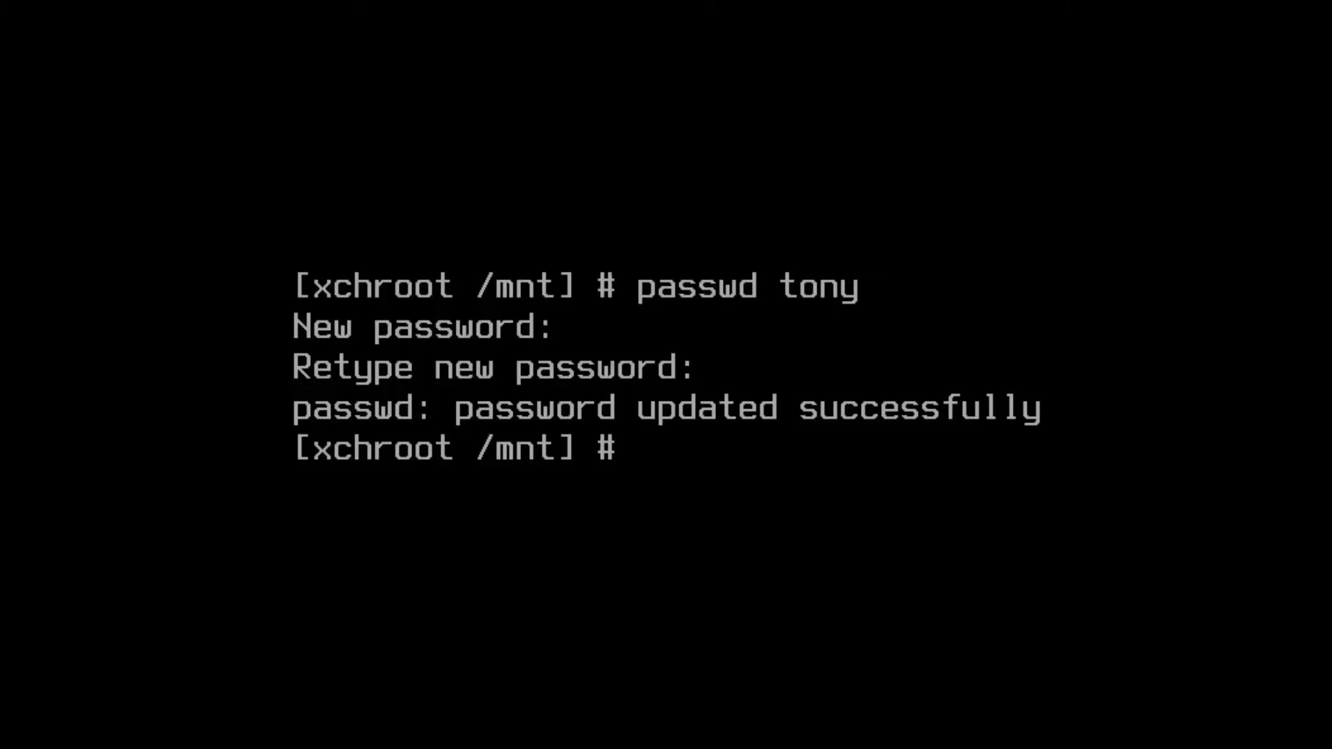
text(clear)
key(Return)
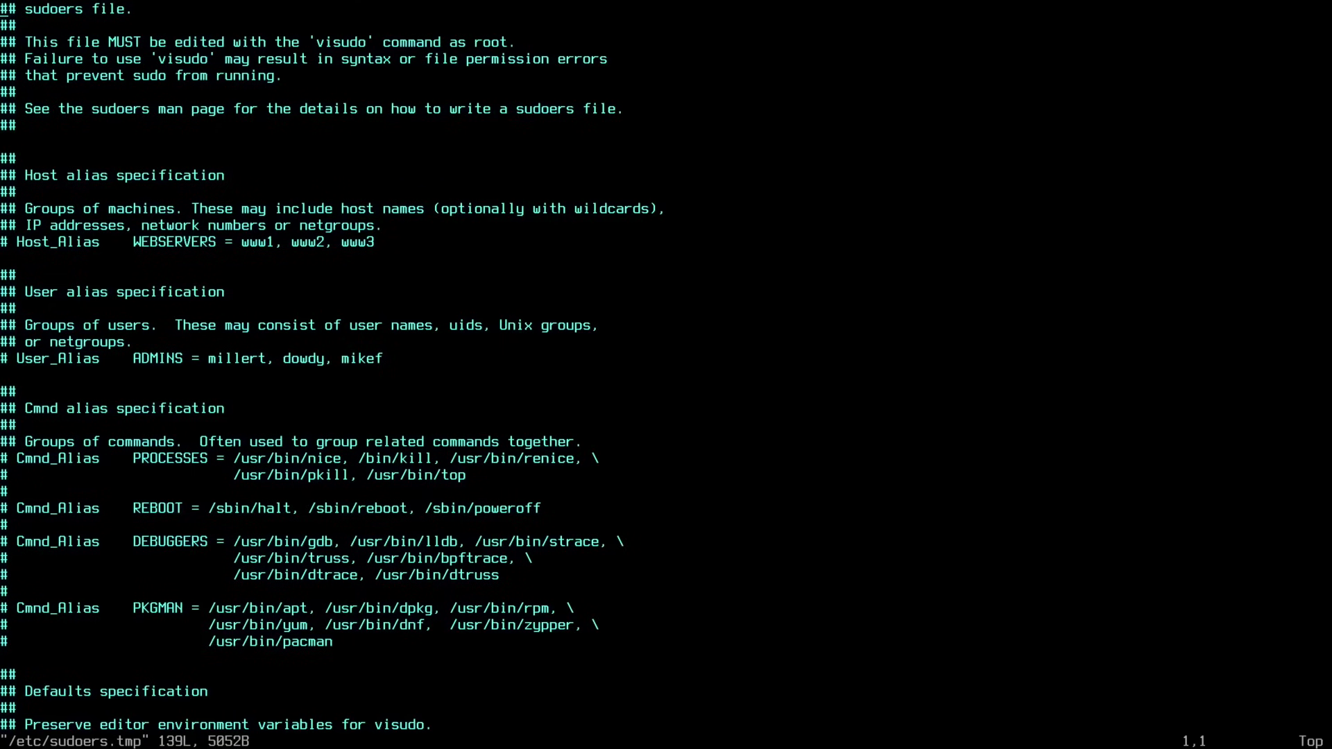
Step: Uncomment the %wheel ALL=(ALL:ALL) ALL rule in /etc/sudoers and save the file
text(/wheel)
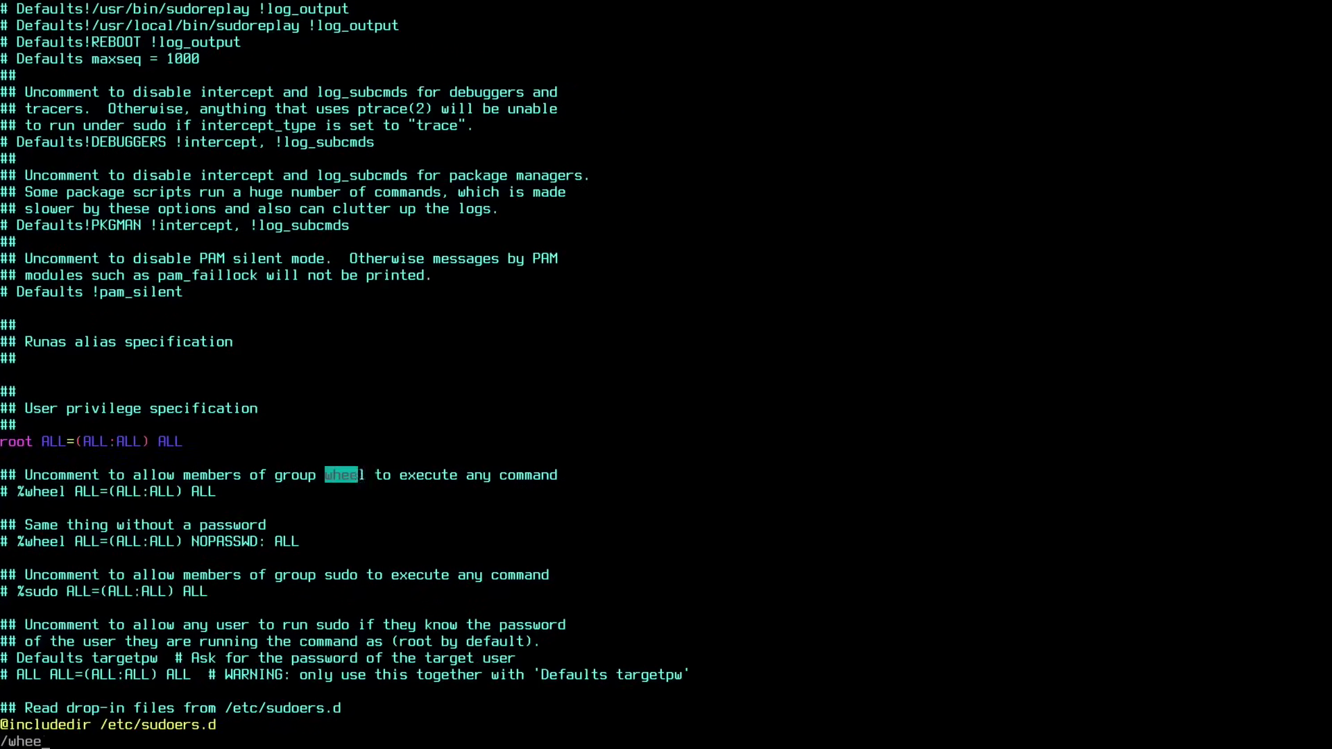
key(Return)
key(j)
key(0)
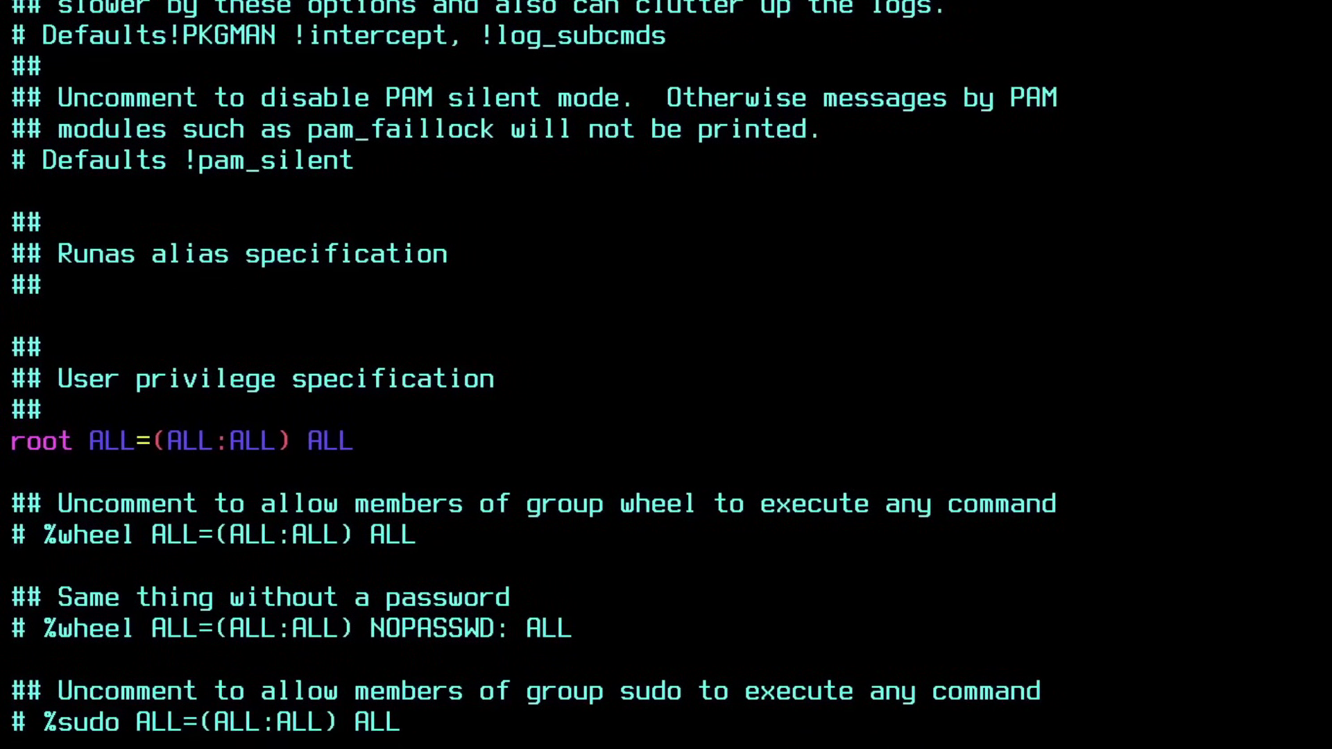
key(x)
key(x)
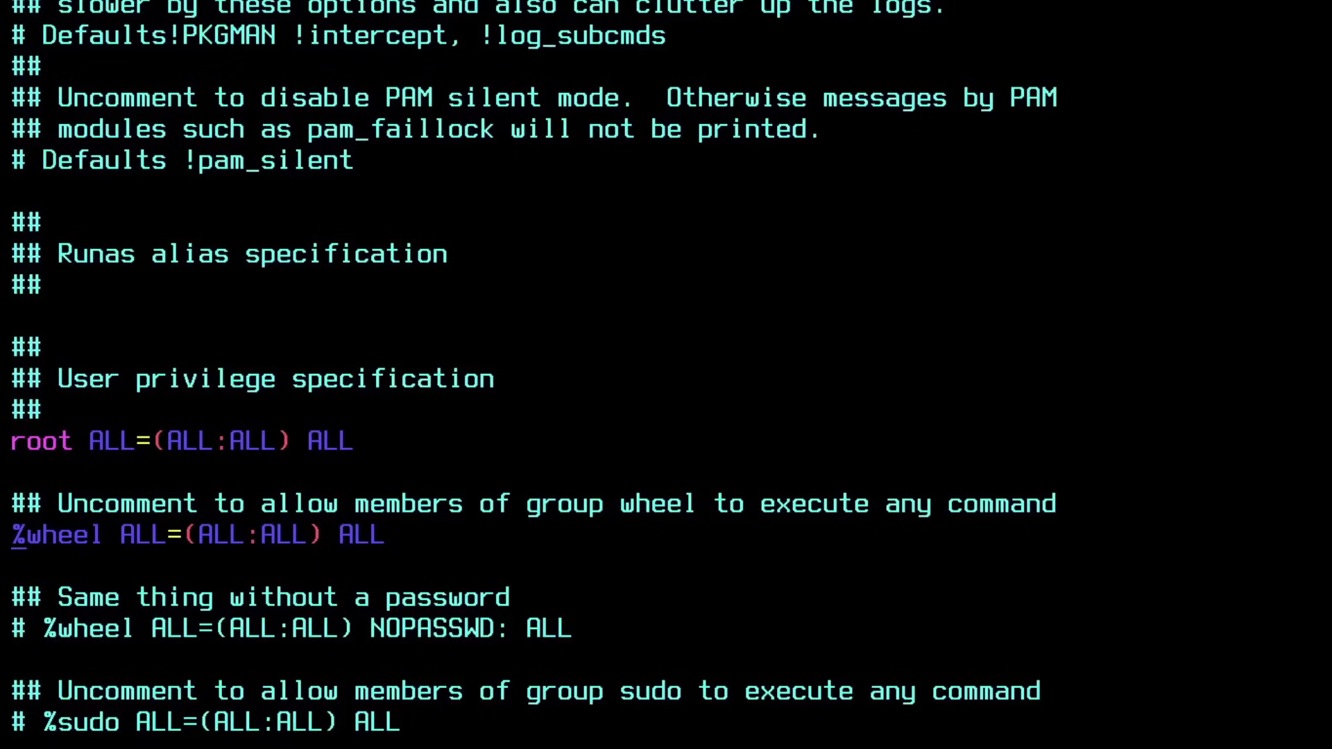
text(:)
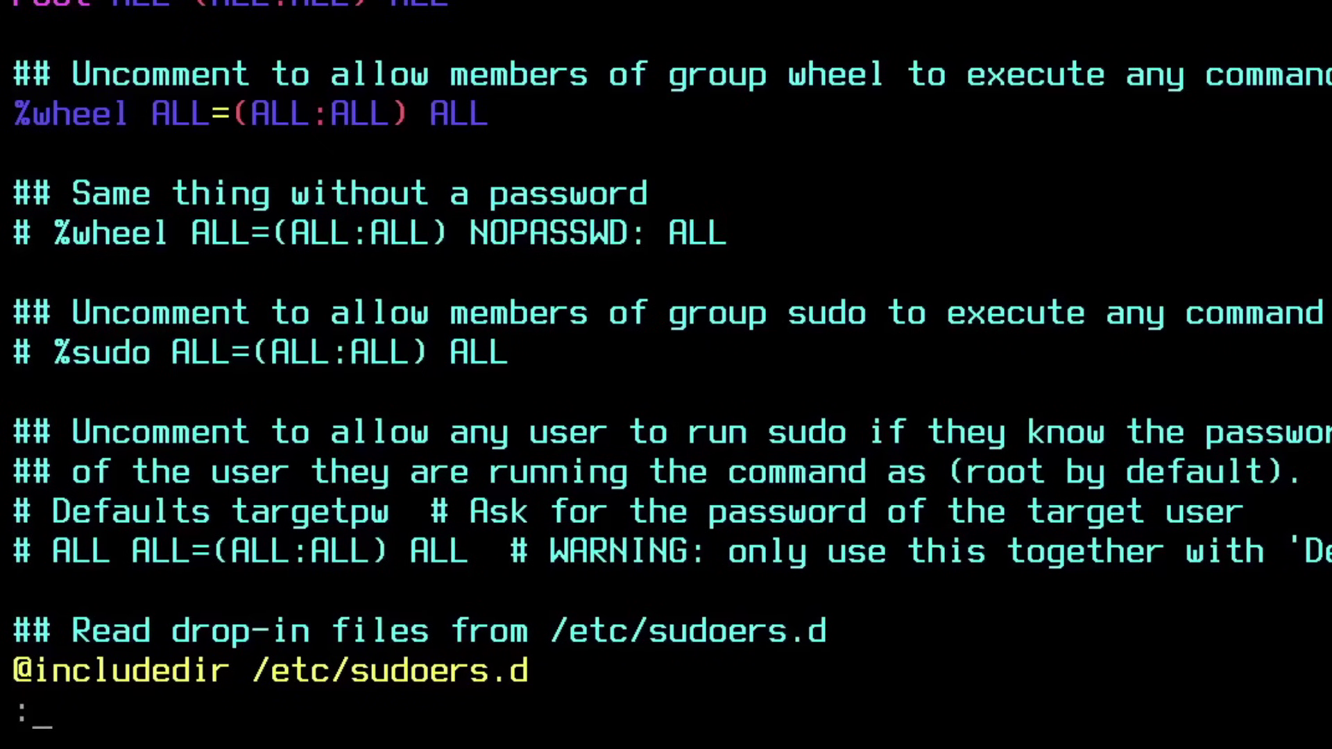
text(wq)
key(Return)
text(clear)
key(Return)
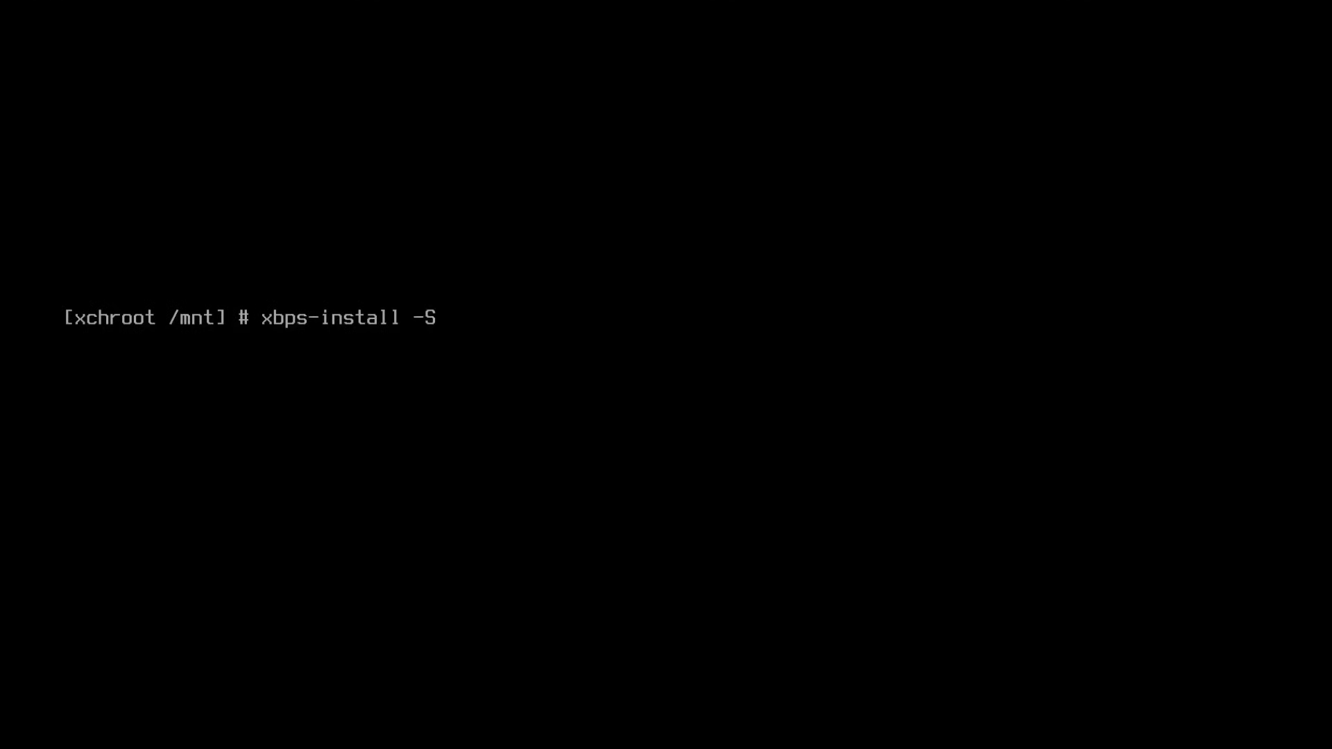
Step: Install grub-x86_64-efi and run grub-install to /boot/efi with bootloader id Void
text( grub-x86_64-efi)
key(Return)
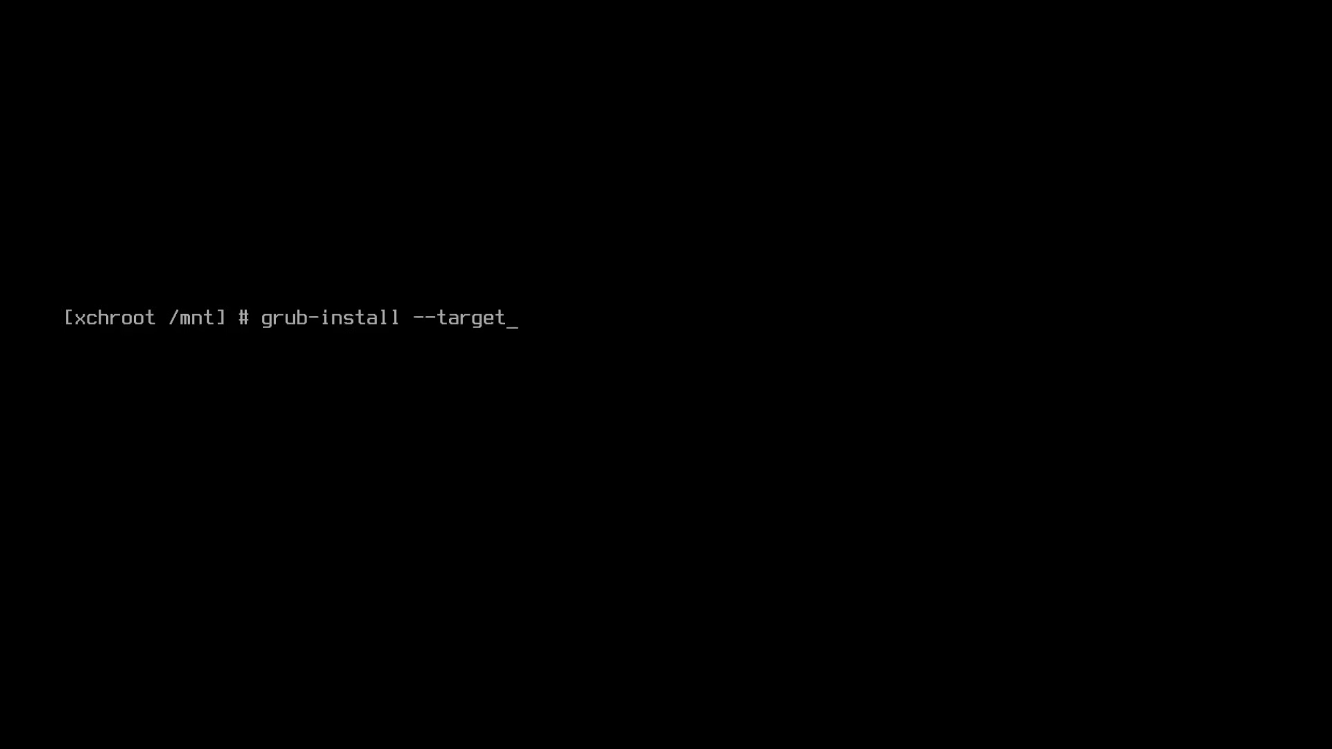
text(=x86_64-efi --)
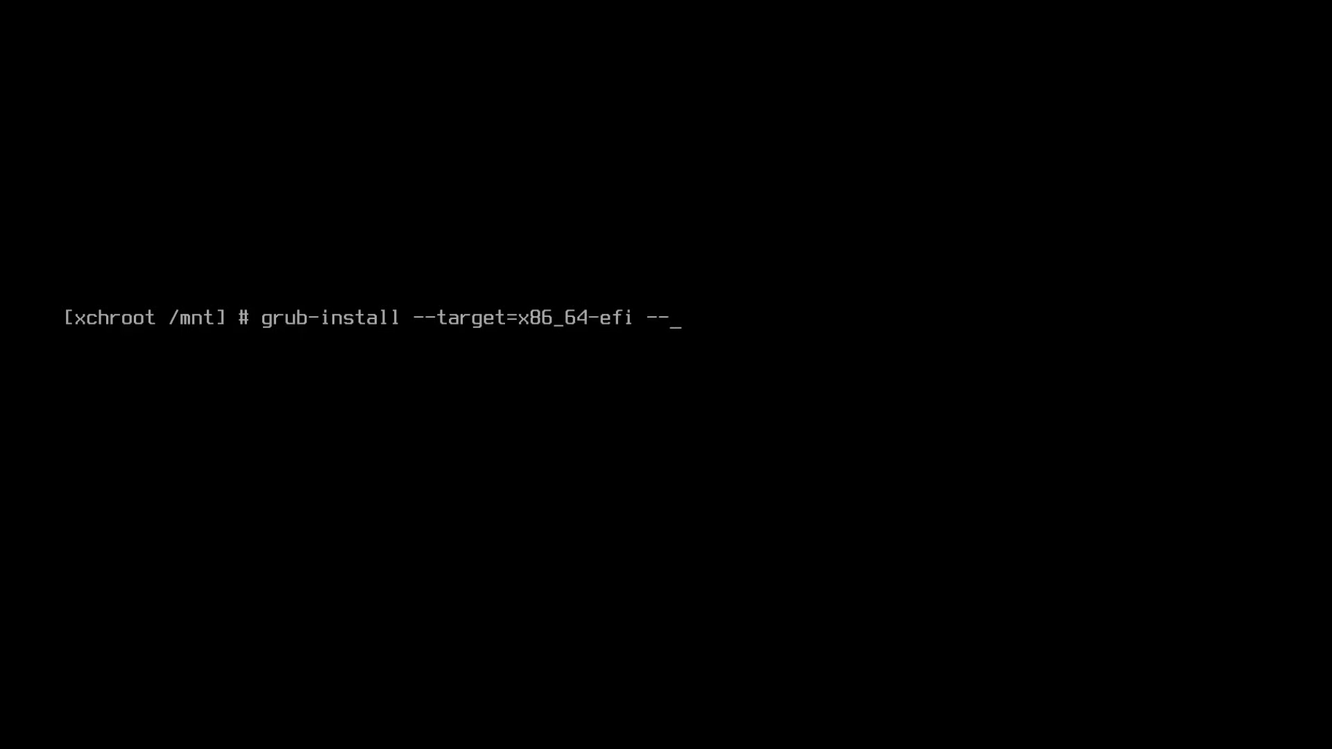
text(efi-directory=/boot/)
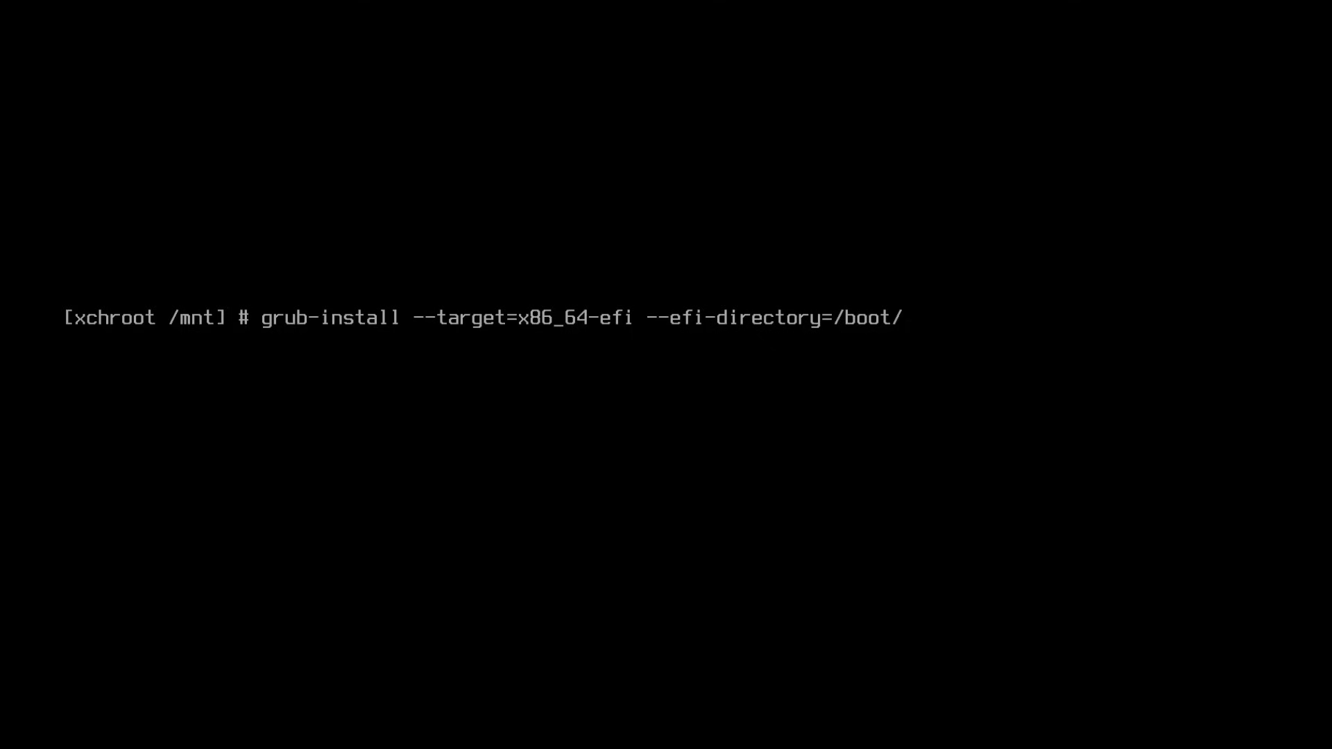
text(efi --bootloader-id)
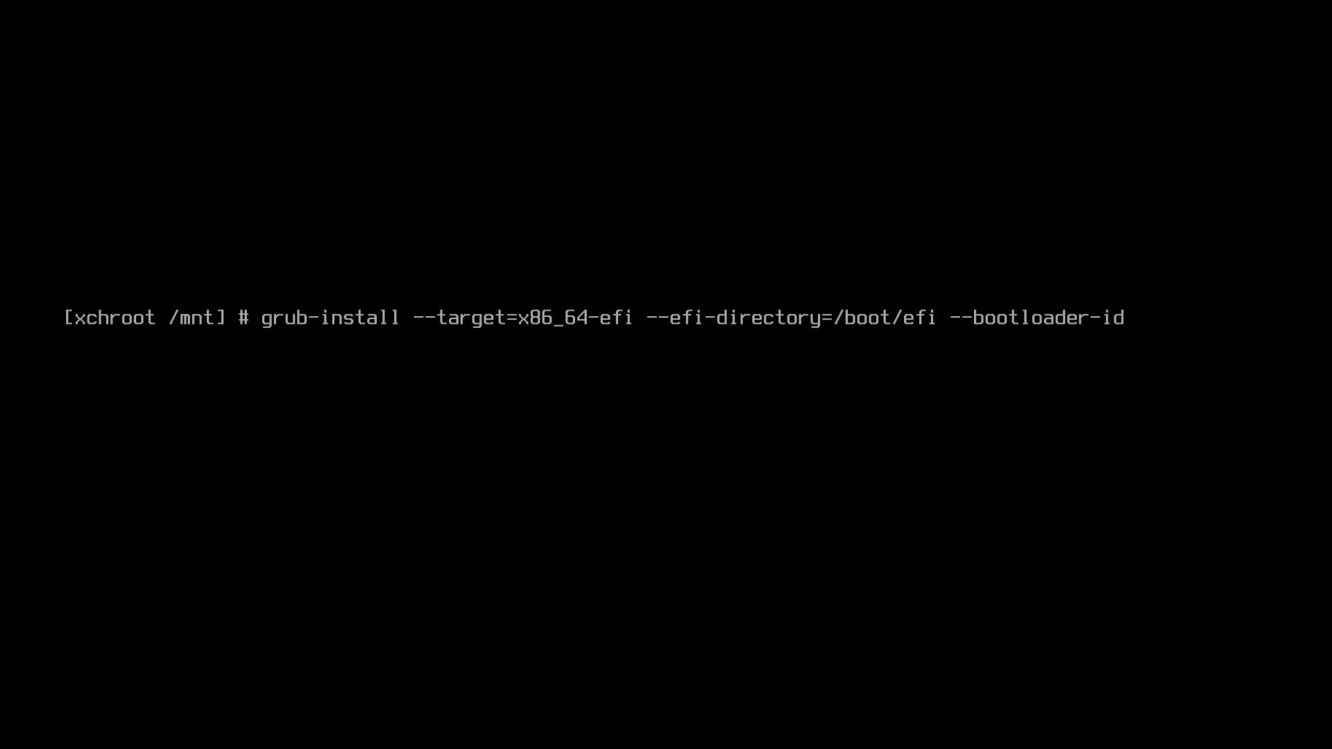
text(="Void")
key(Return)
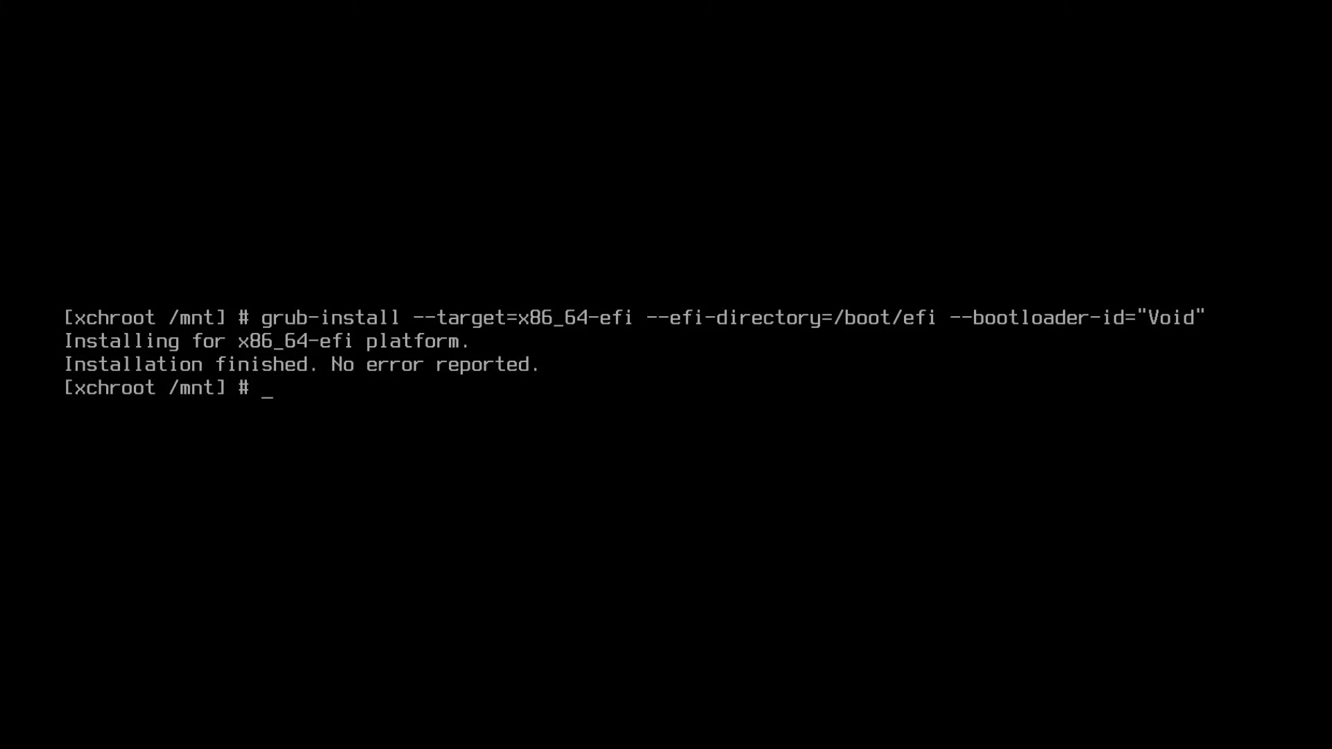
key(ctrl+l)
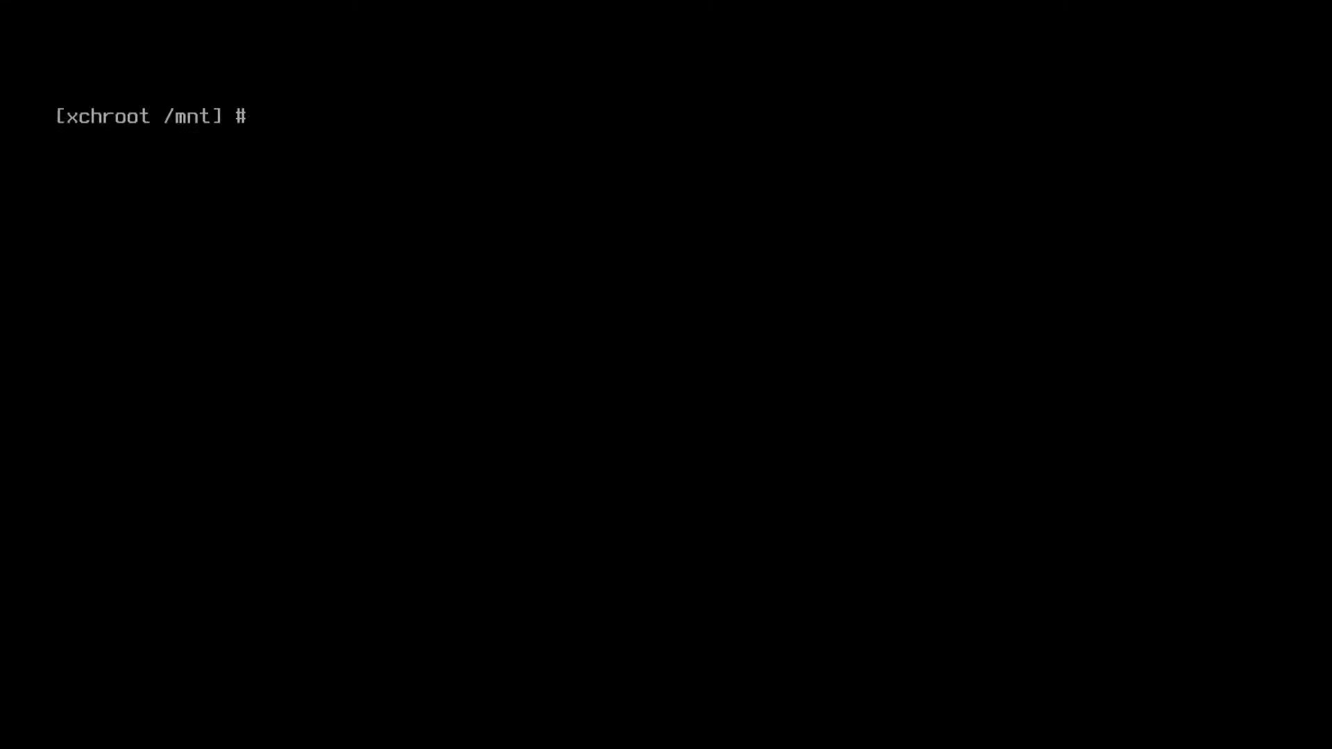
Step: Generate /boot/grub/grub.cfg with grub-mkconfig, then clear the screen
text(grub)
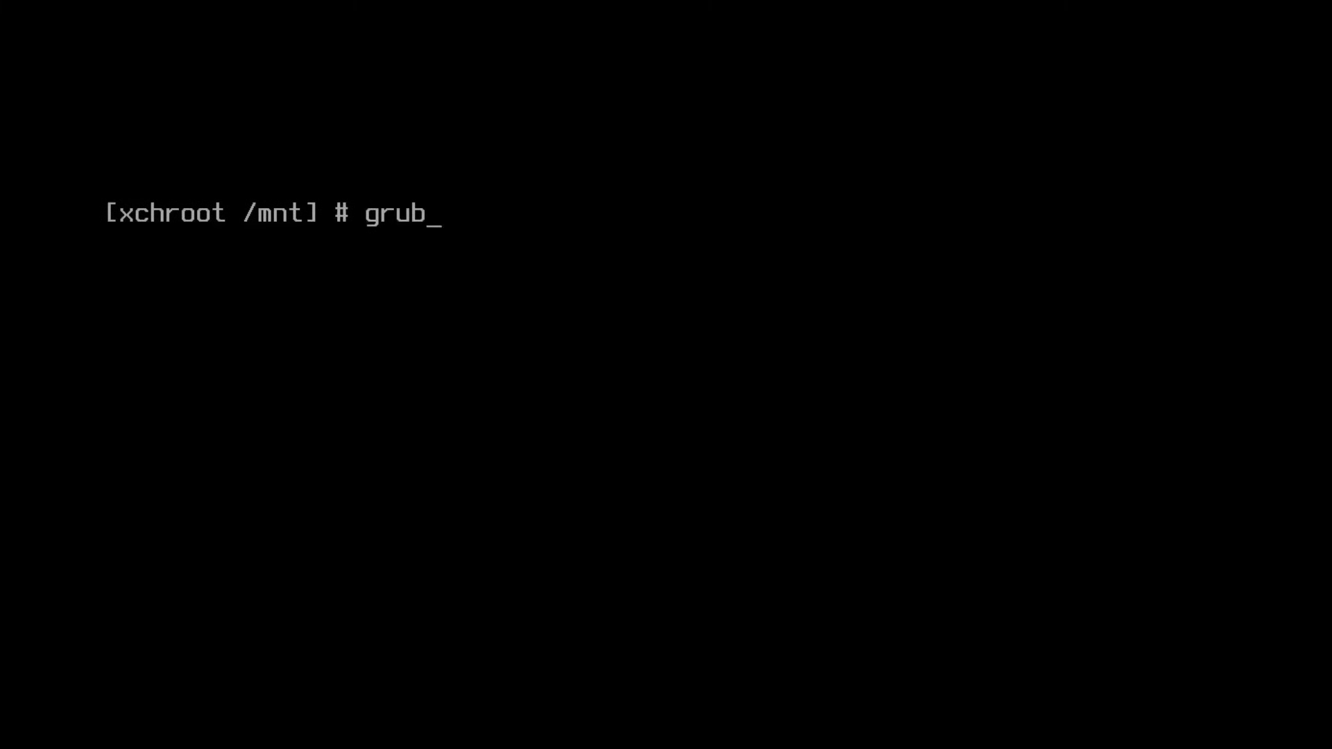
text(-mkconfig )
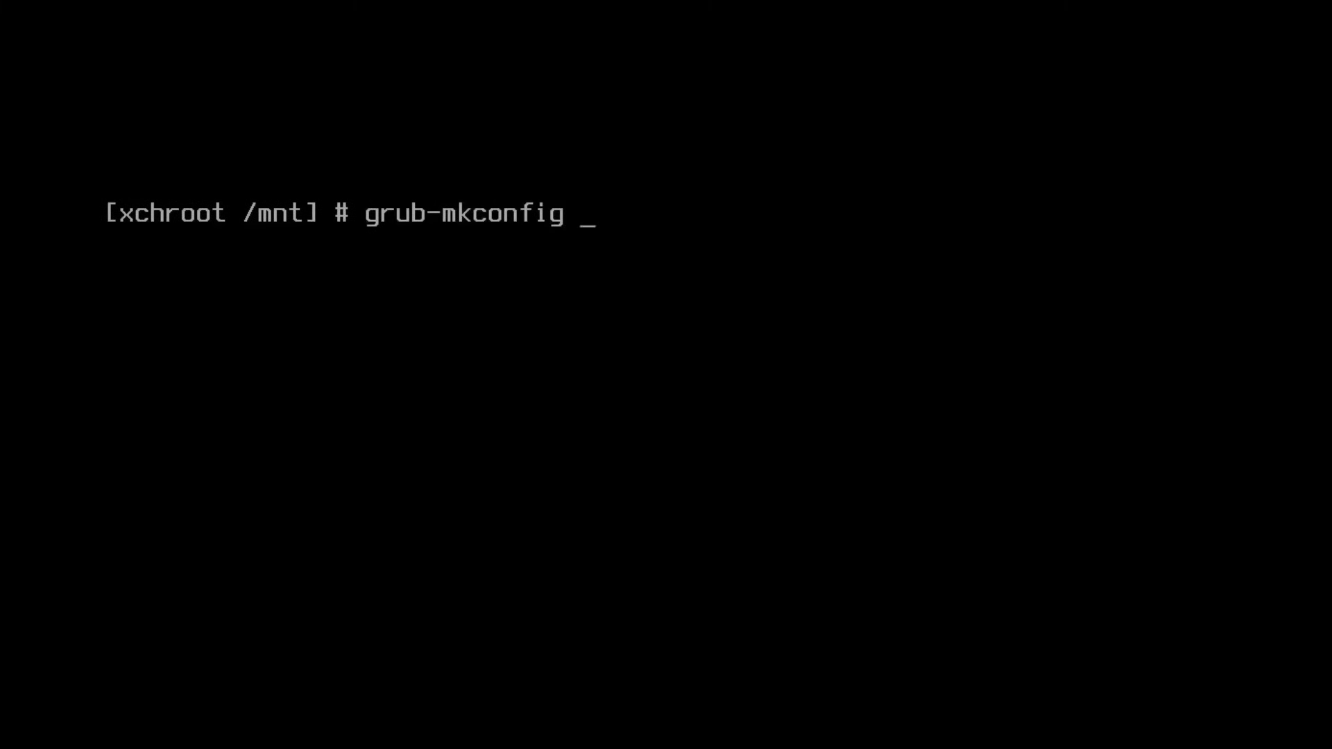
text(-o /boot)
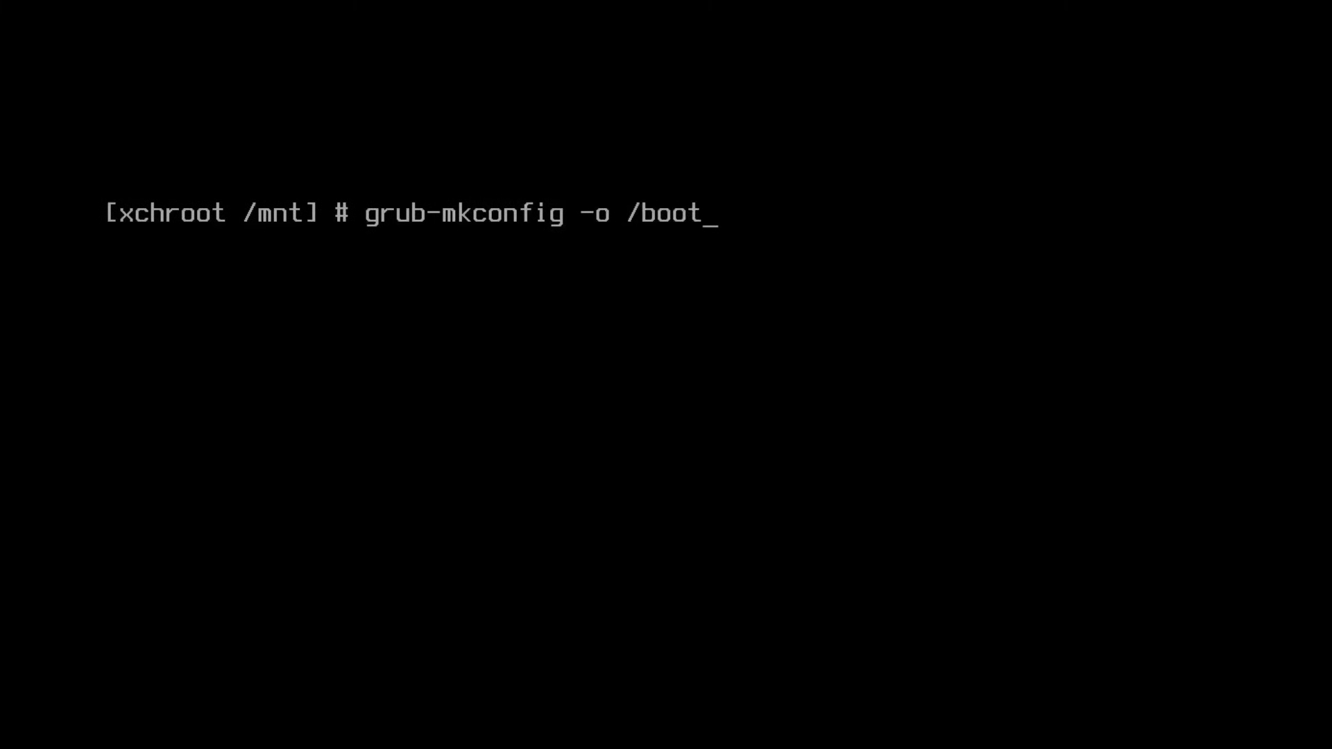
text(/grub/grub.cfg)
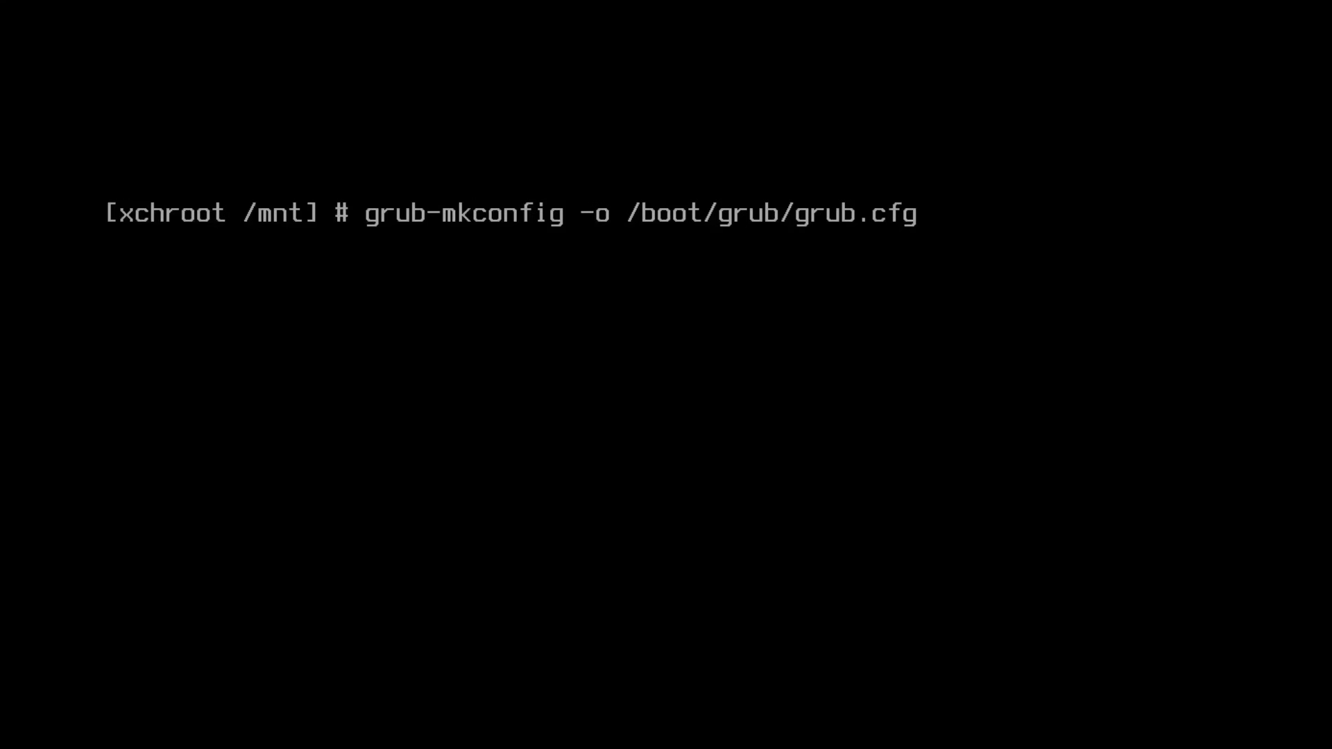
key(Return)
text(clear)
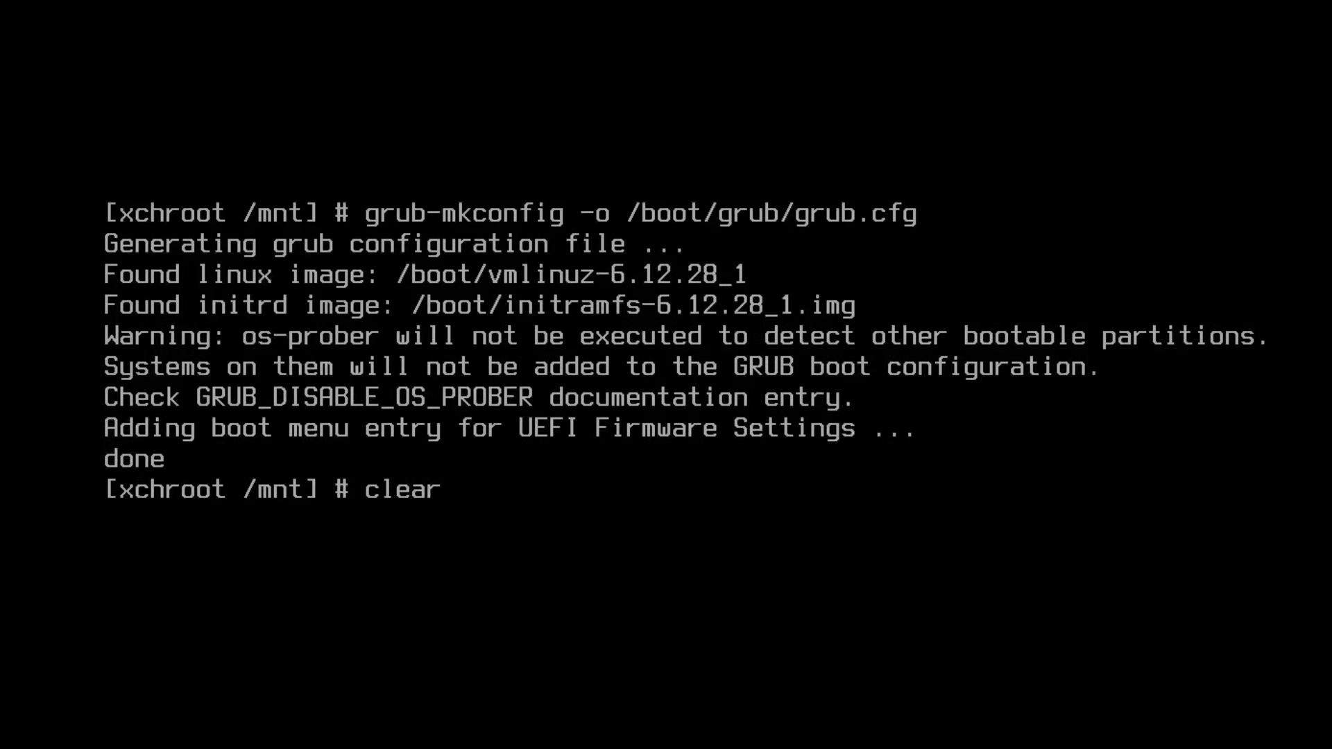
key(Return)
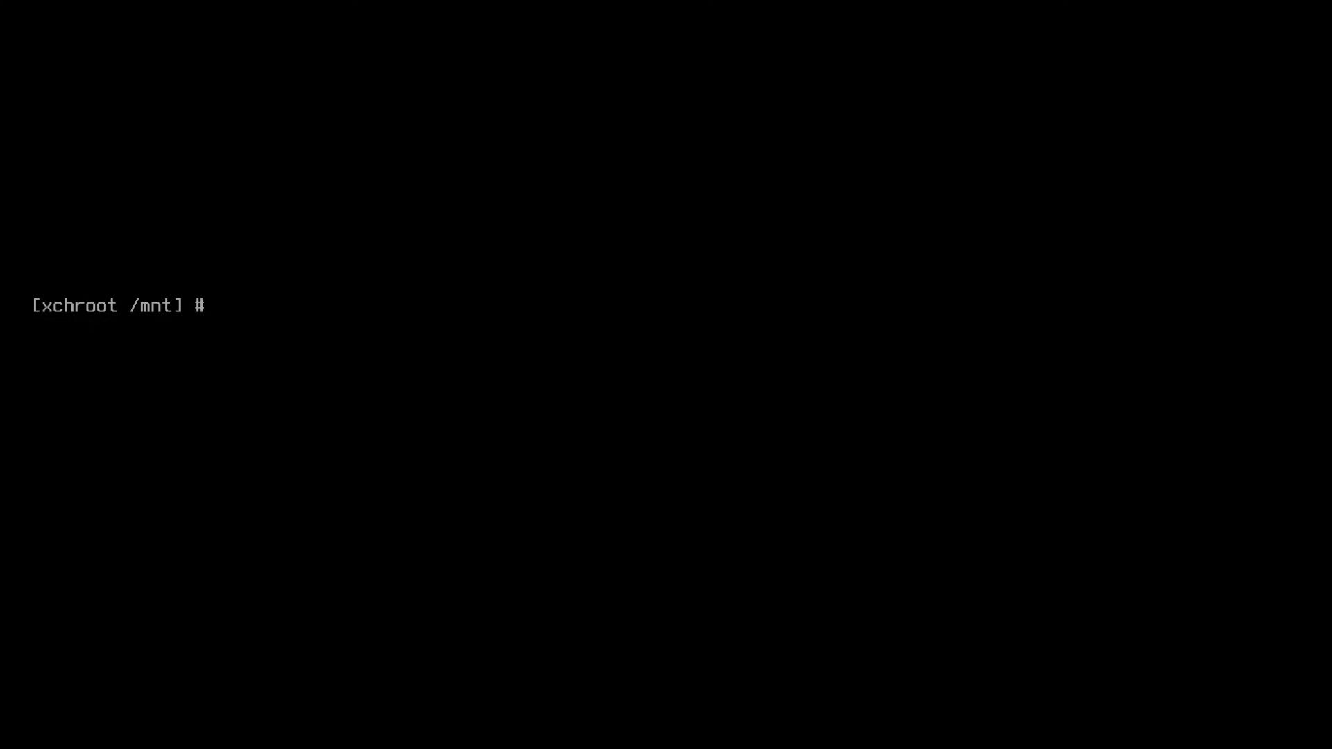
Step: Switch to the new user with su and run sudo xbps-install -Su to sync and update packages
text(su tony)
key(Return)
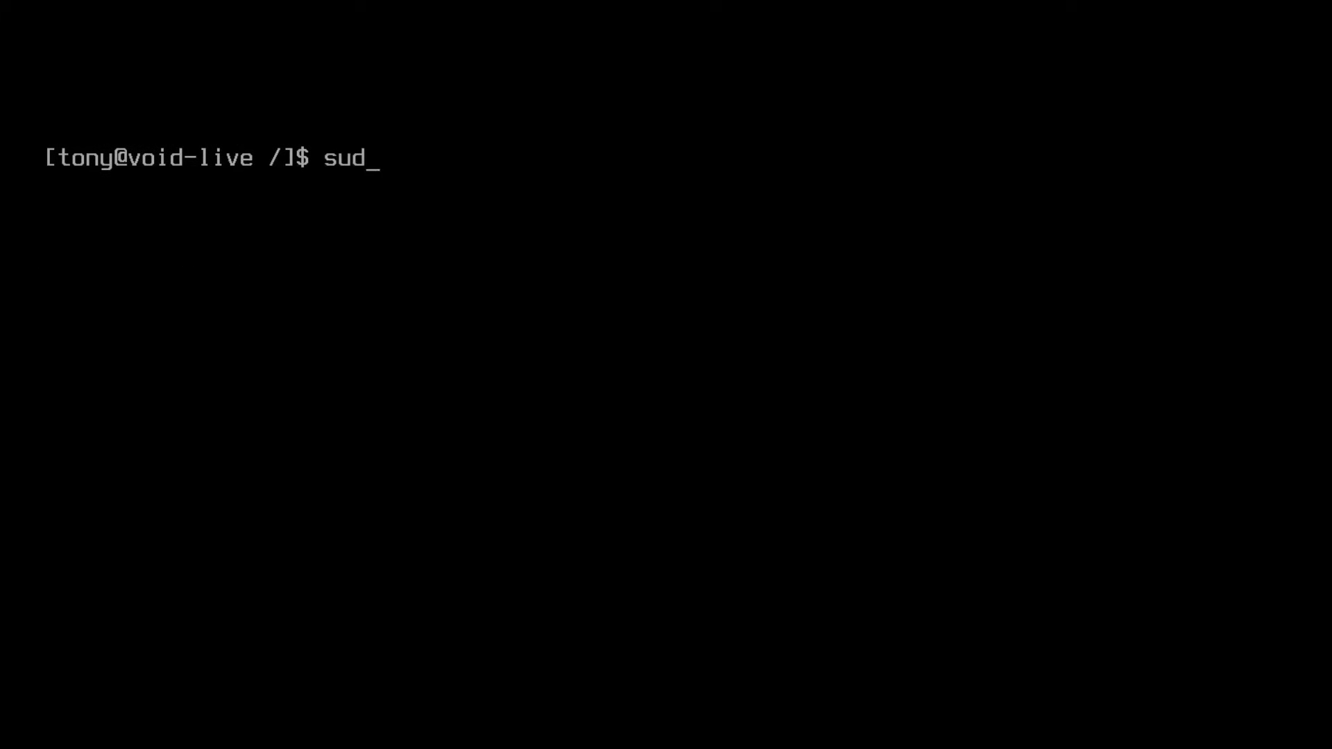
text(o xbps-instal)
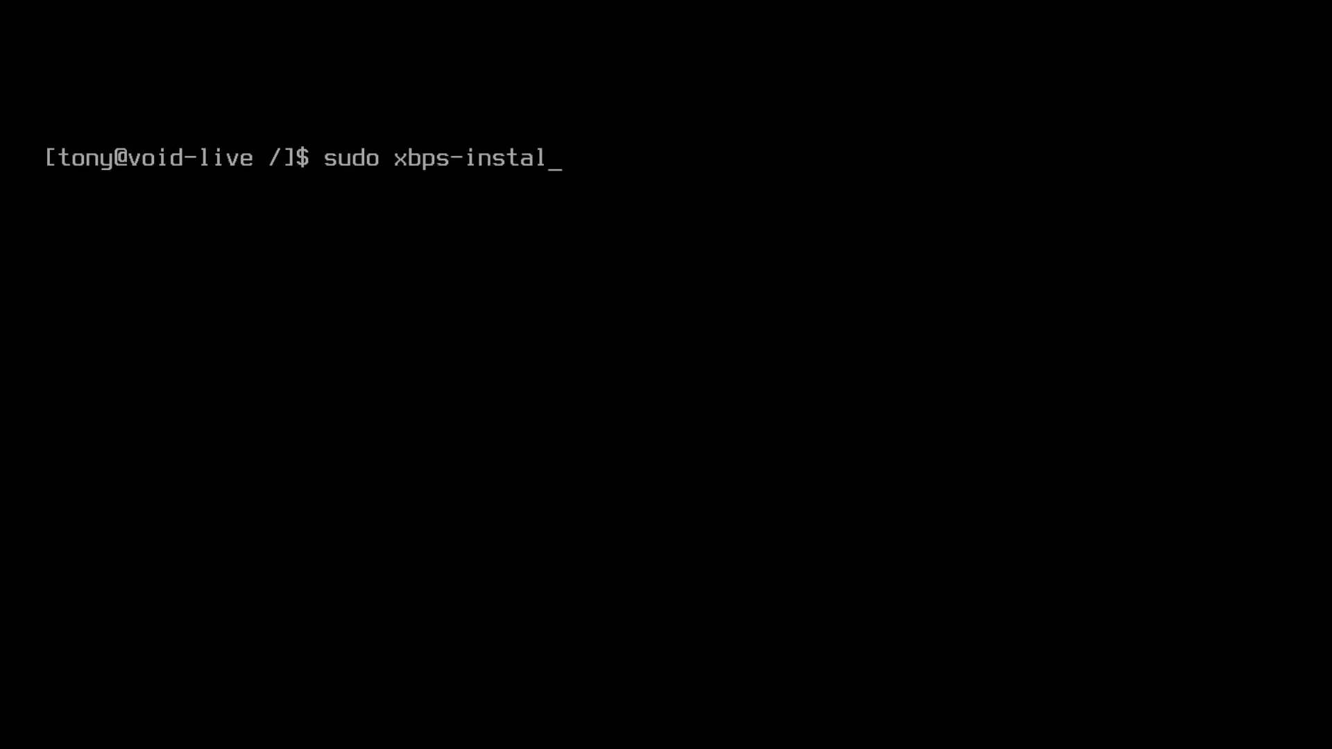
text(l -Su)
key(Return)
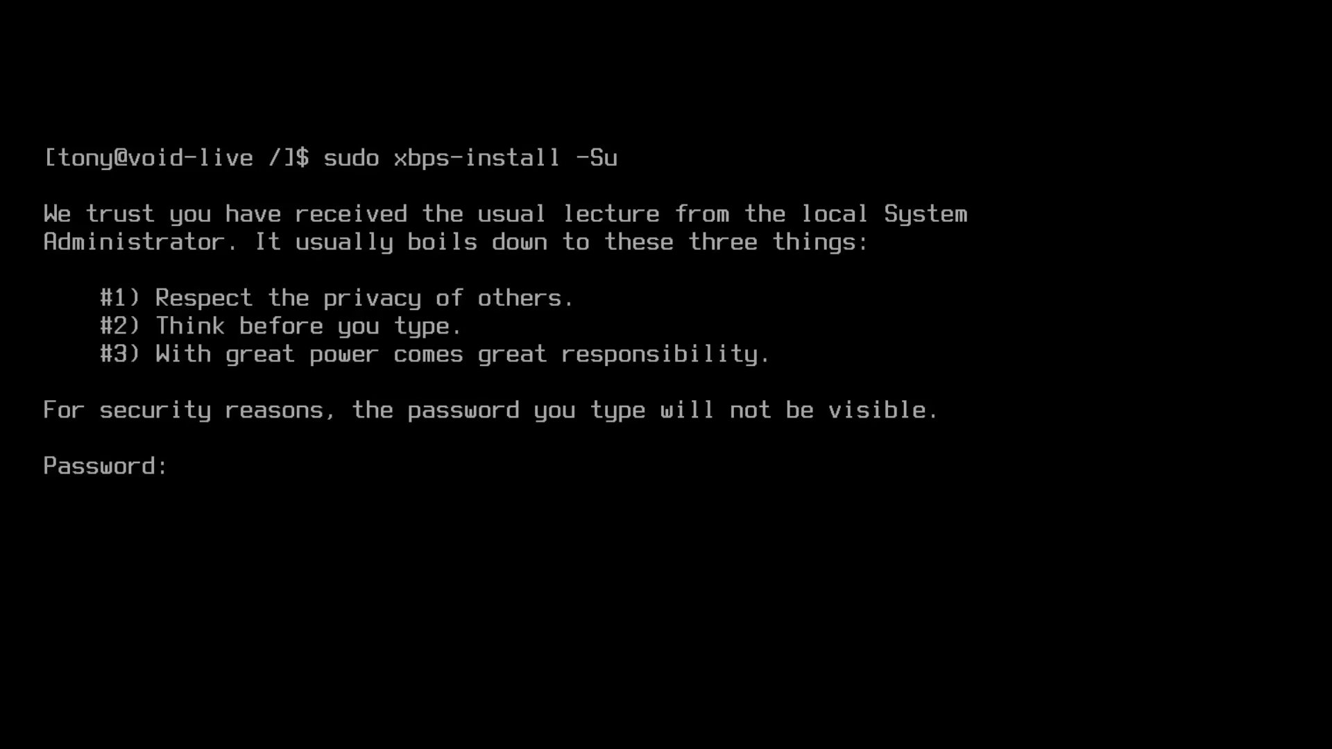
key(Return)
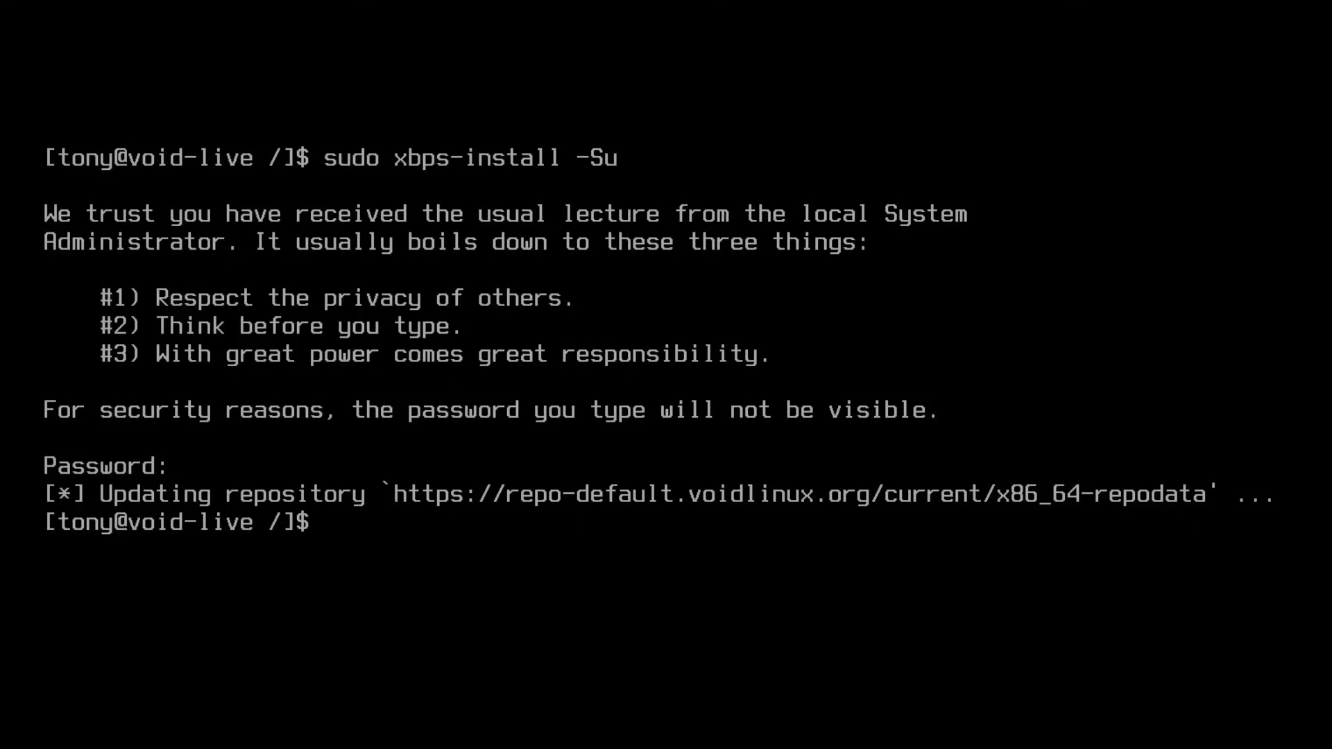
text(-Syu)
key(ctrl+u)
Step: Clear the screen and return to the user's home directory with cd
text(clear)
key(Return)
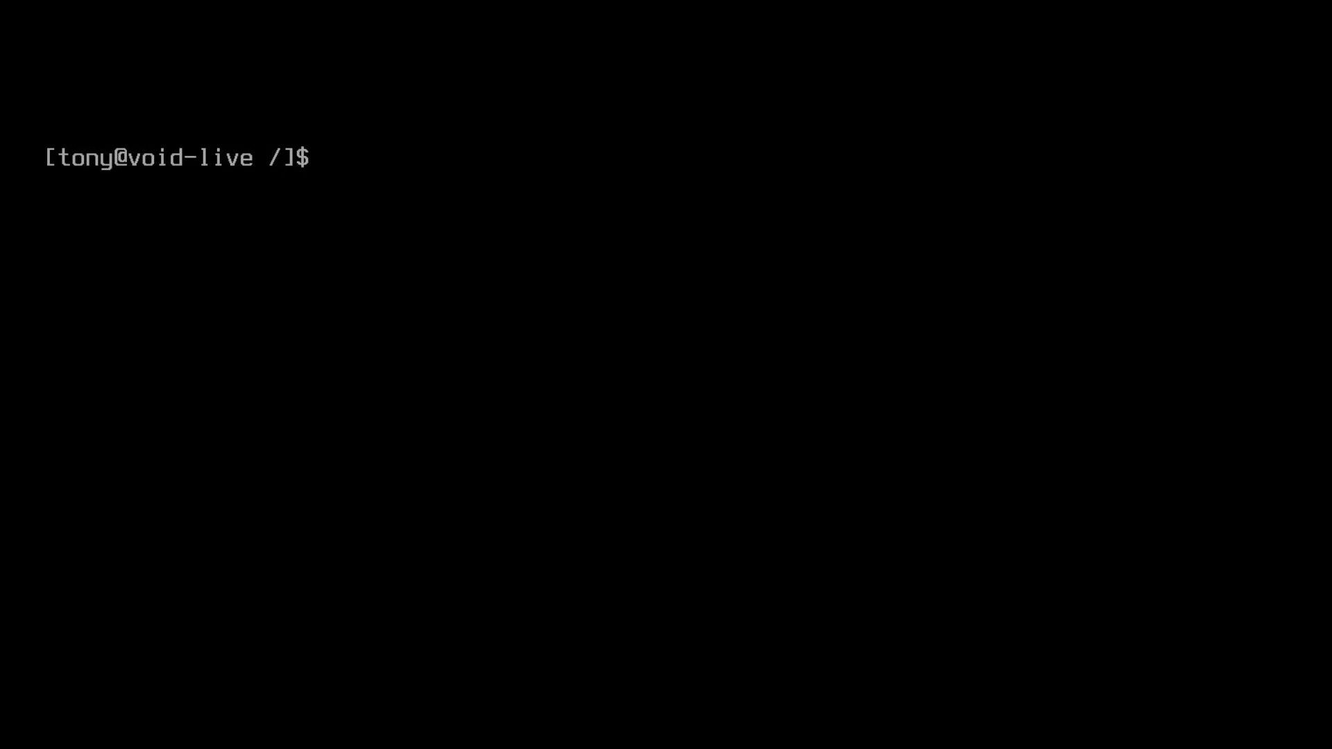
text(cd)
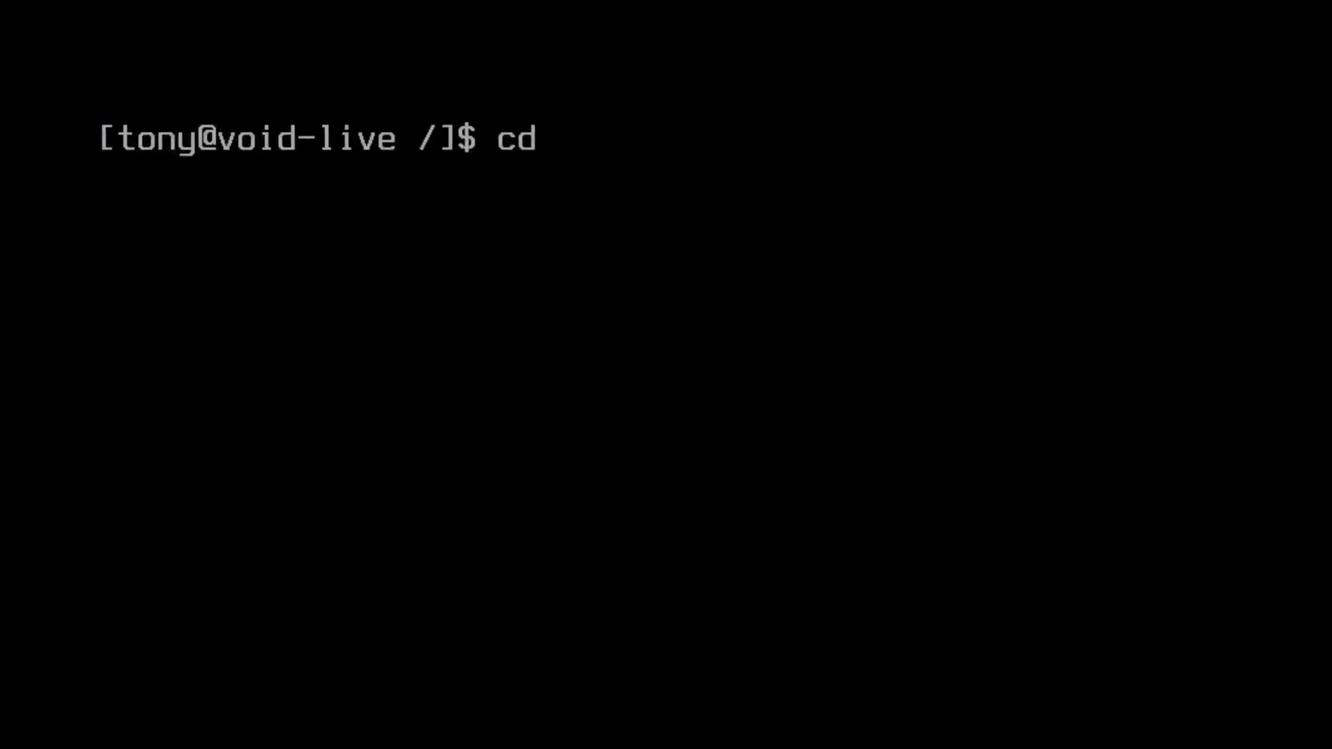
key(Return)
key(ctrl+l)
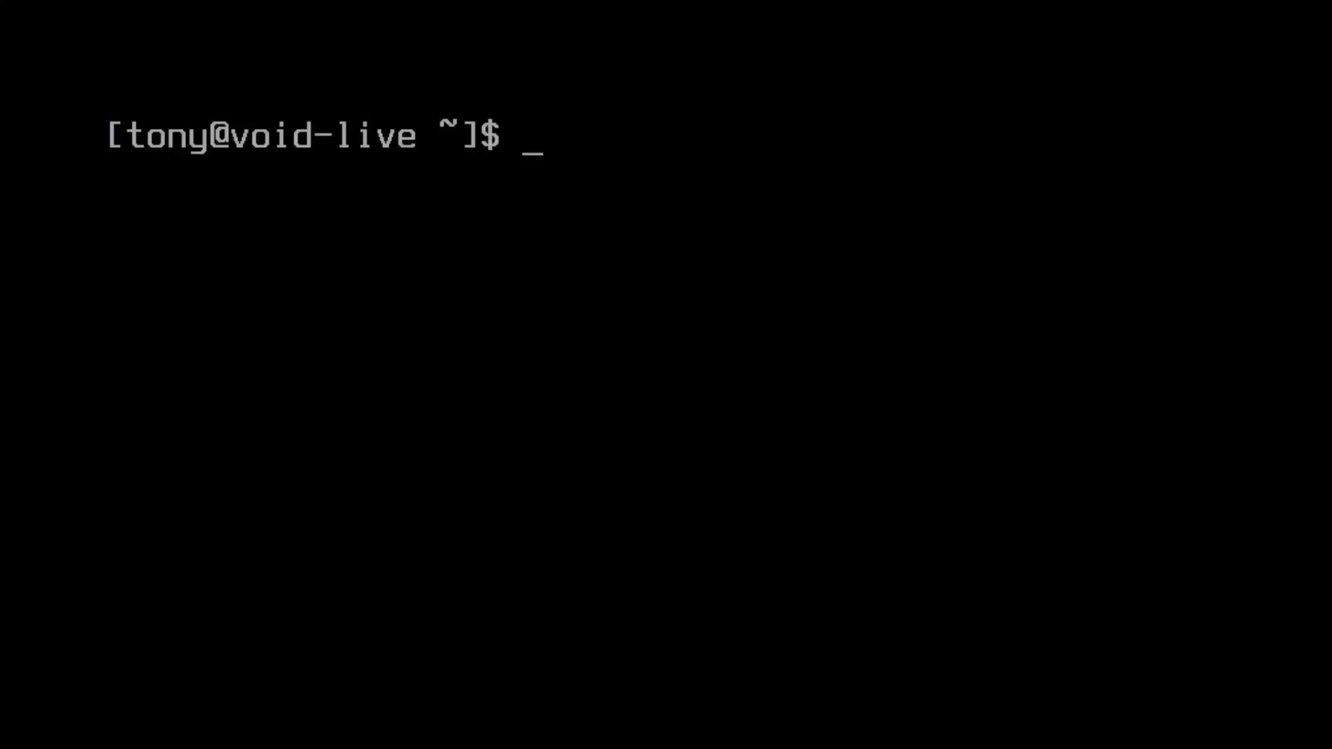
Step: Add the line alias xi='sudo xbps-install' below the ls alias in .bashrc
text(vim .bashrc)
key(Return)
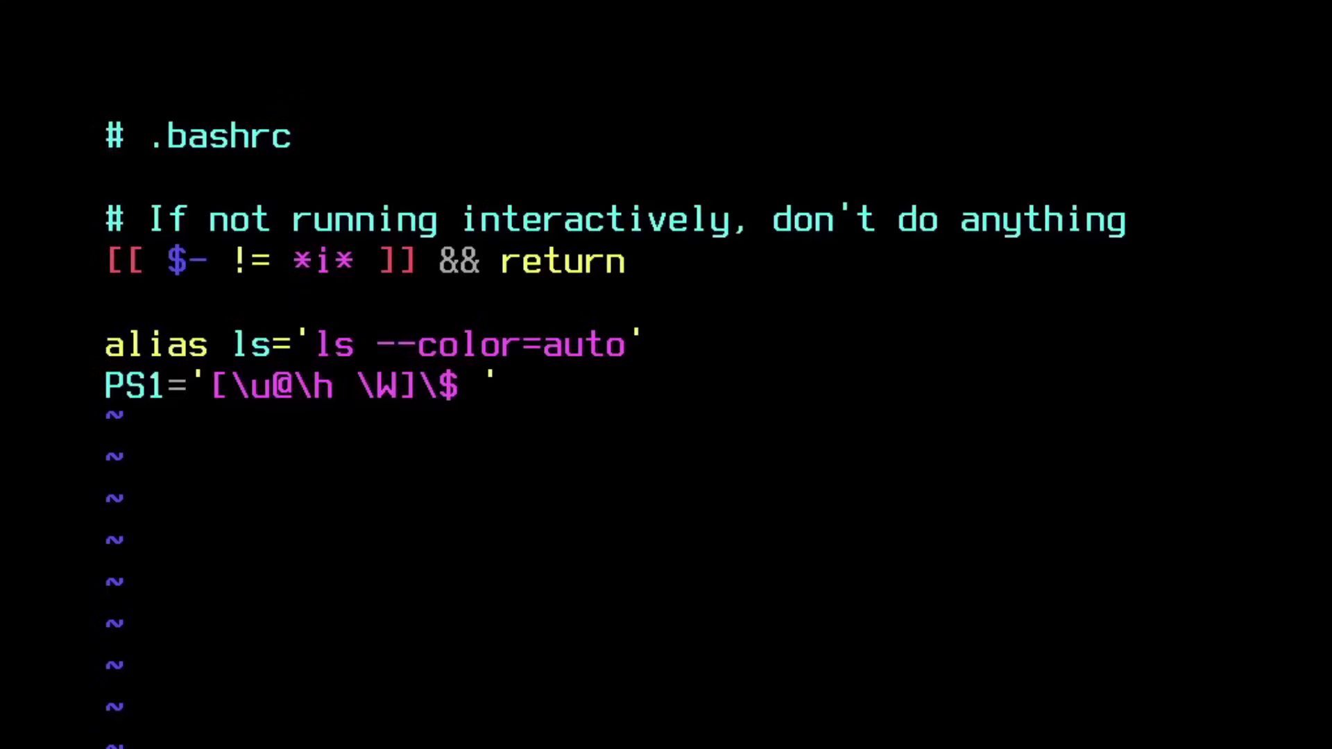
key(j)
key(j)
key(j)
key(j)
key(j)
key(o)
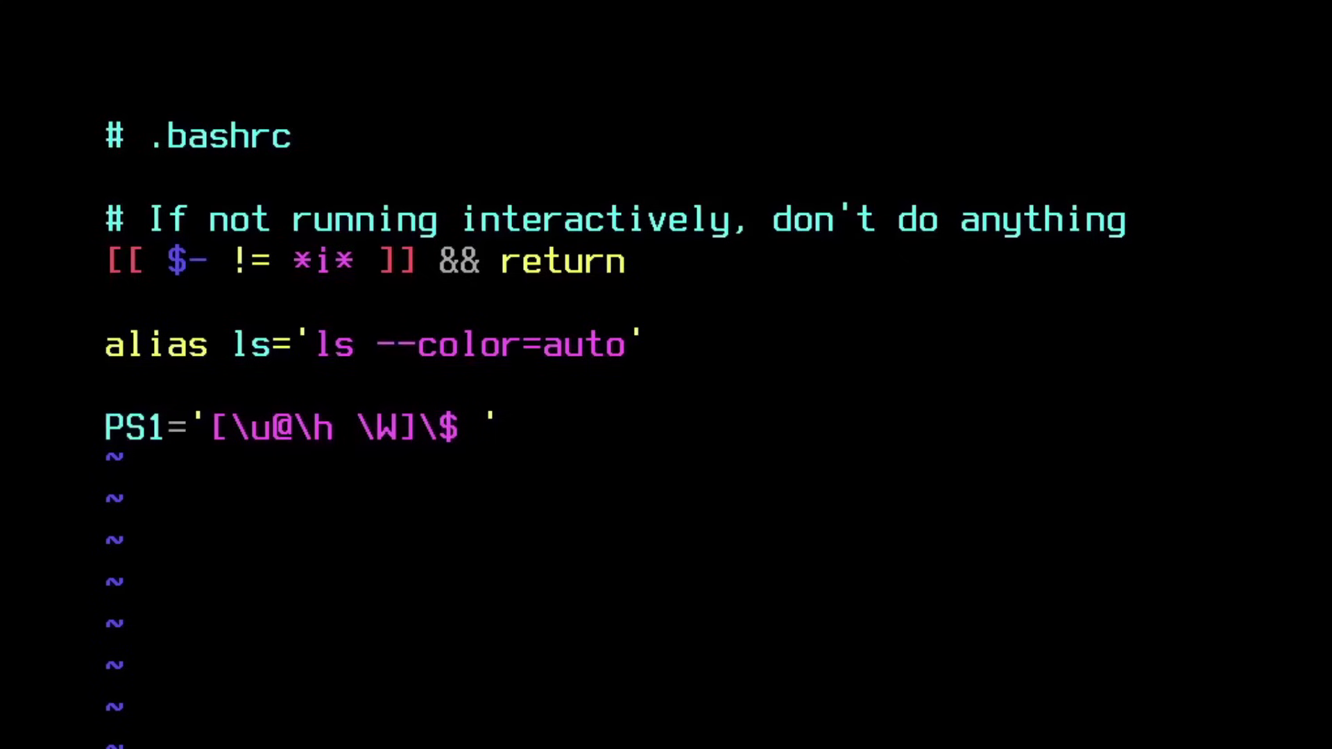
text(alias)
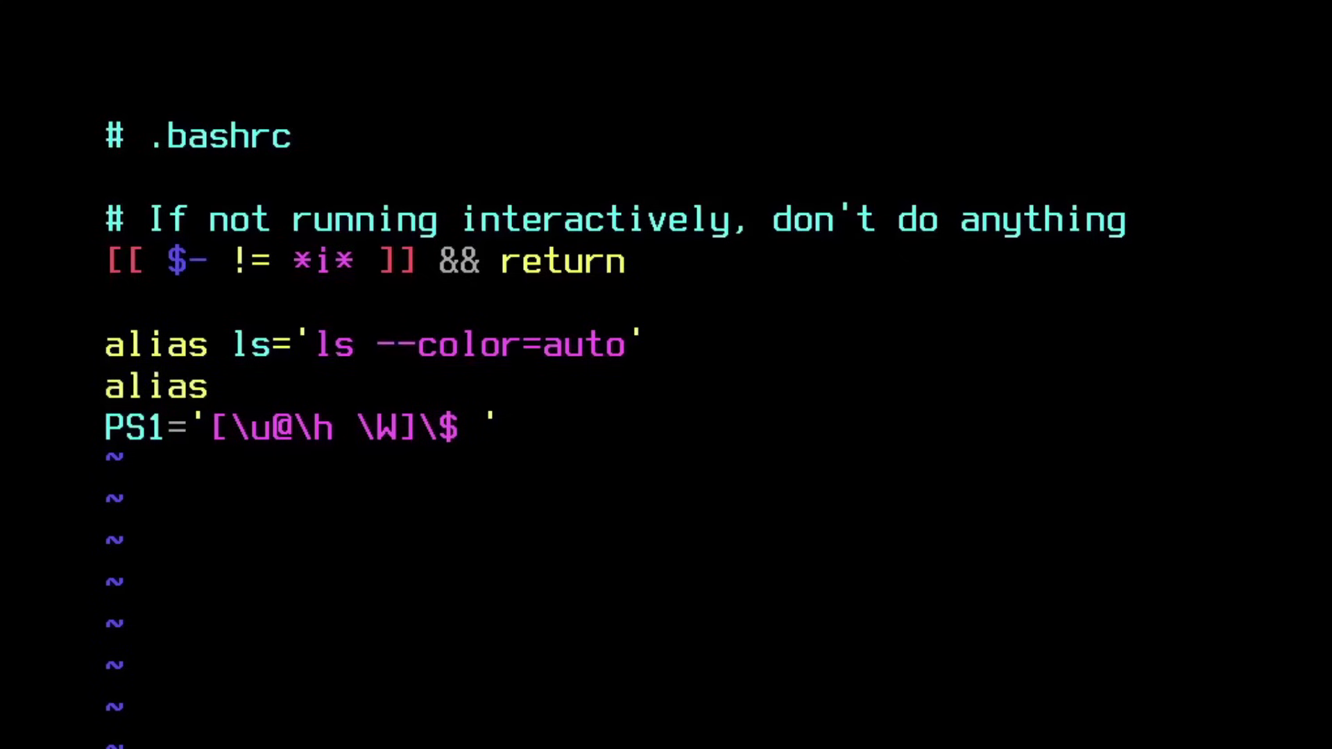
text( xi='sudo )
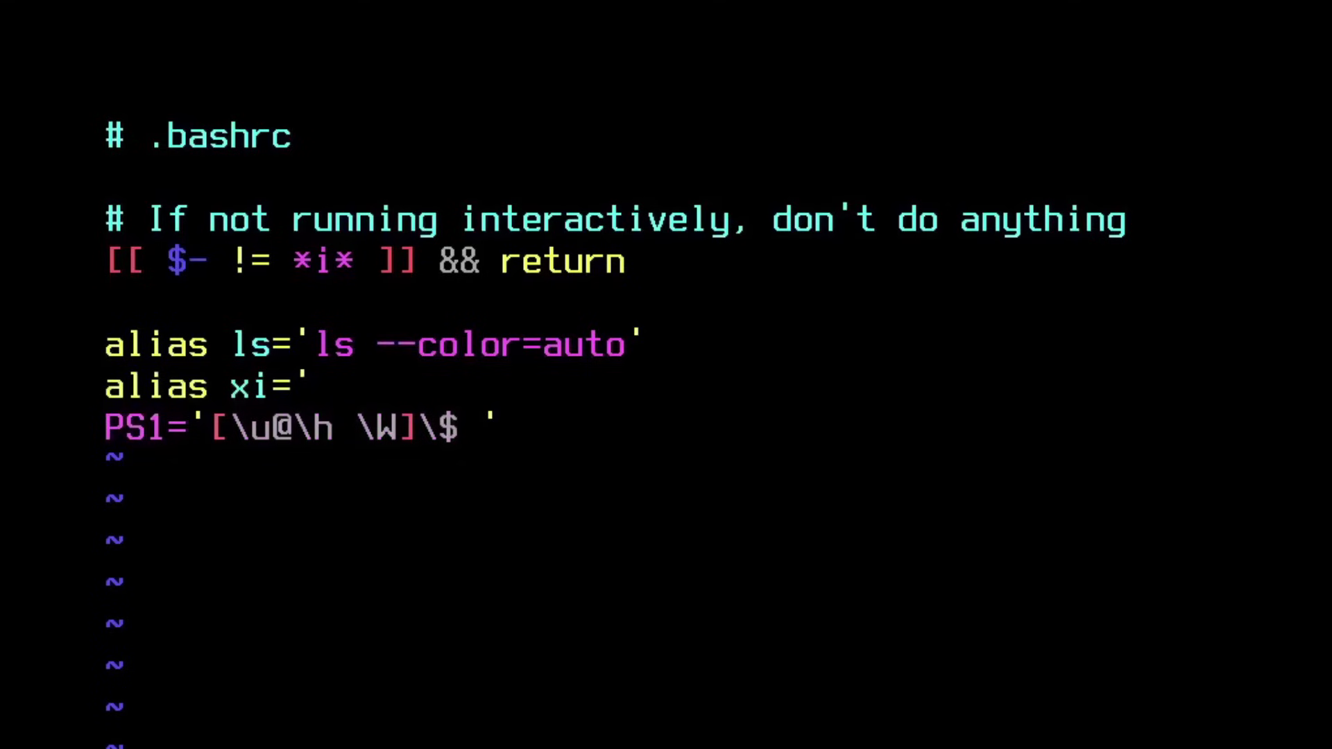
text(xbps-install)
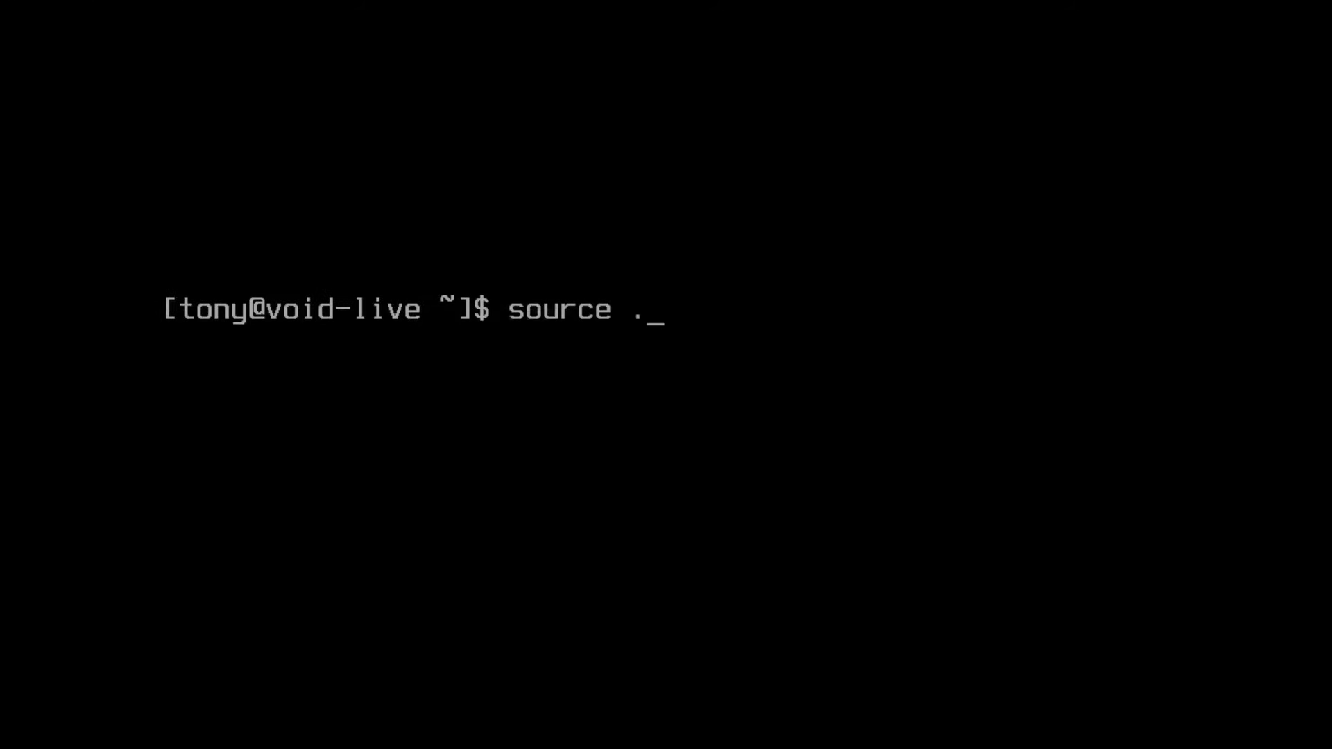
text(c)
Step: Reload .bashrc and run xi -Su to sync the repositories and update the system
key(Return)
text(clear)
key(Return)
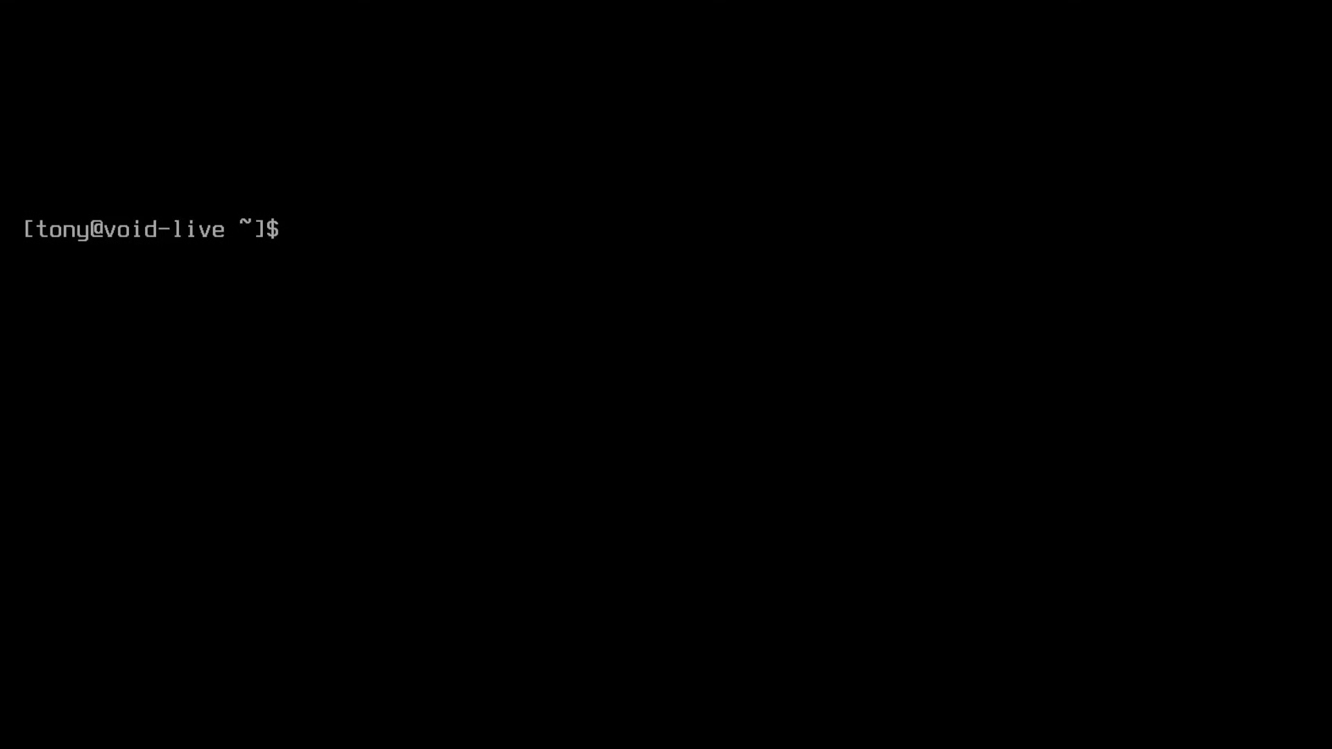
text(xi -Su)
key(Return)
text(clear)
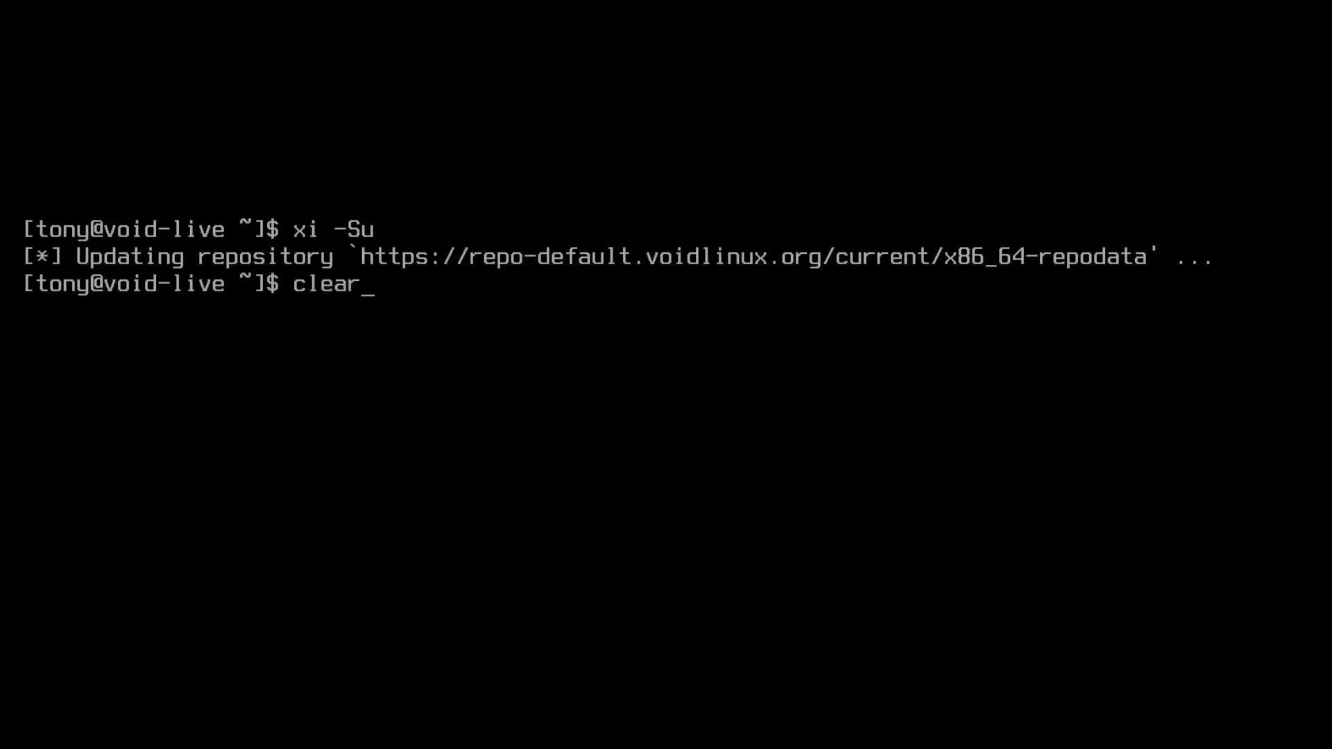
key(Return)
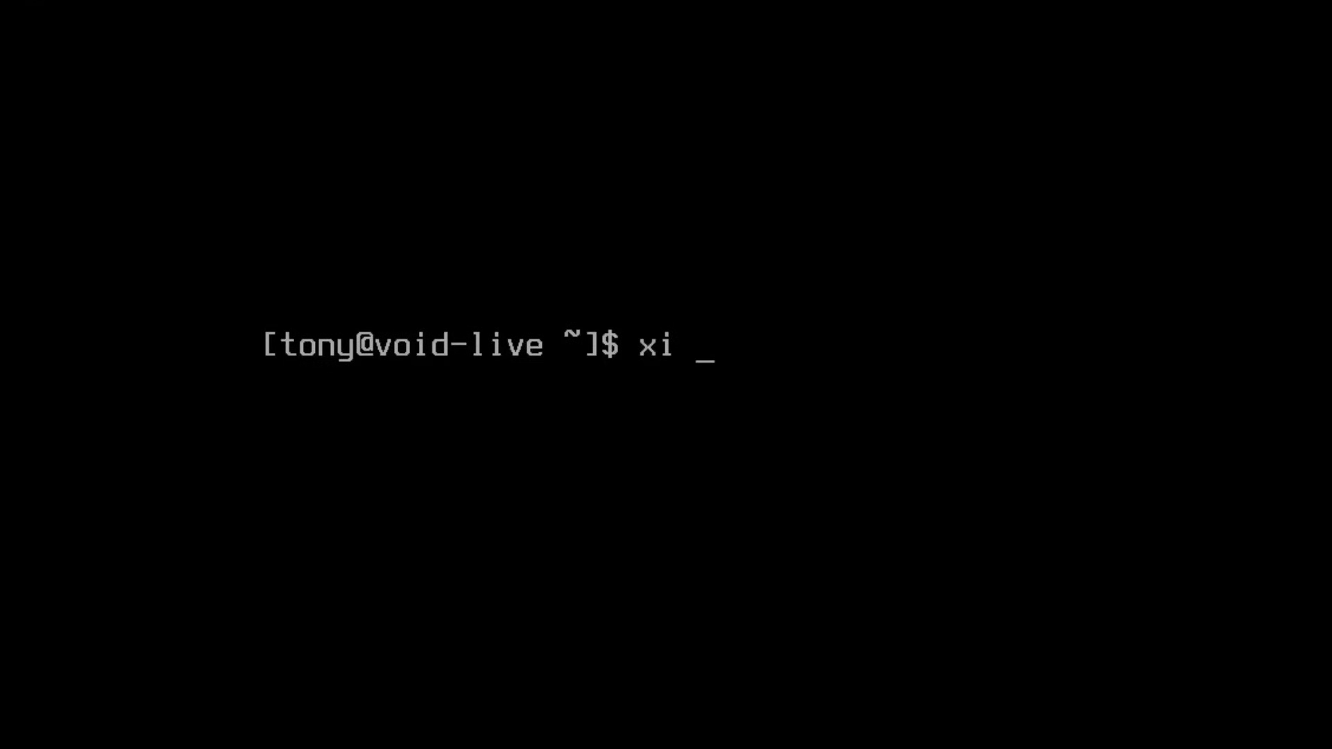
Step: Install xorg and xinit with xi, confirming with y, then clear the installation log
text(xorg )
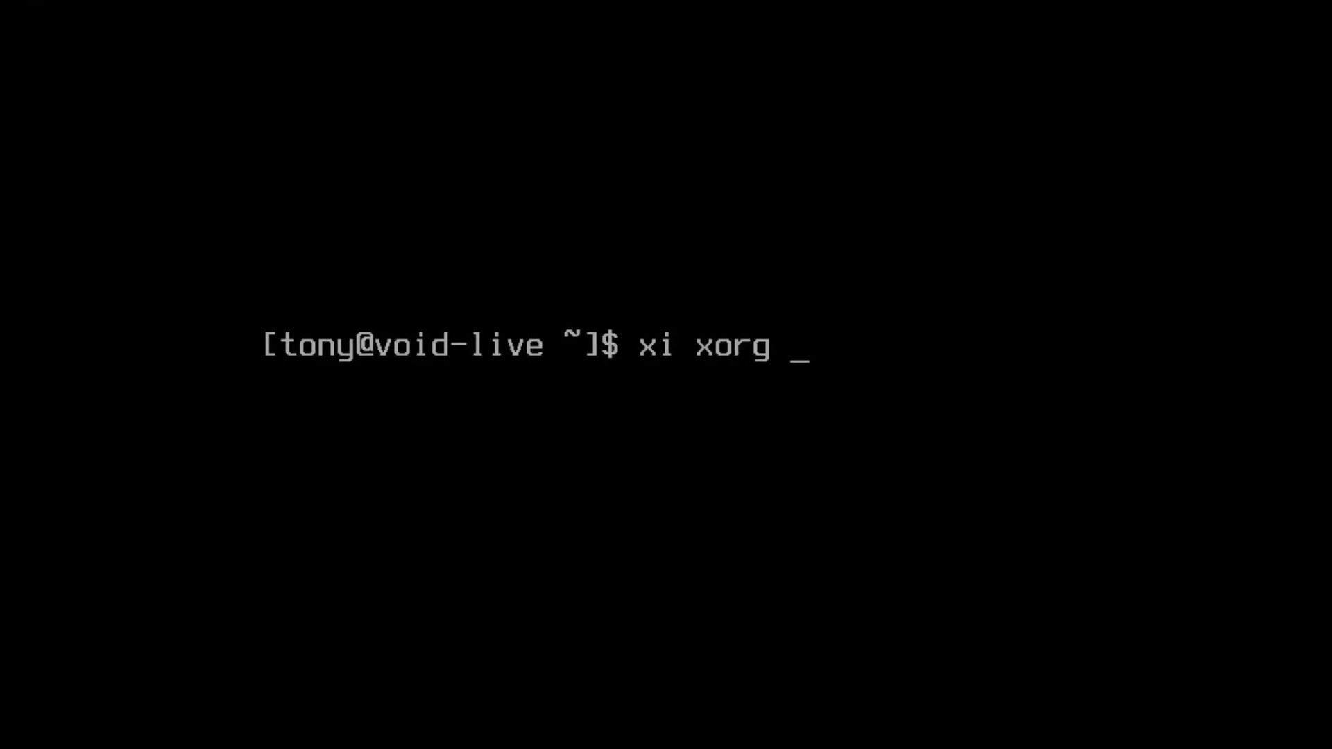
text(xinit)
key(Return)
text(y)
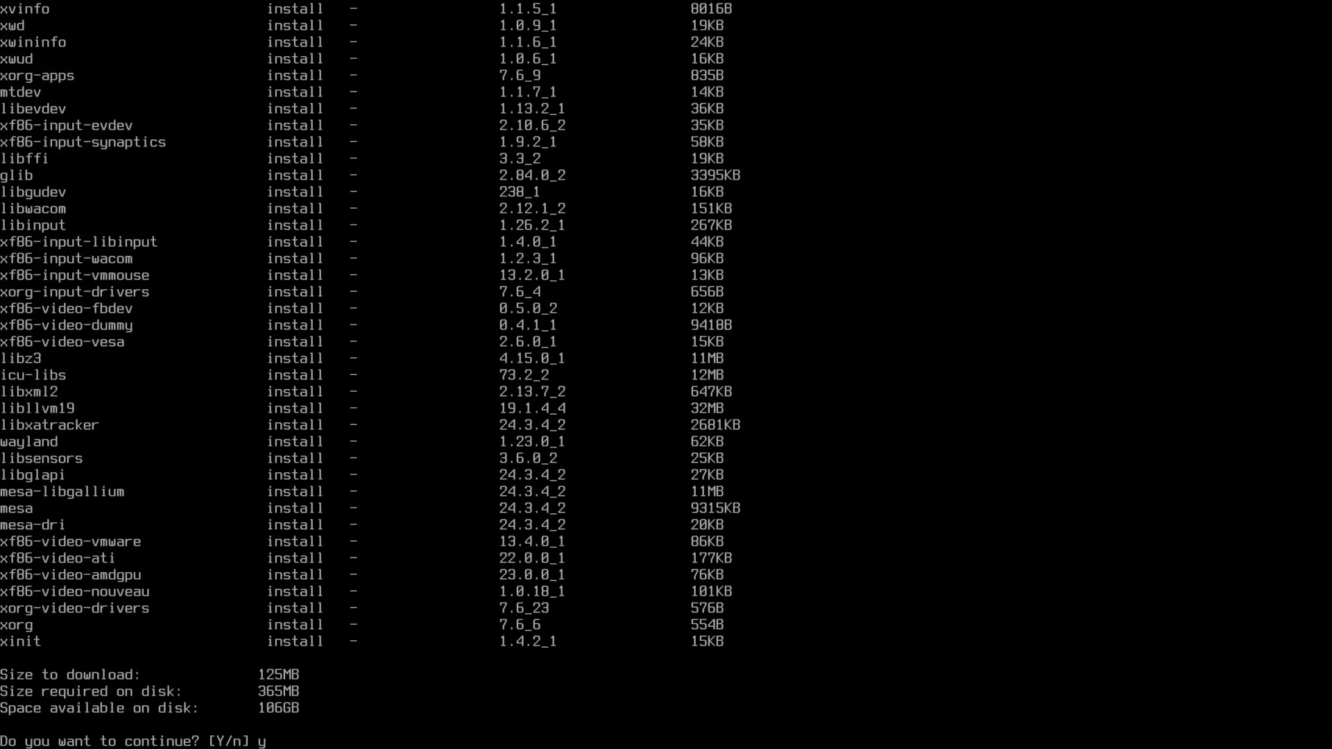
key(Return)
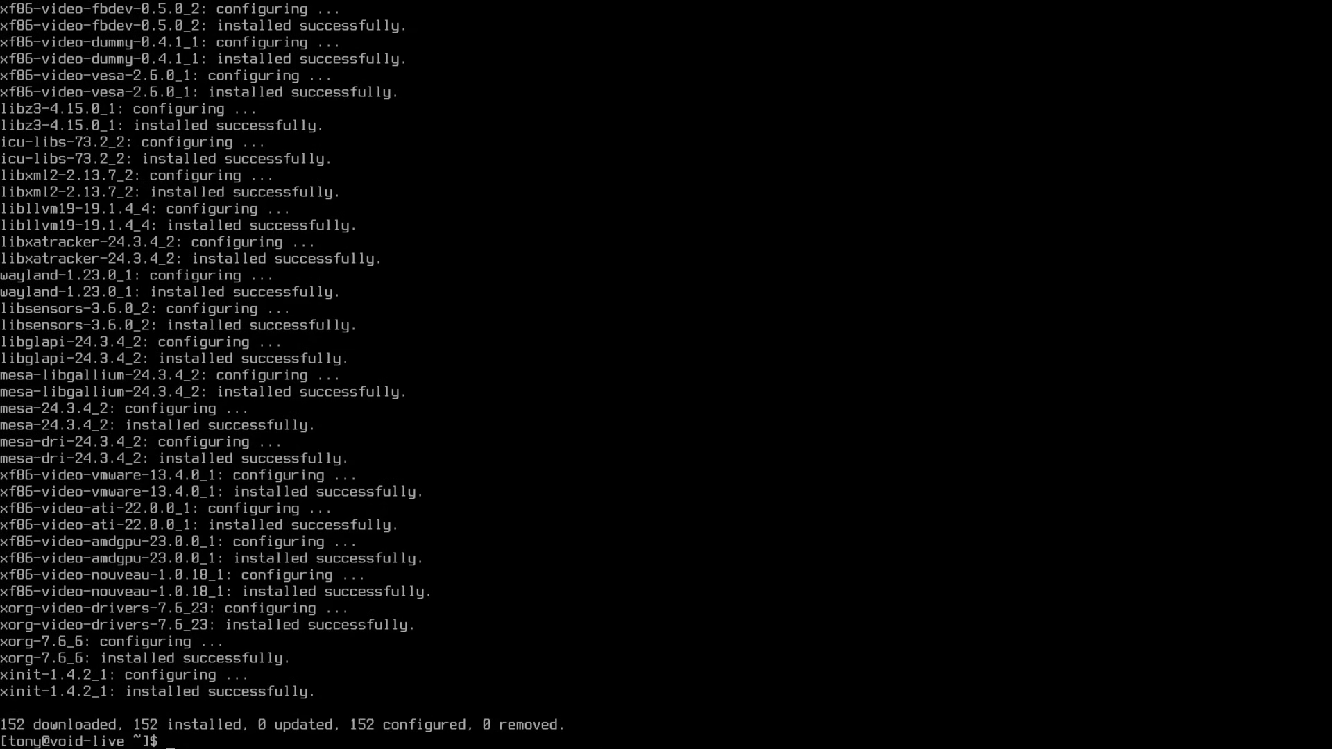
text(clear)
key(Return)
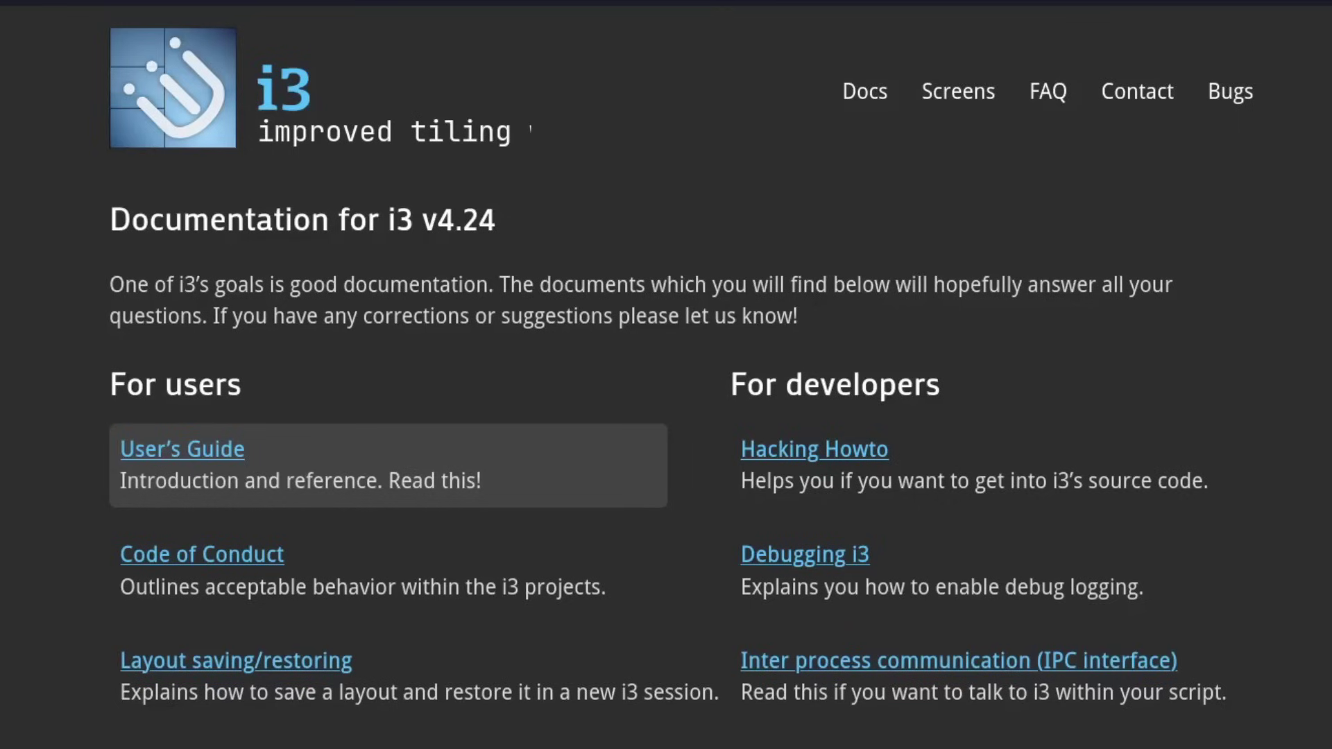
Step: Switch from the i3 docs to the Void Linux installation guide tab
key(ctrl+Tab)
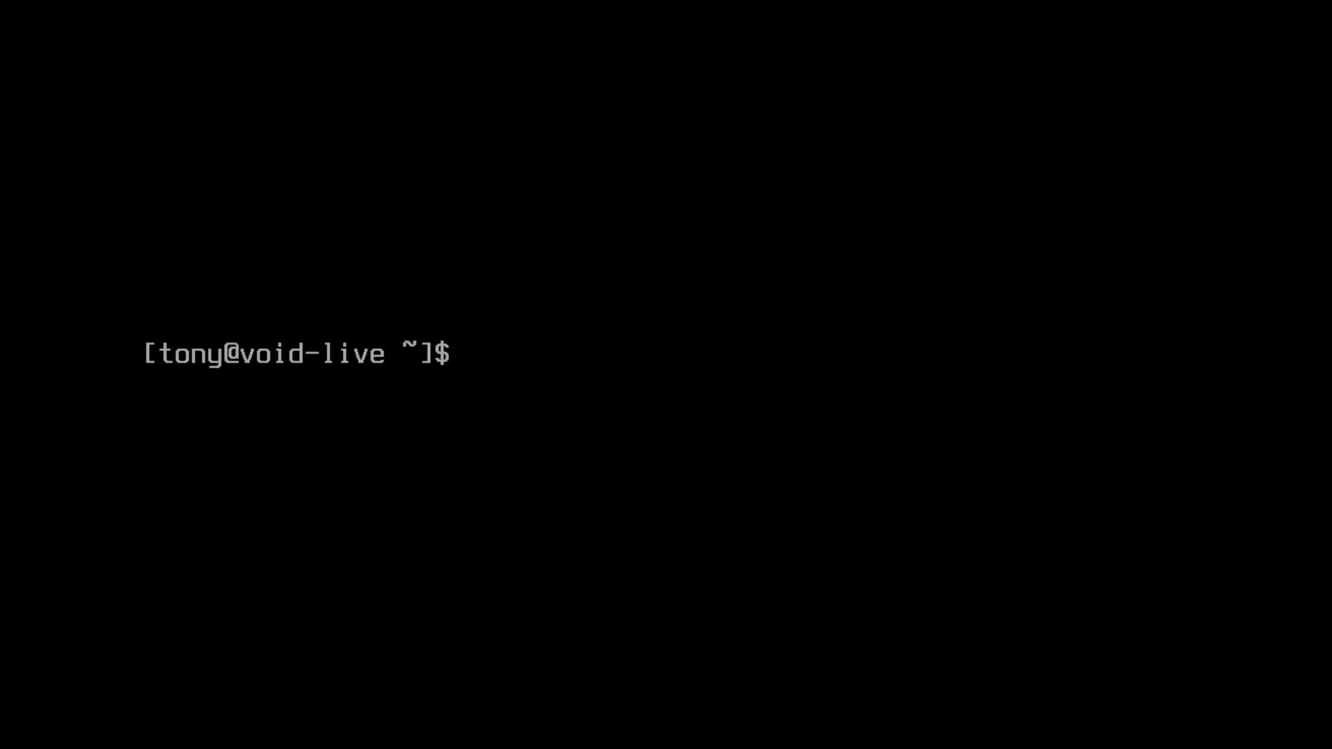
Step: Install i3, i3status, alacritty, firefox and neofetch with xi, then clear the console
text(xi i3 i3status )
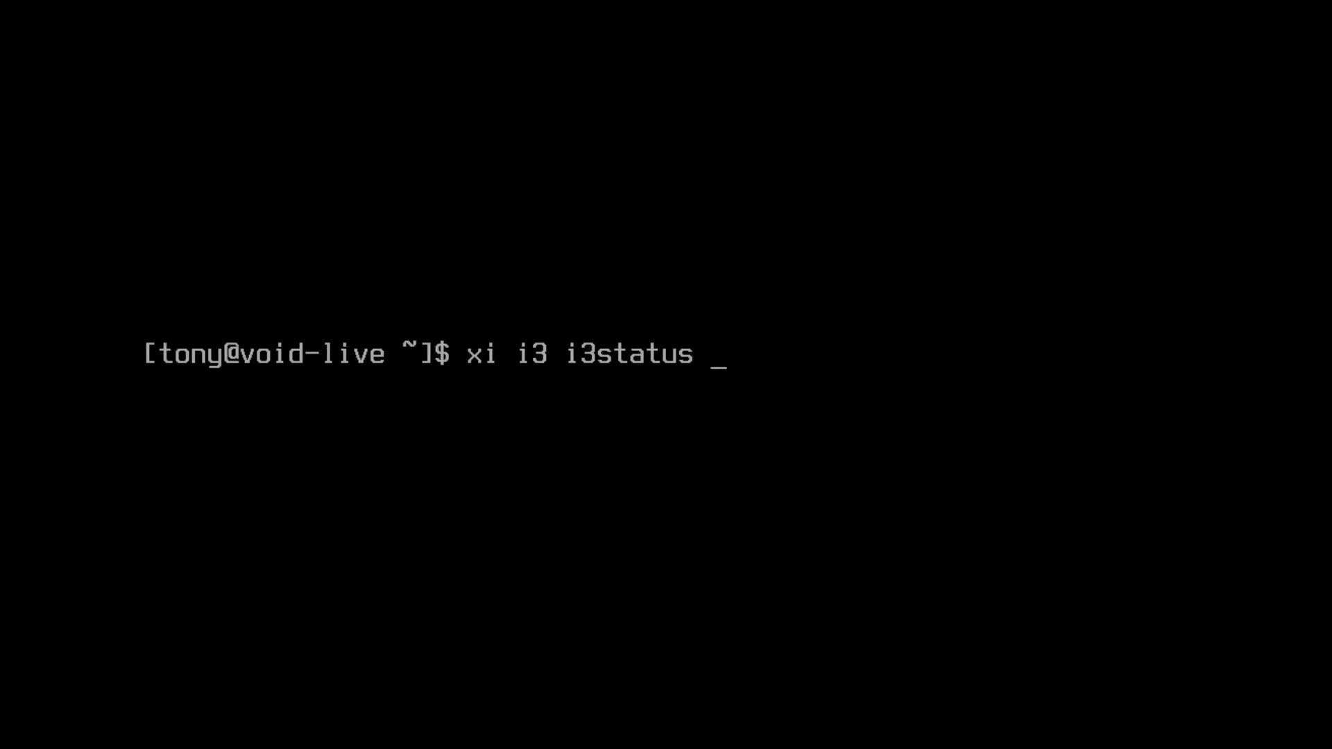
text(alacr)
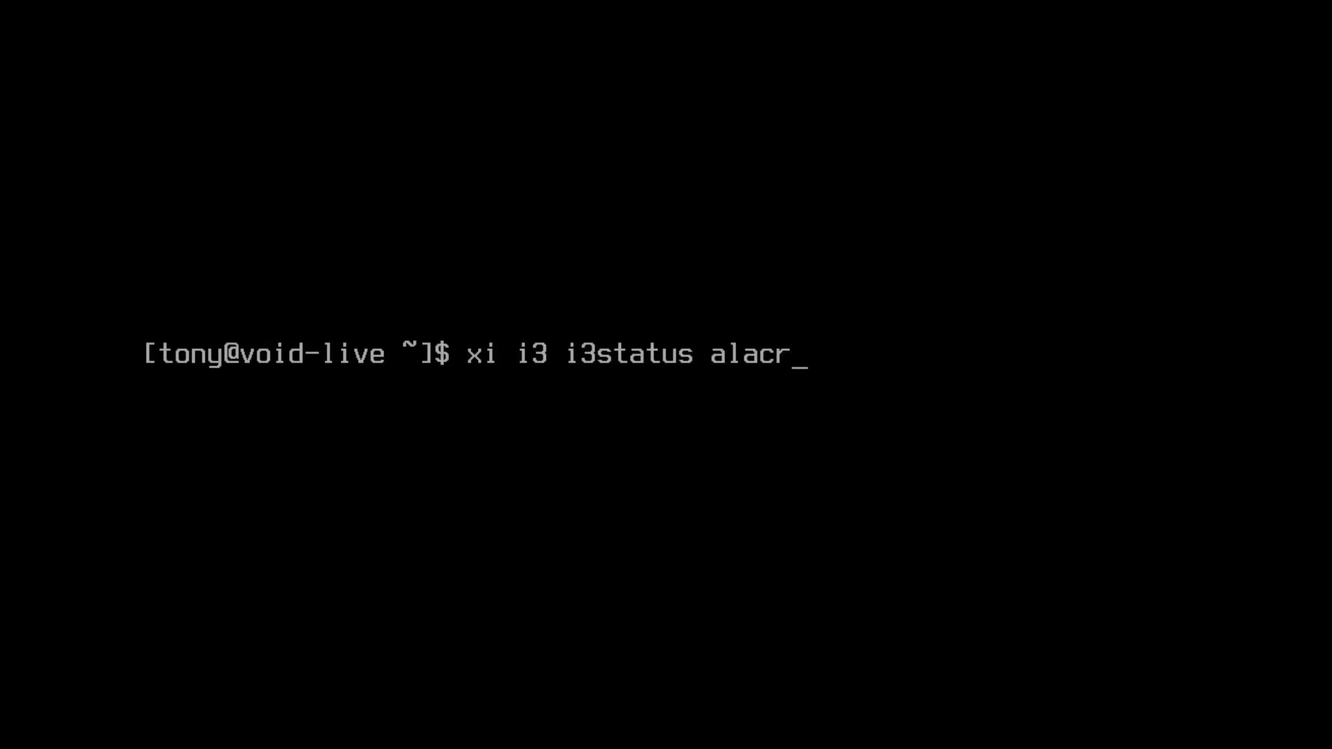
text(itty firefox)
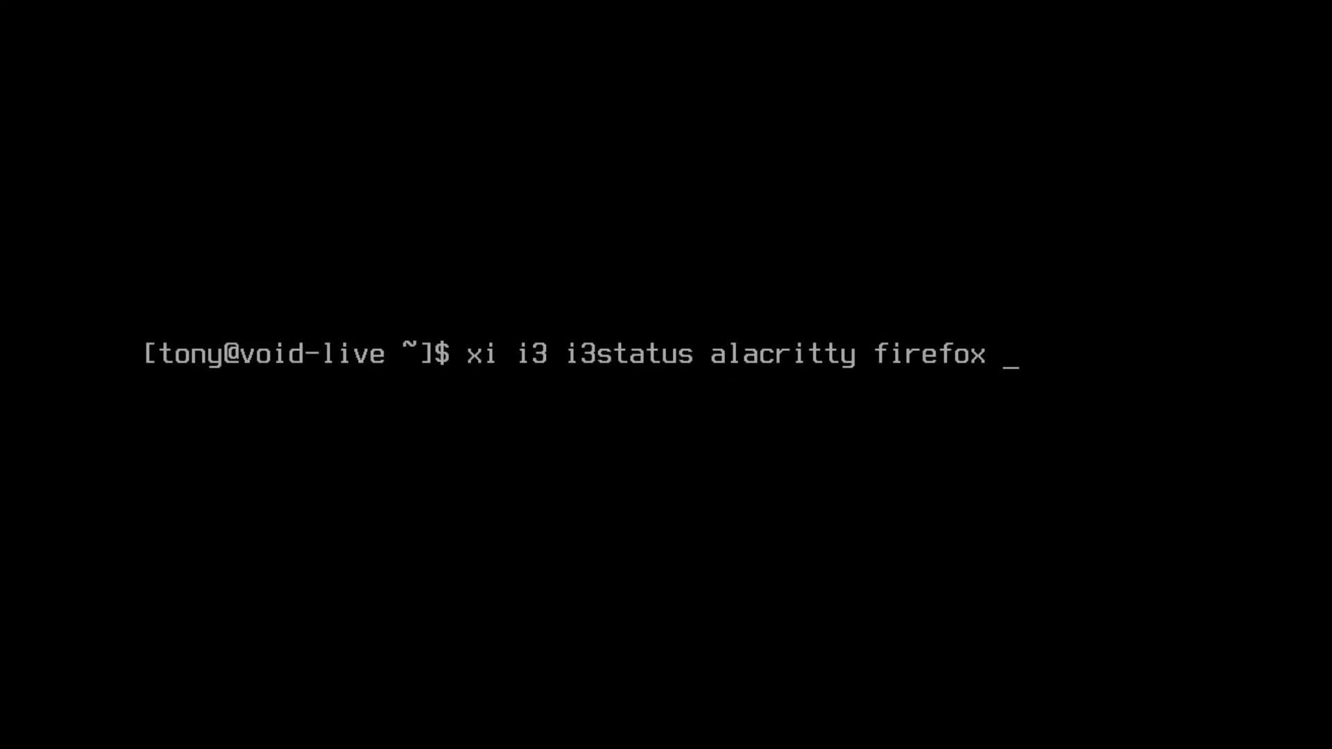
text( neofetch)
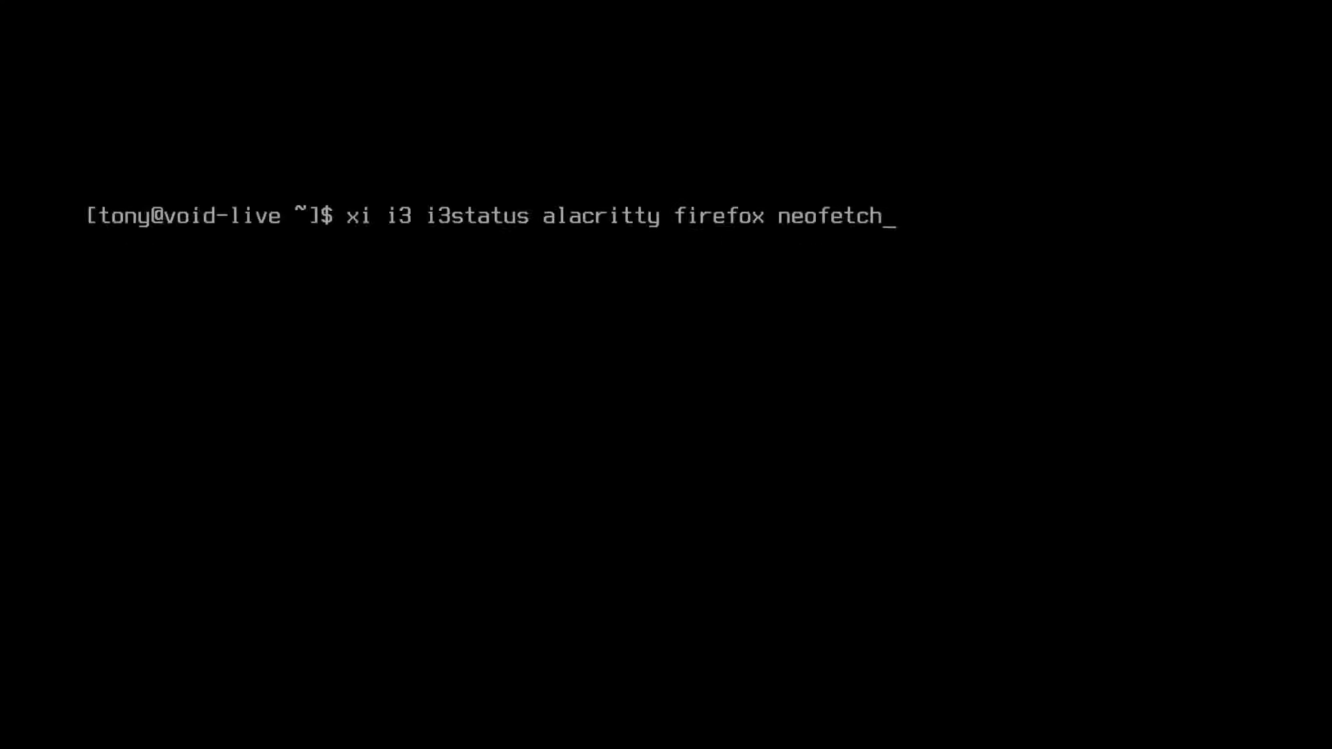
key(Return)
key(Return)
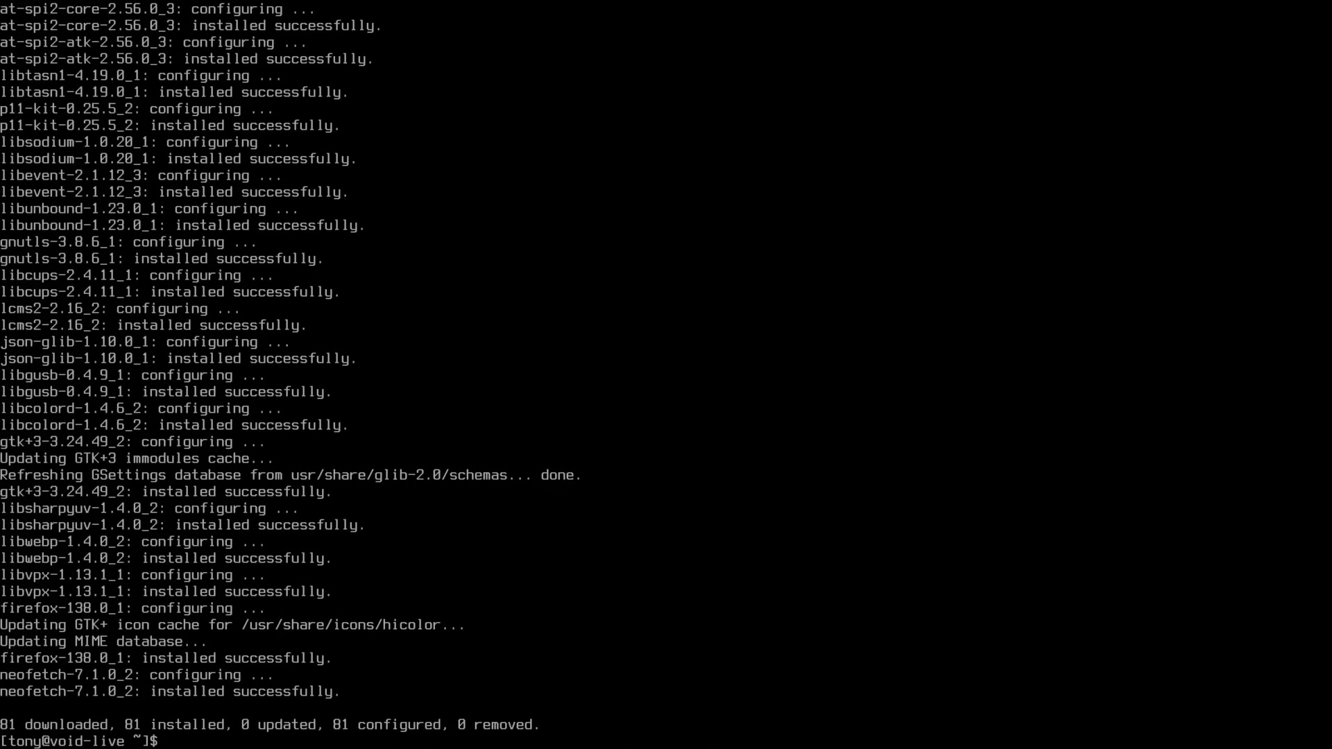
text(clear)
key(Return)
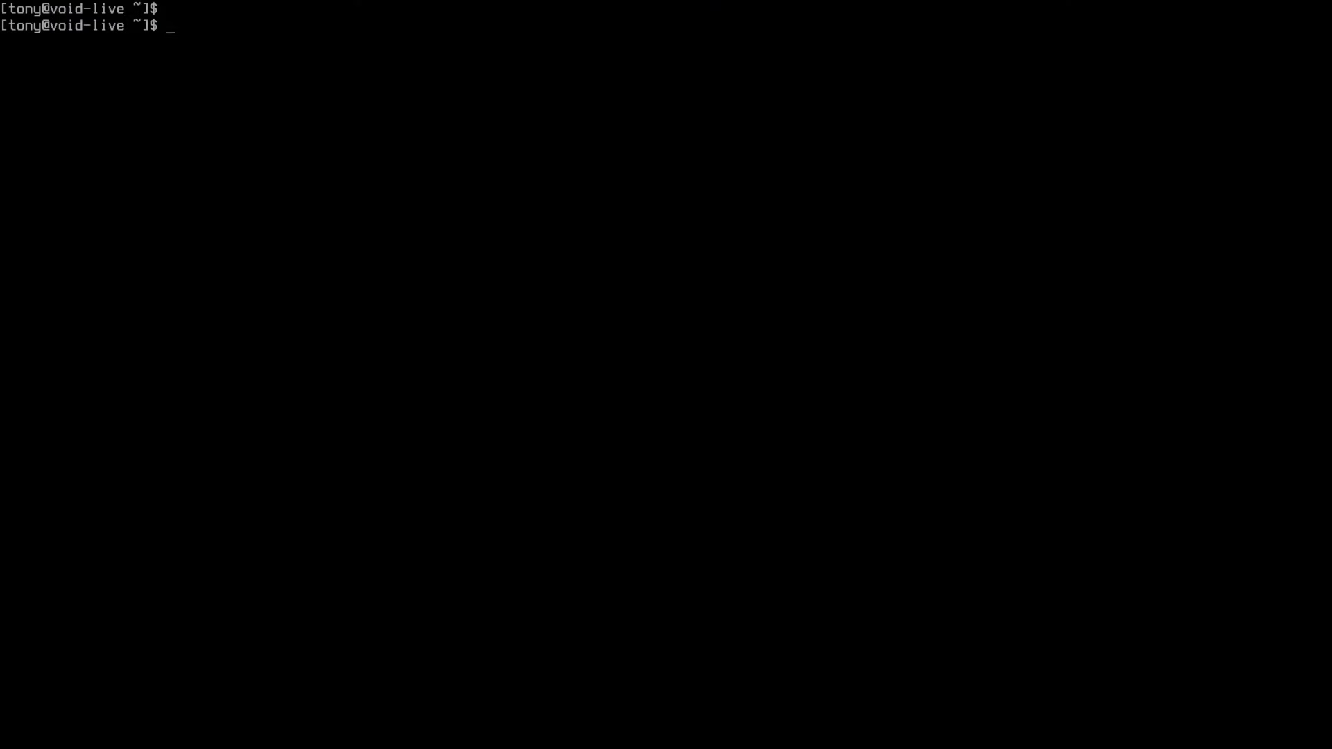
Step: Exit to the chroot root shell and verify dhcpcd is already installed with xbps-install dhcpcd
text(exit)
key(Return)
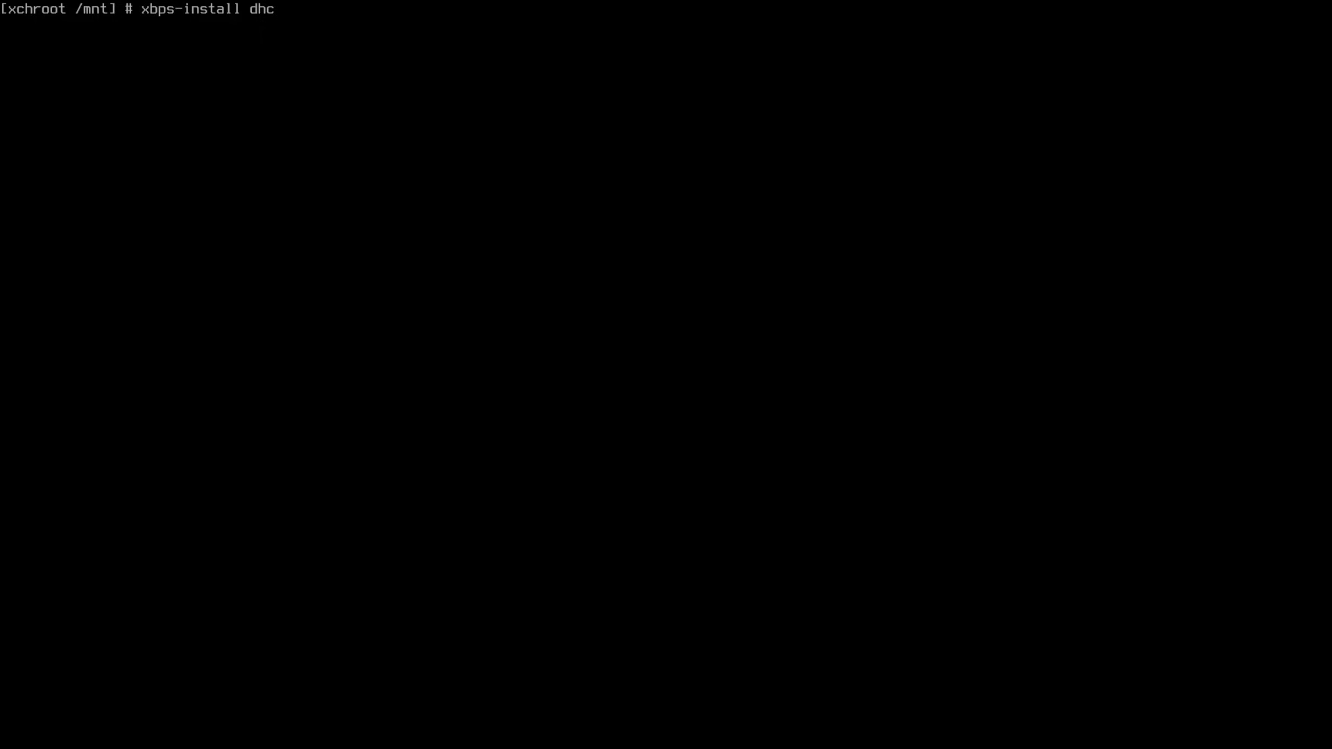
text(pcd)
key(Return)
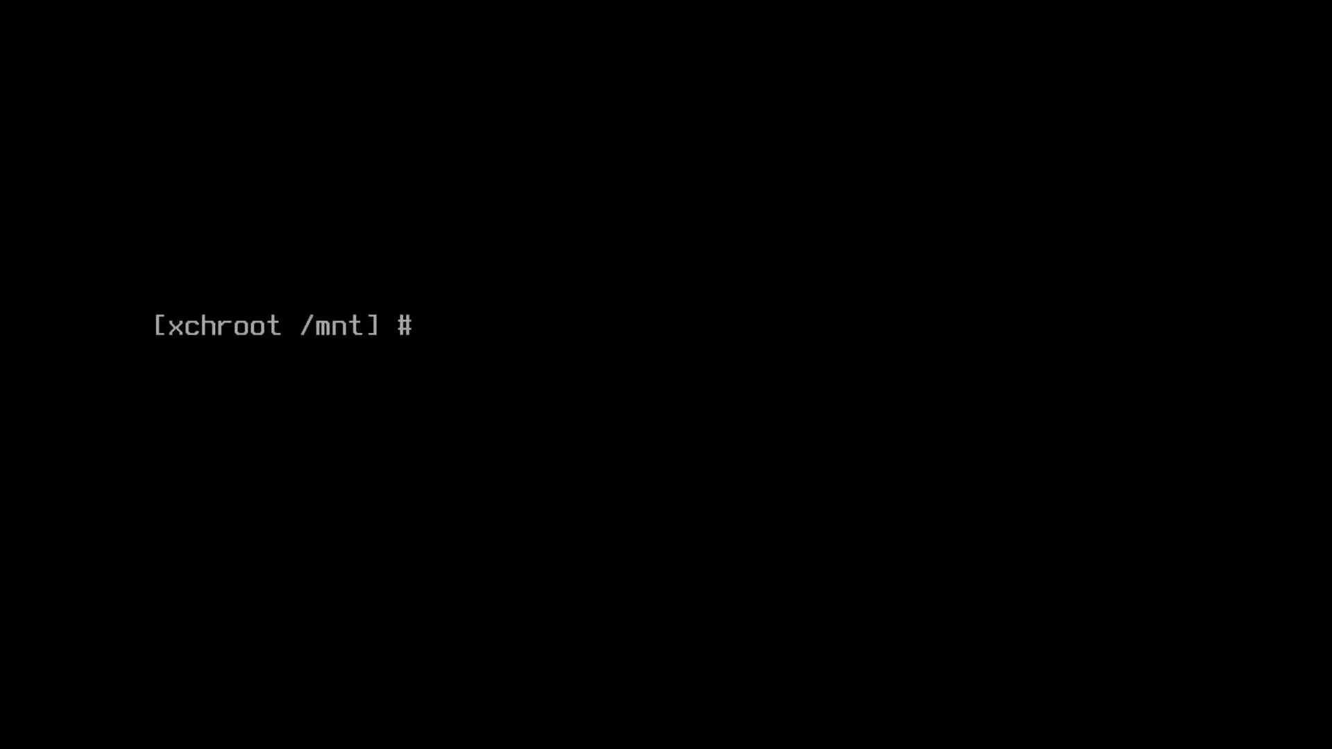
Step: Symlink /etc/sv/dhcpcd into /etc/runit/runsvdir/default to enable dhcpcd at boot
text(systemctl enable service_name)
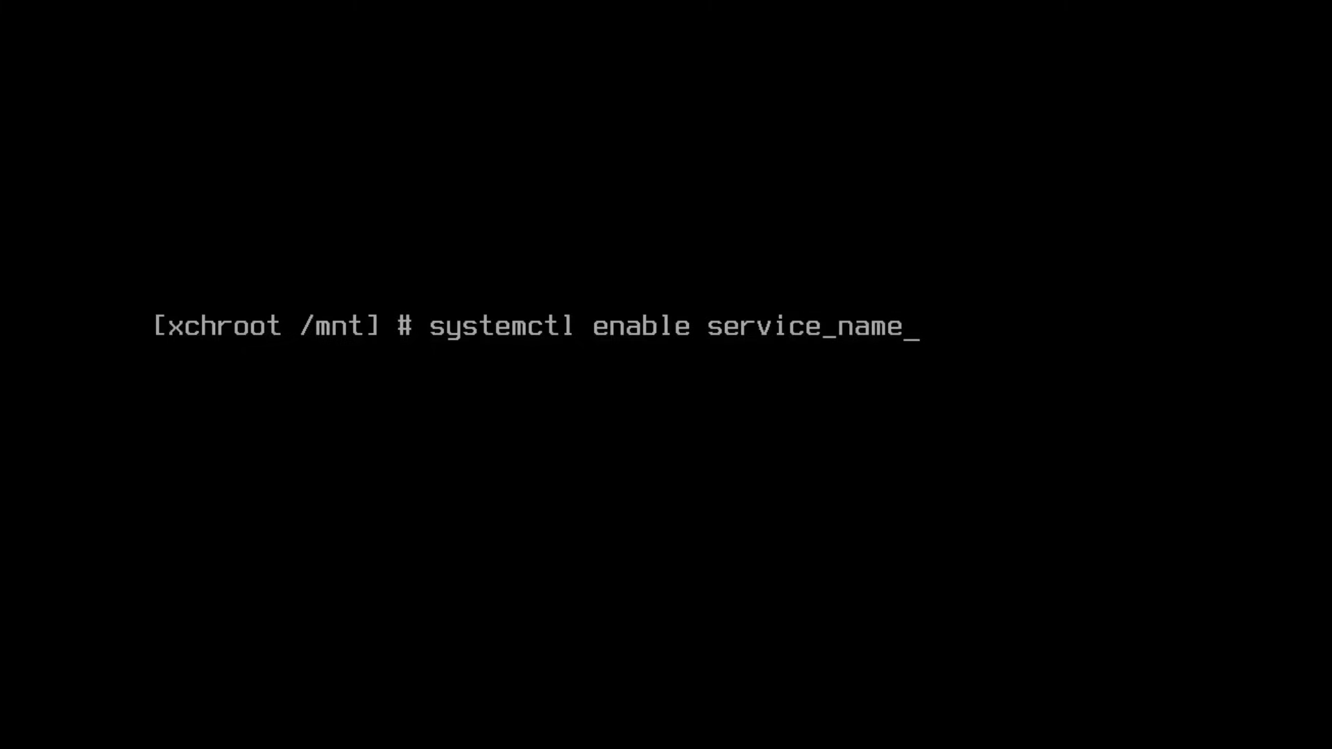
key(ctrl+u)
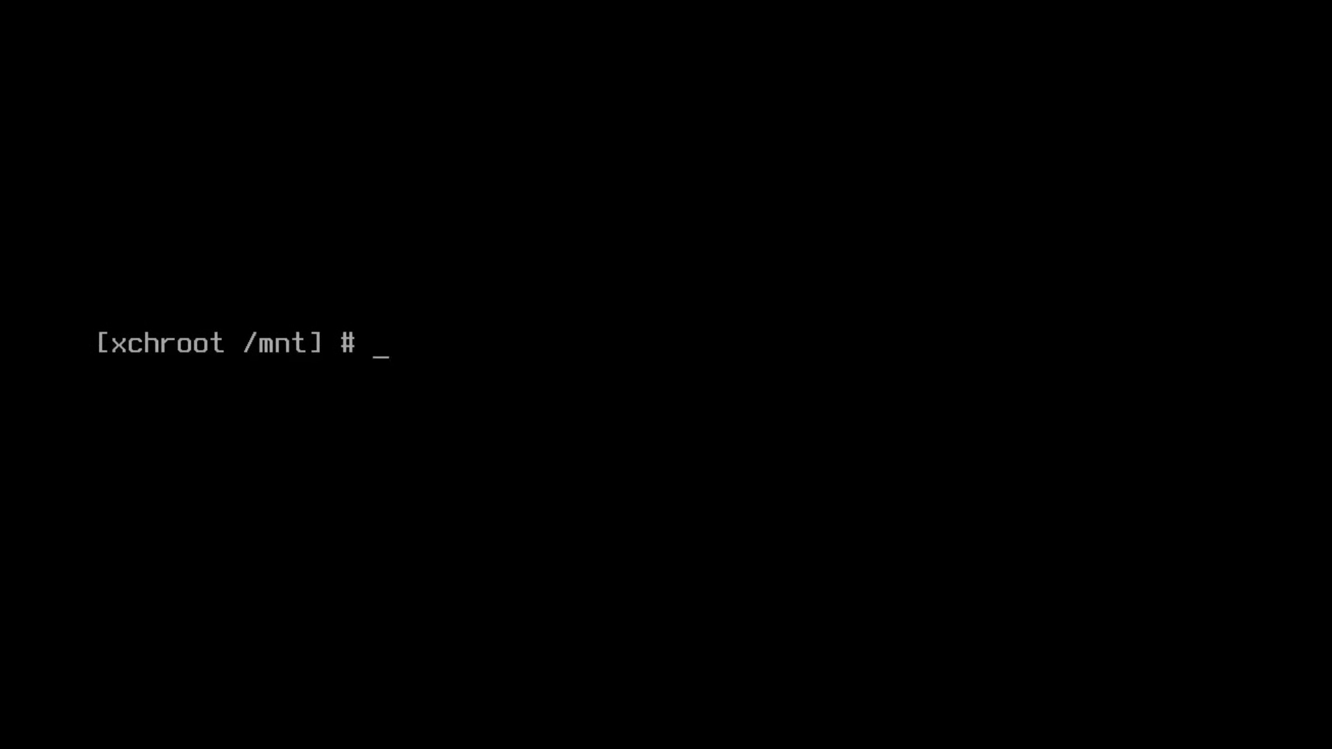
text(ln -s /etc/sv)
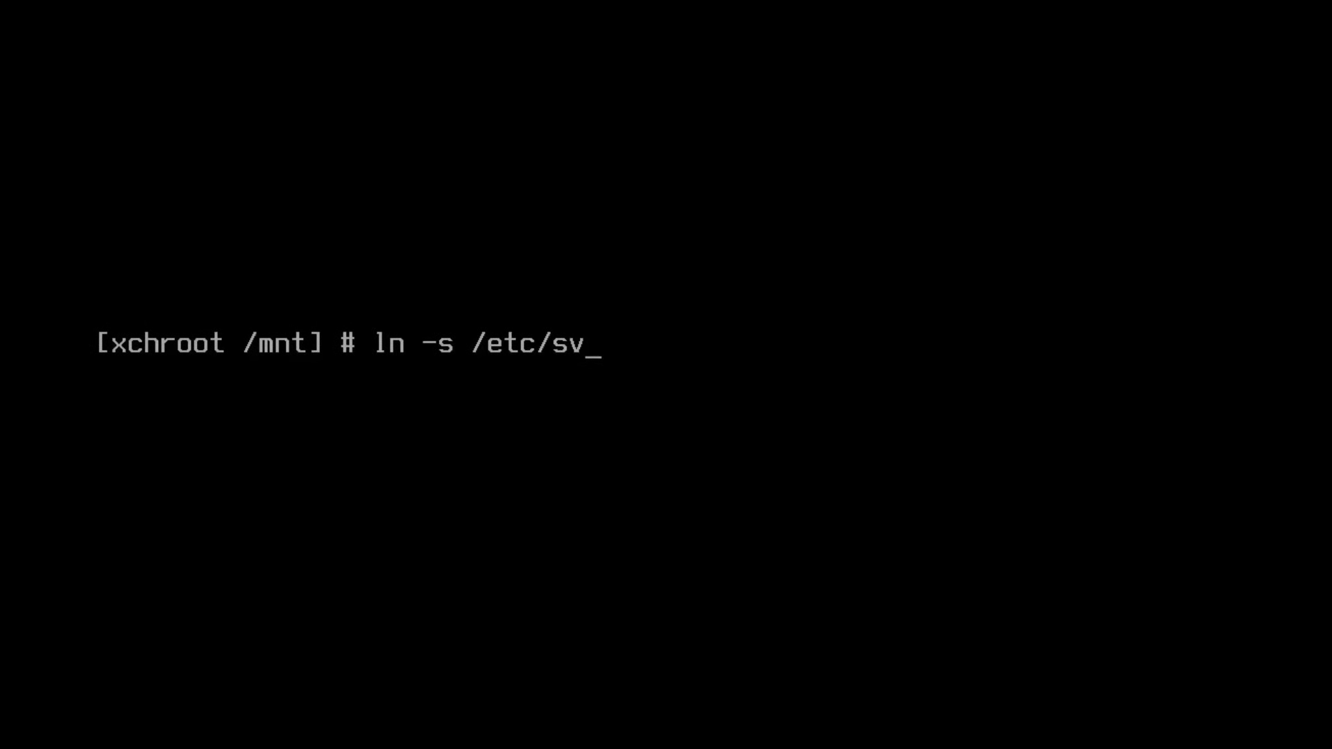
text(/dhcpcd )
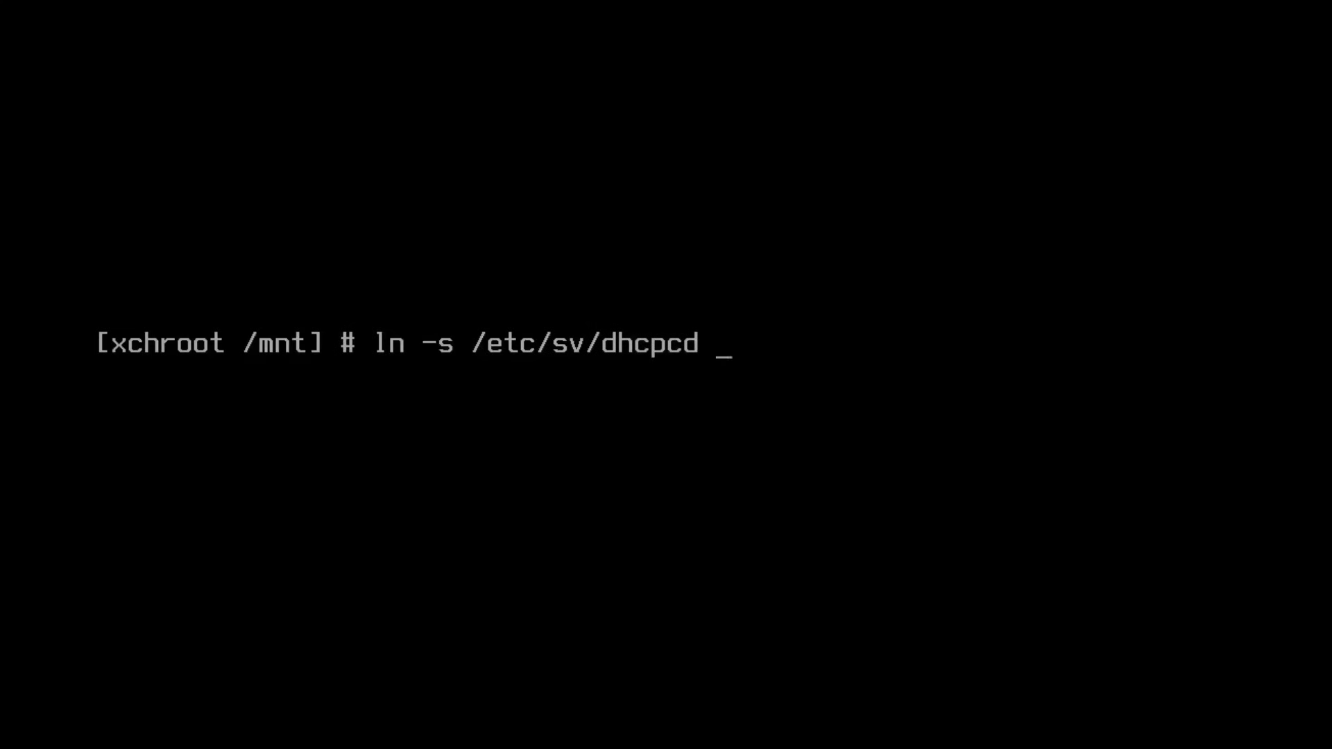
text(/etc/runit/runsvdir)
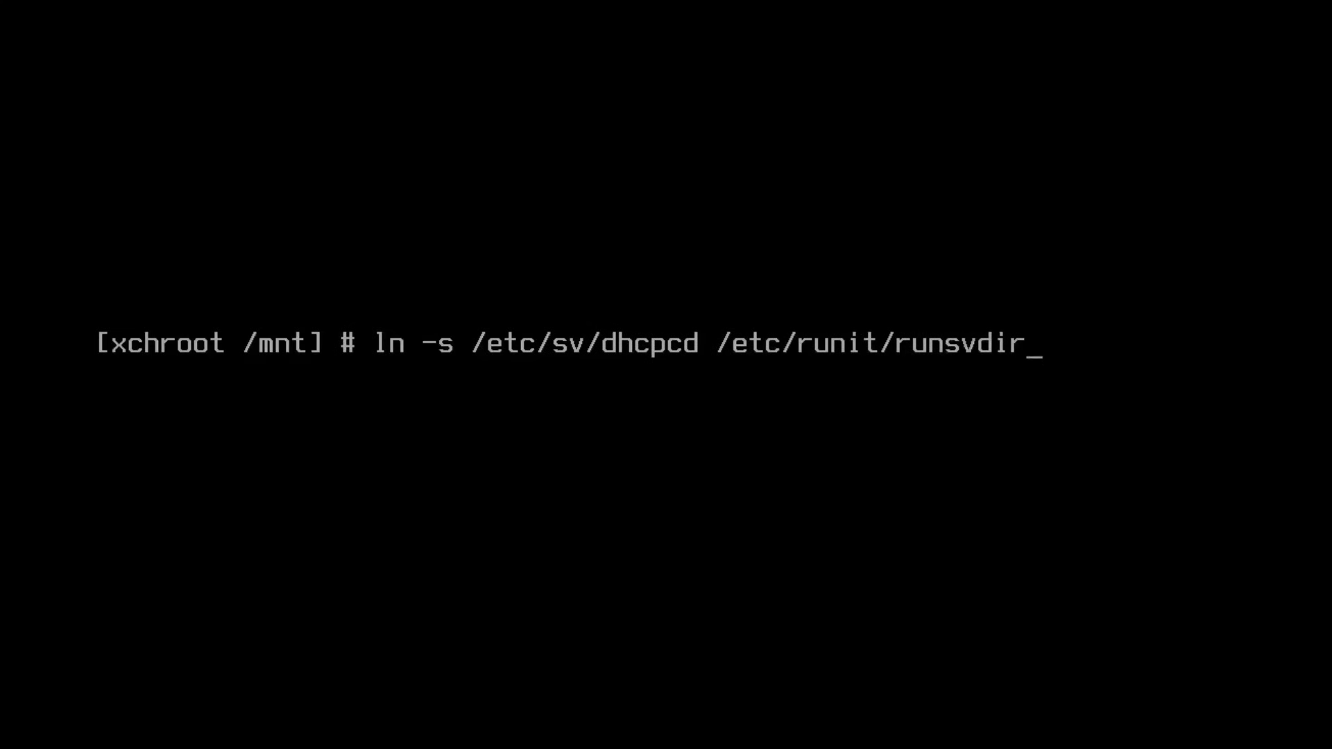
text(/default/dhcpcd)
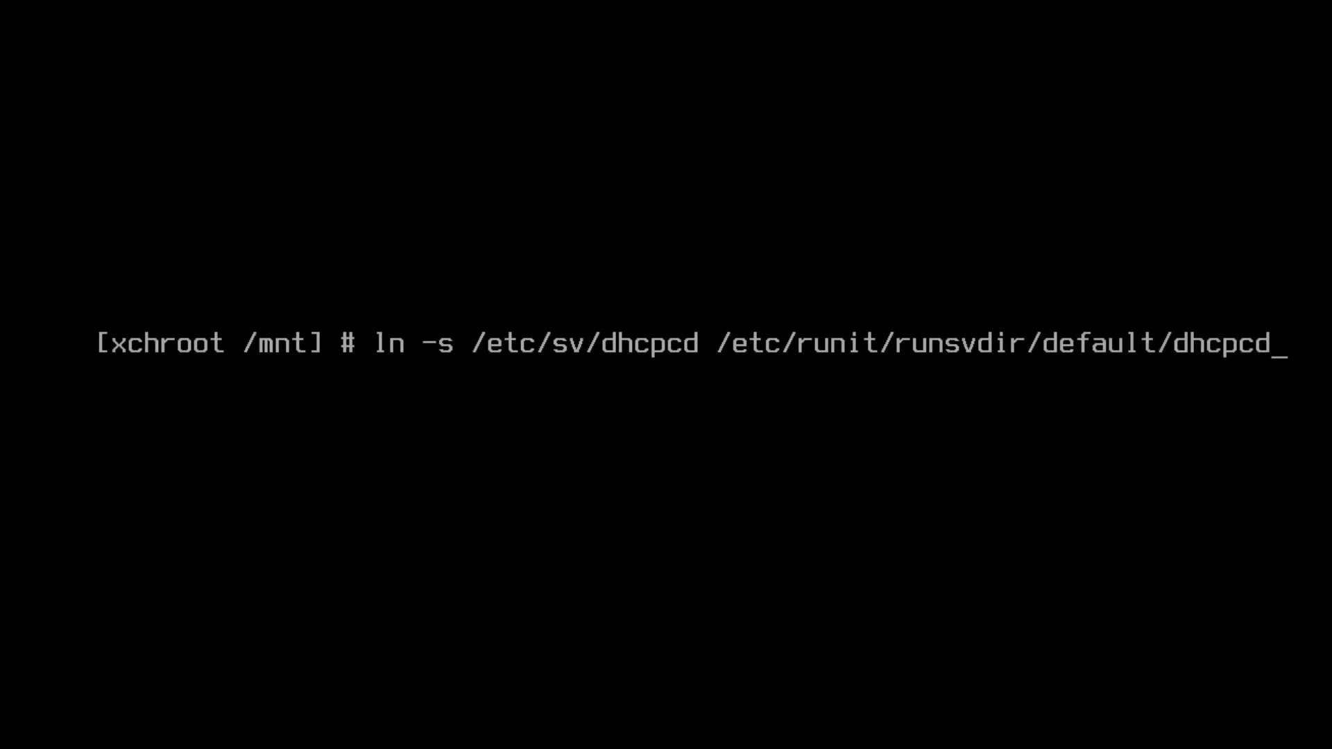
key(Return)
Step: List /etc/runit/runsvdir/default to confirm dhcpcd is enabled, then clear the screen
text(ls -la /etc/)
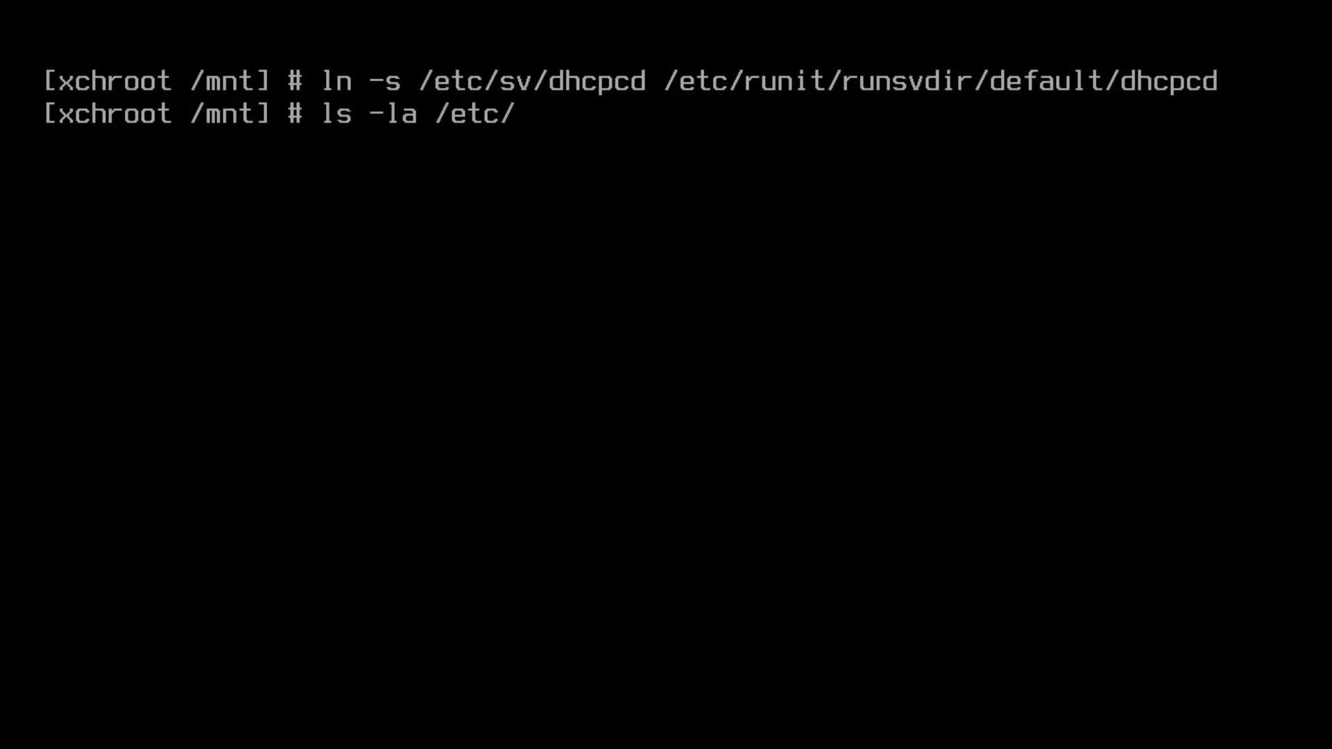
text(runit/runsvdir/default)
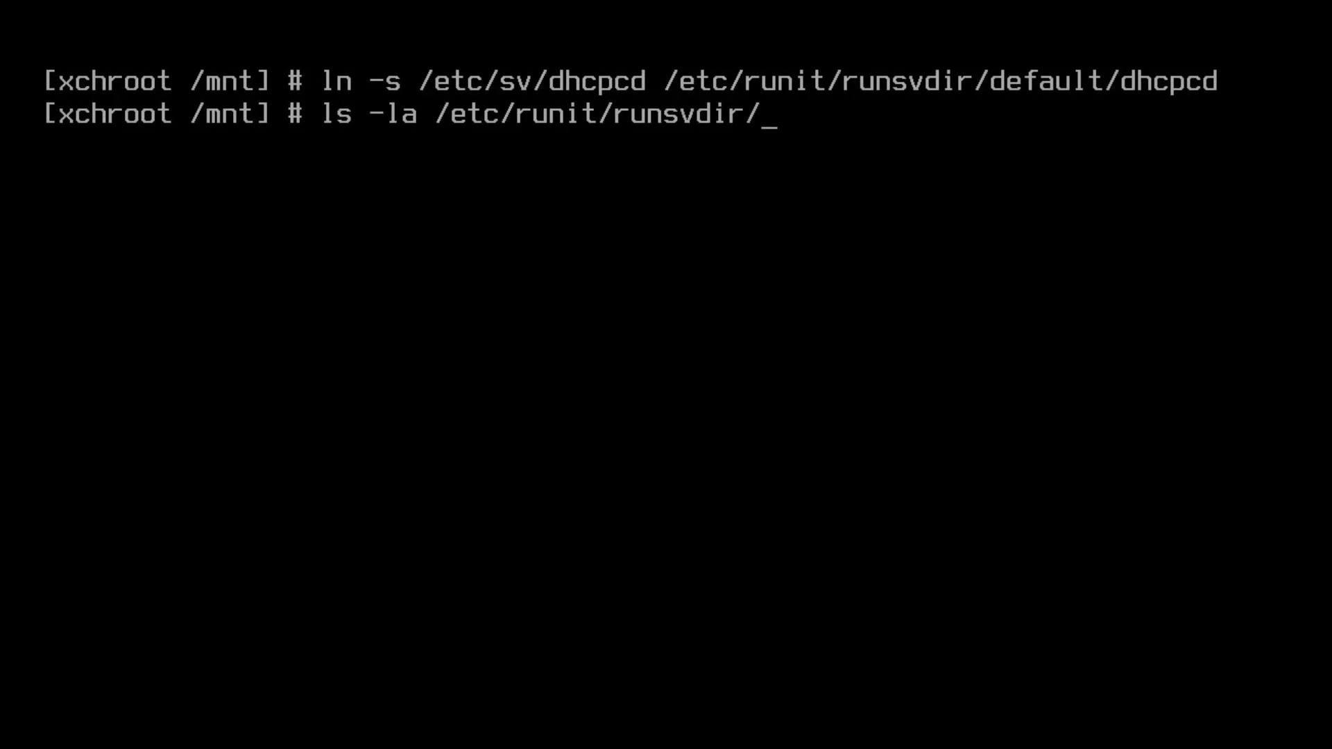
key(Return)
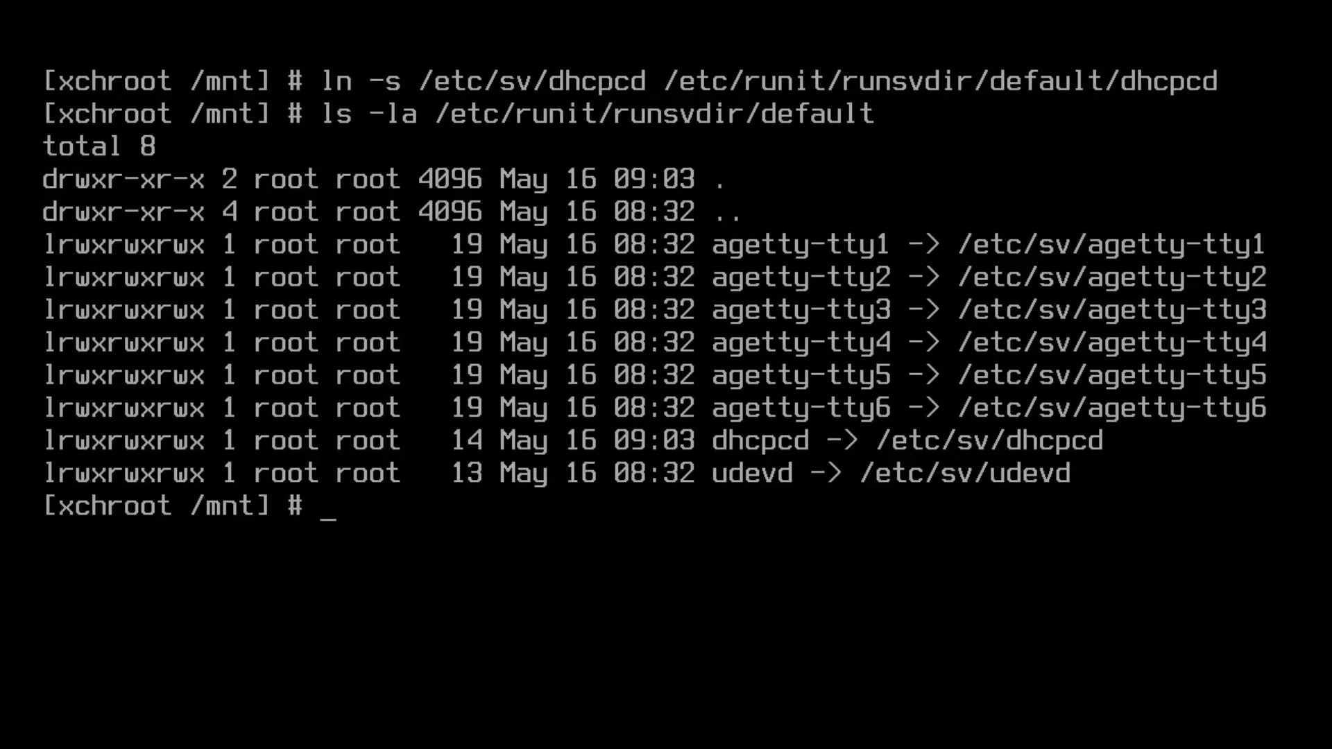
key(ctrl+l)
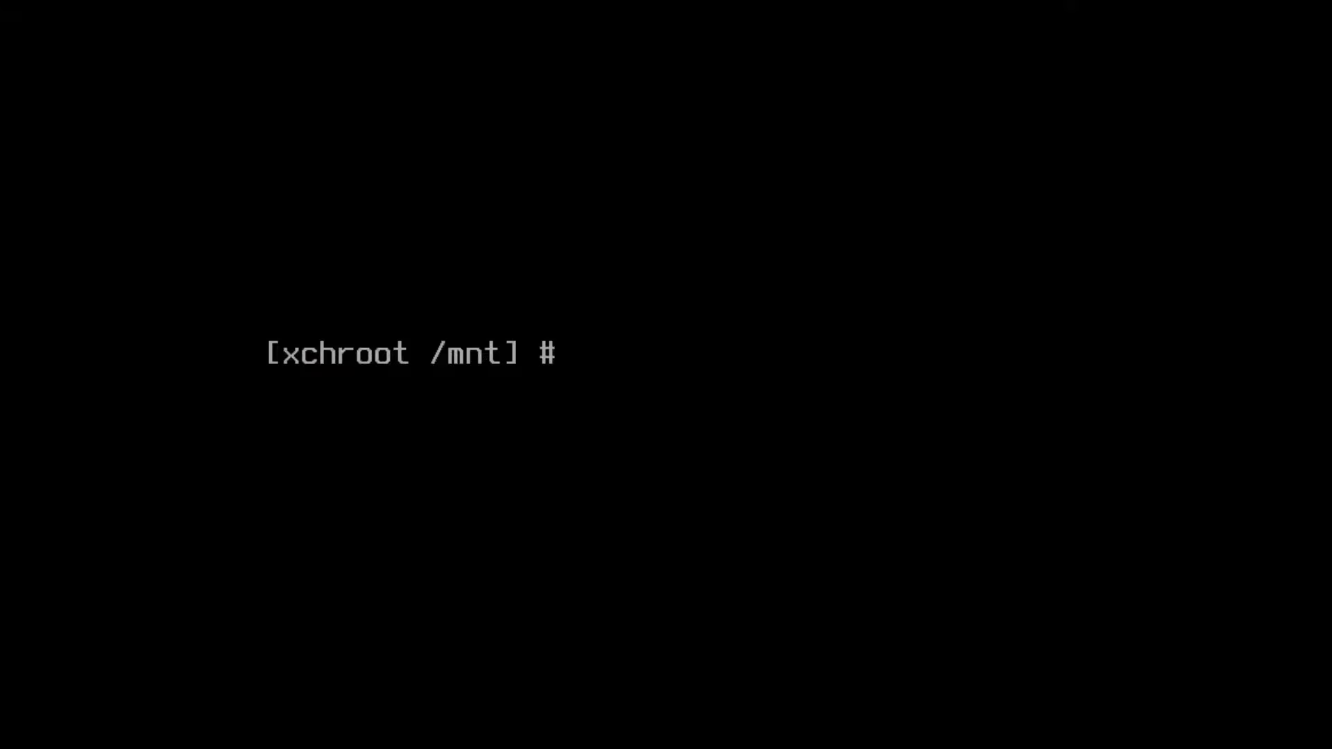
Step: Force-reconfigure all installed packages with xbps-reconfigure -fa
text(xbps-reconfigure -fa)
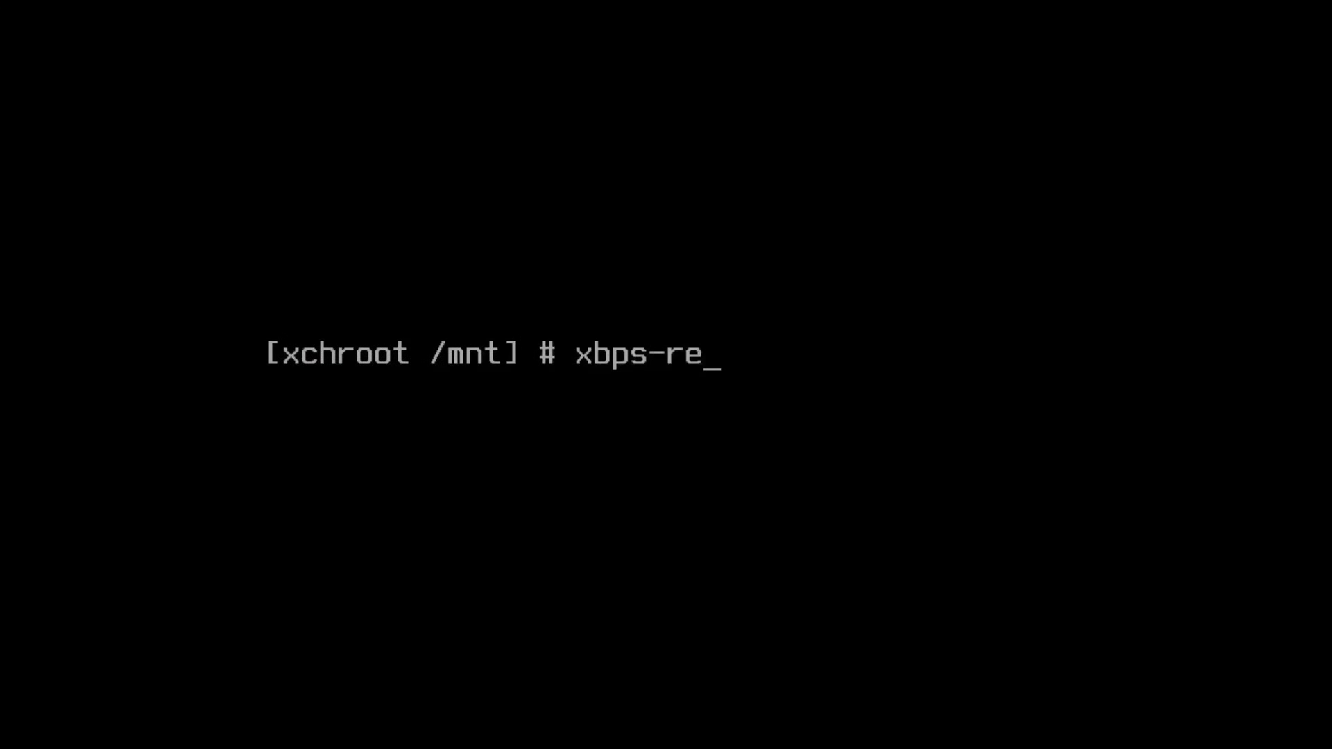
key(Return)
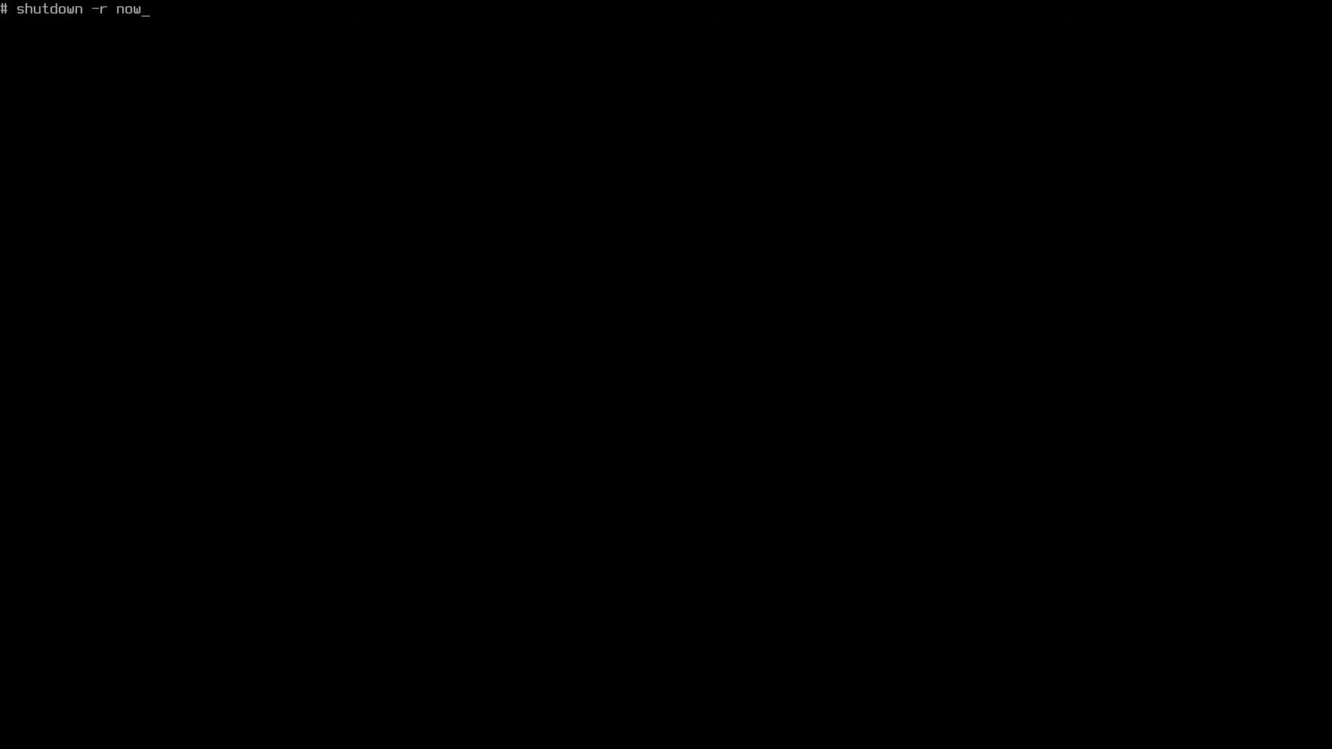
Step: Reboot into the installed system, log in as the regular user, and clear the screen
key(Return)
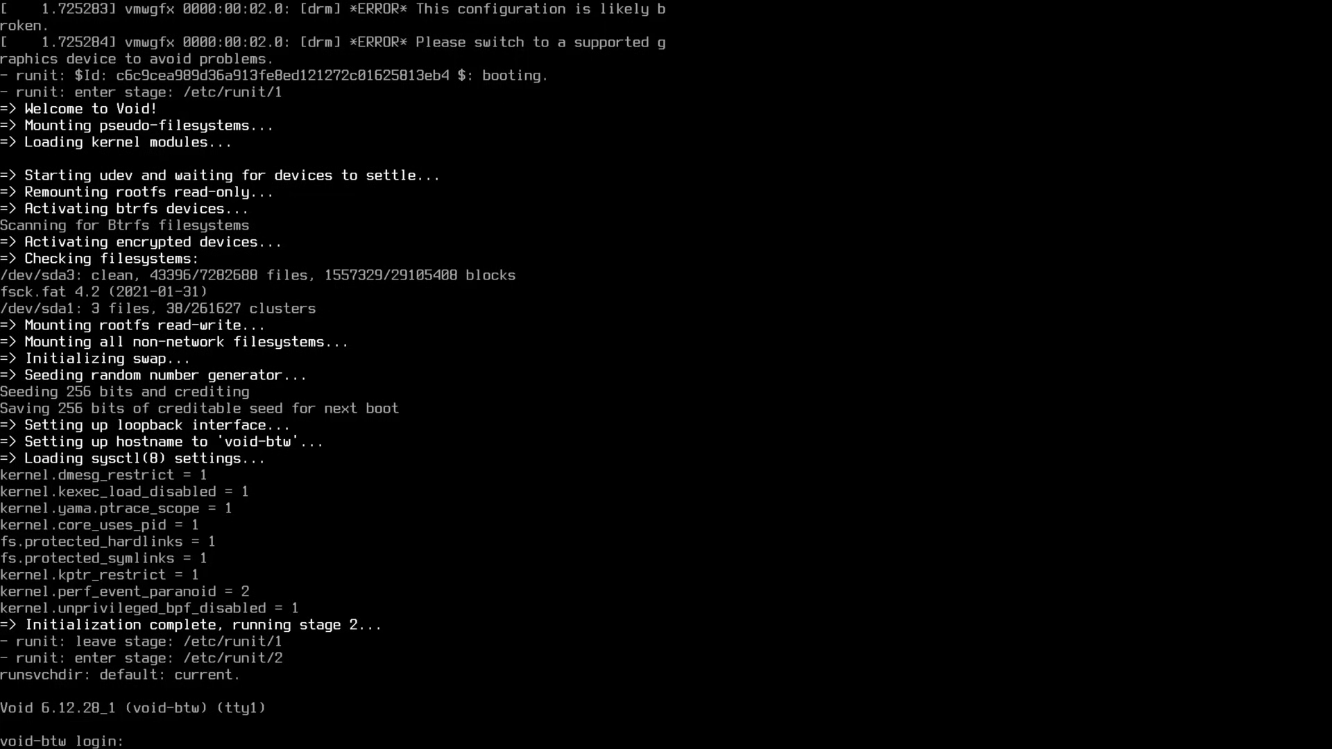
text(tony)
key(Return)
key(Return)
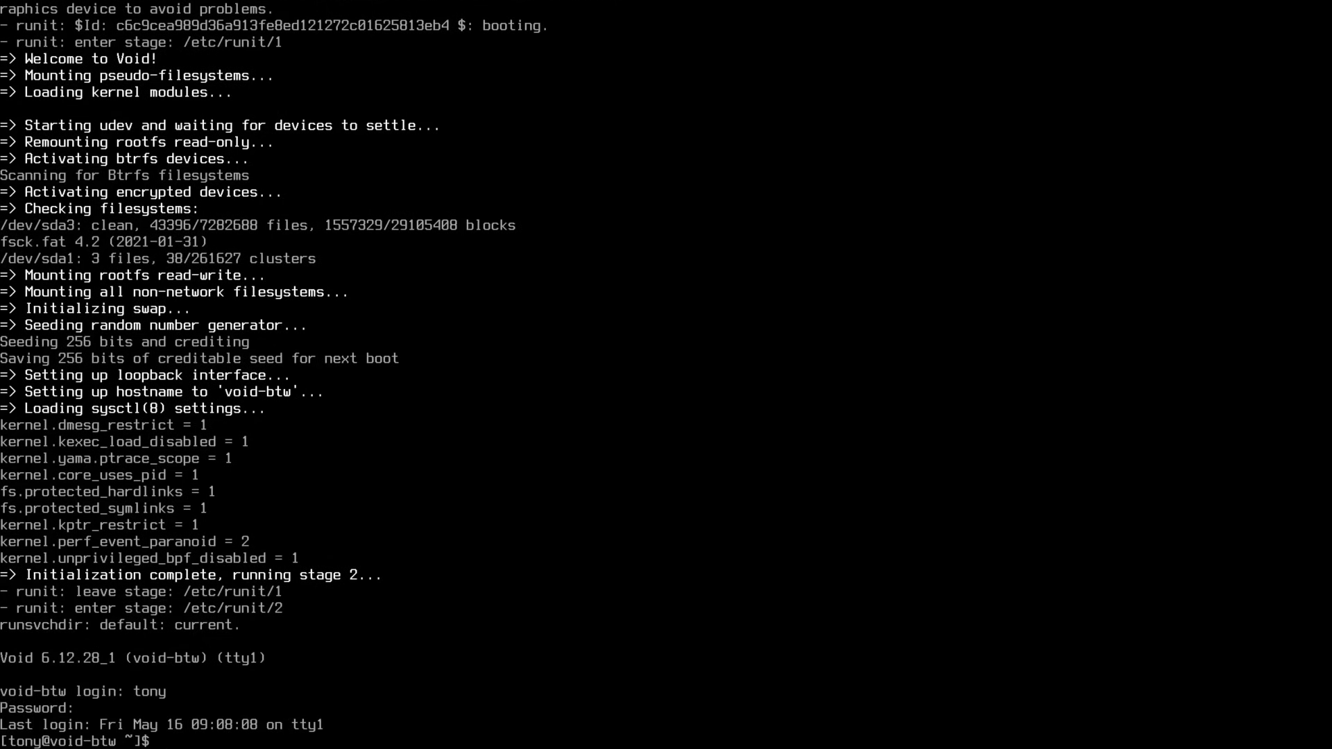
text(clear)
key(Return)
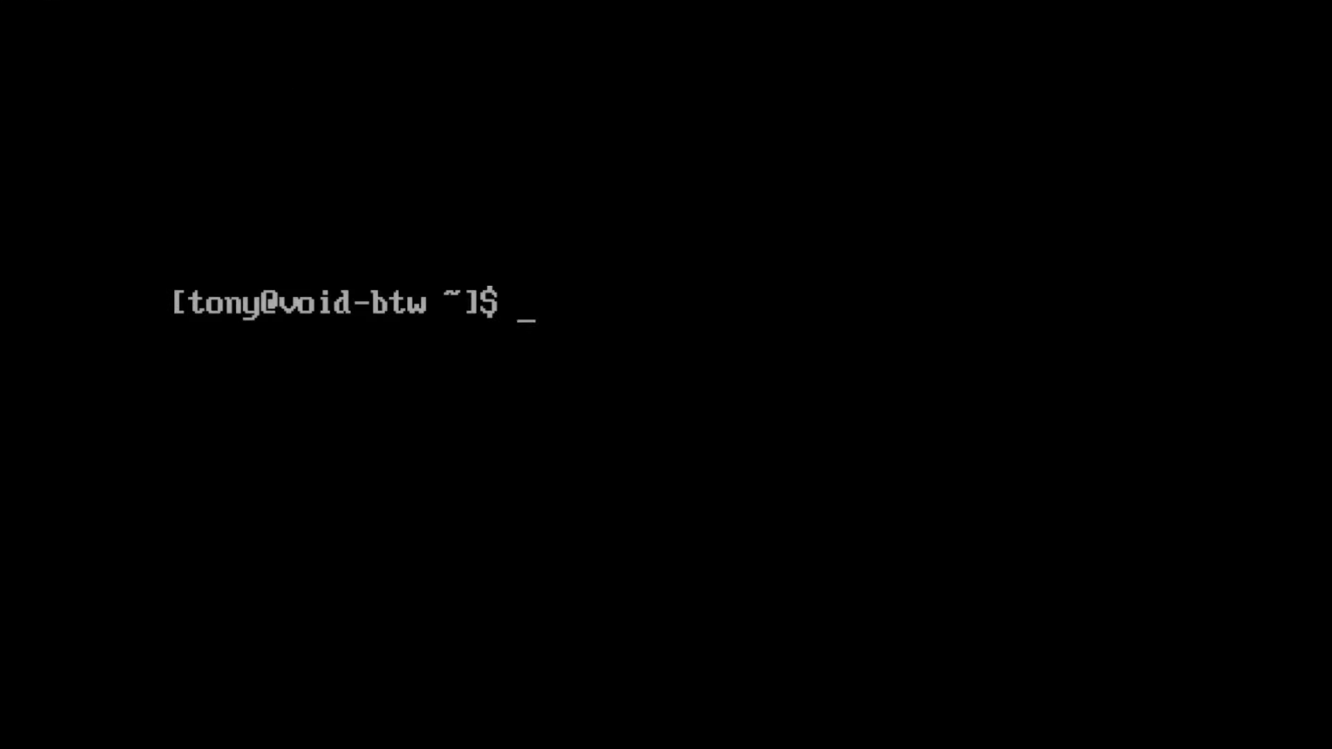
Step: Append 'exec i3' to .xinitrc and start the X session with startx
text(echo ')
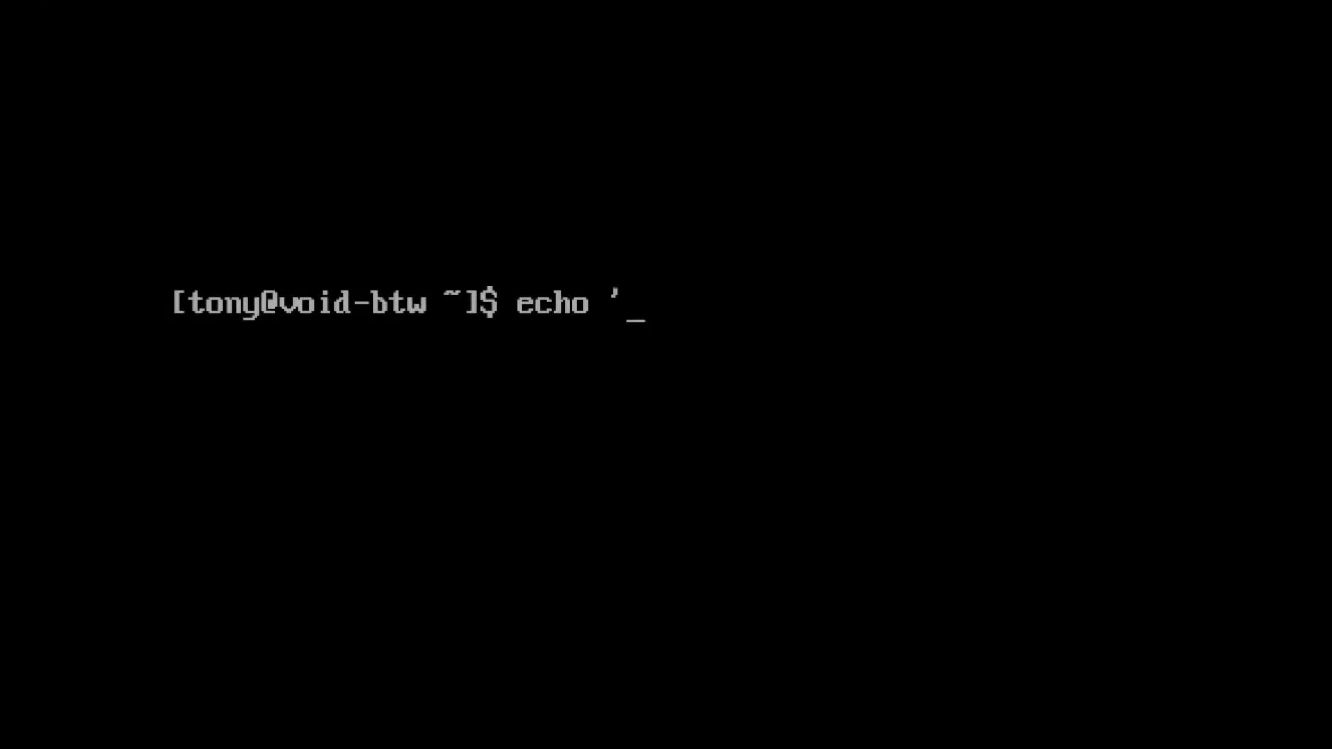
text(exec i)
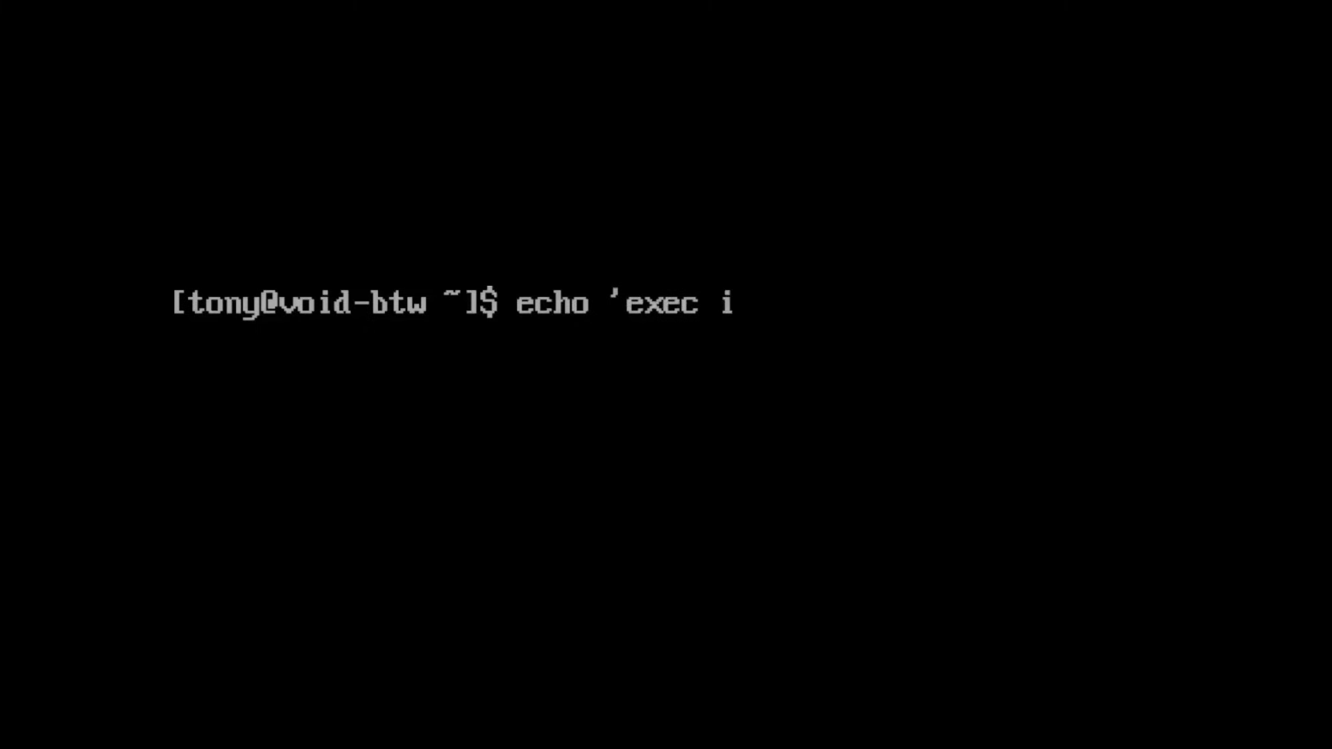
text(3' >> .xinitrc)
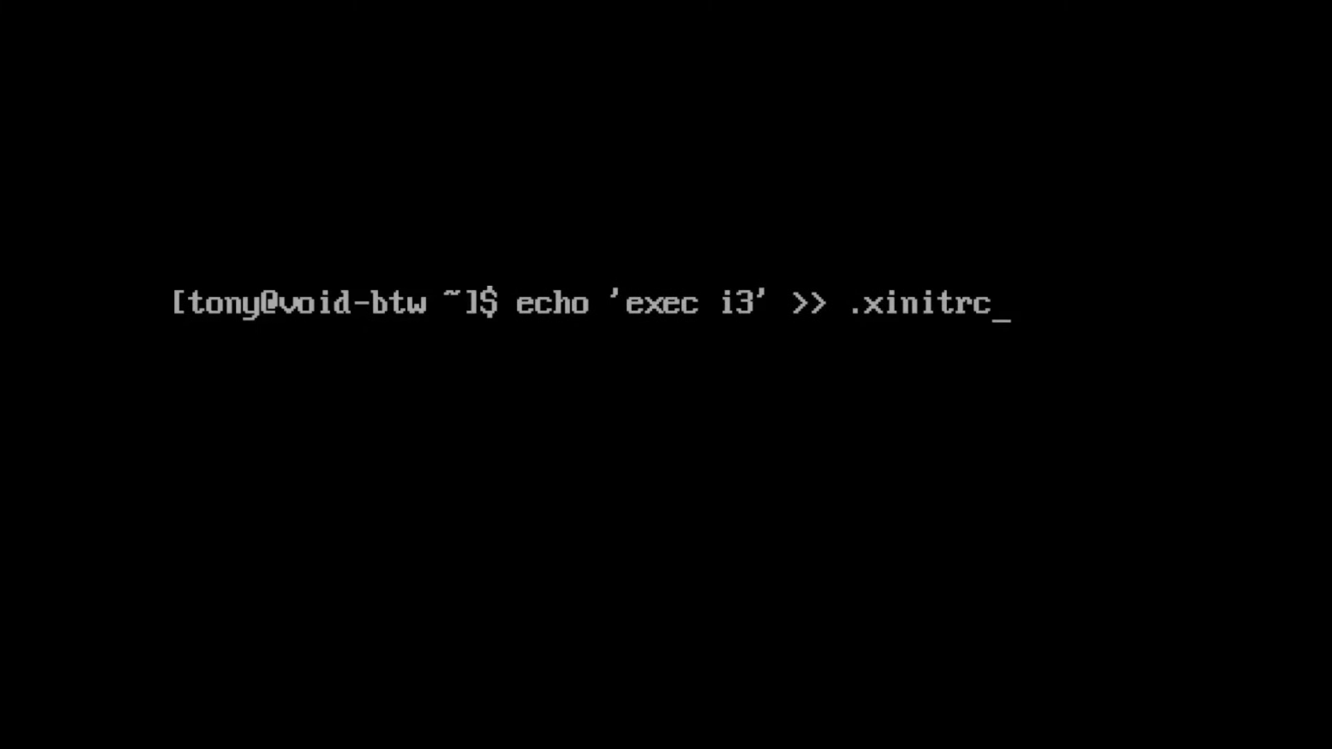
key(Return)
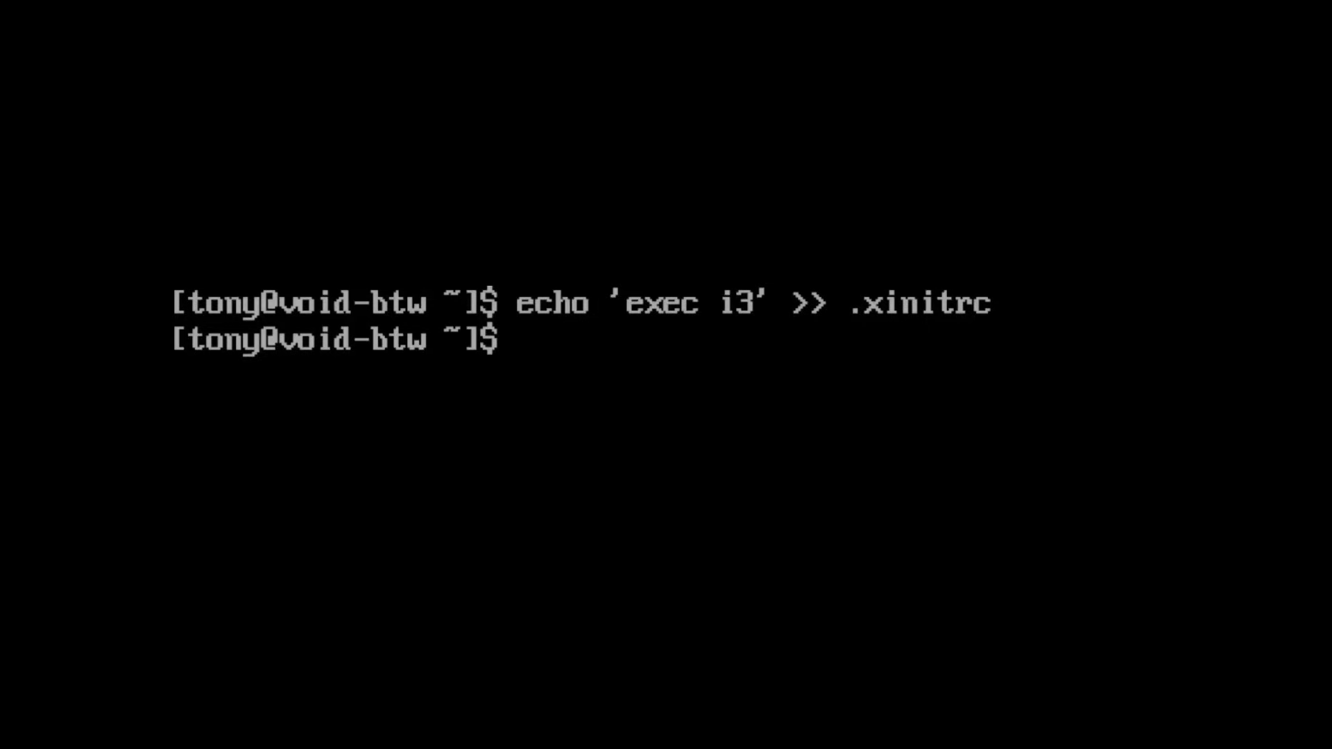
text(clear)
key(Return)
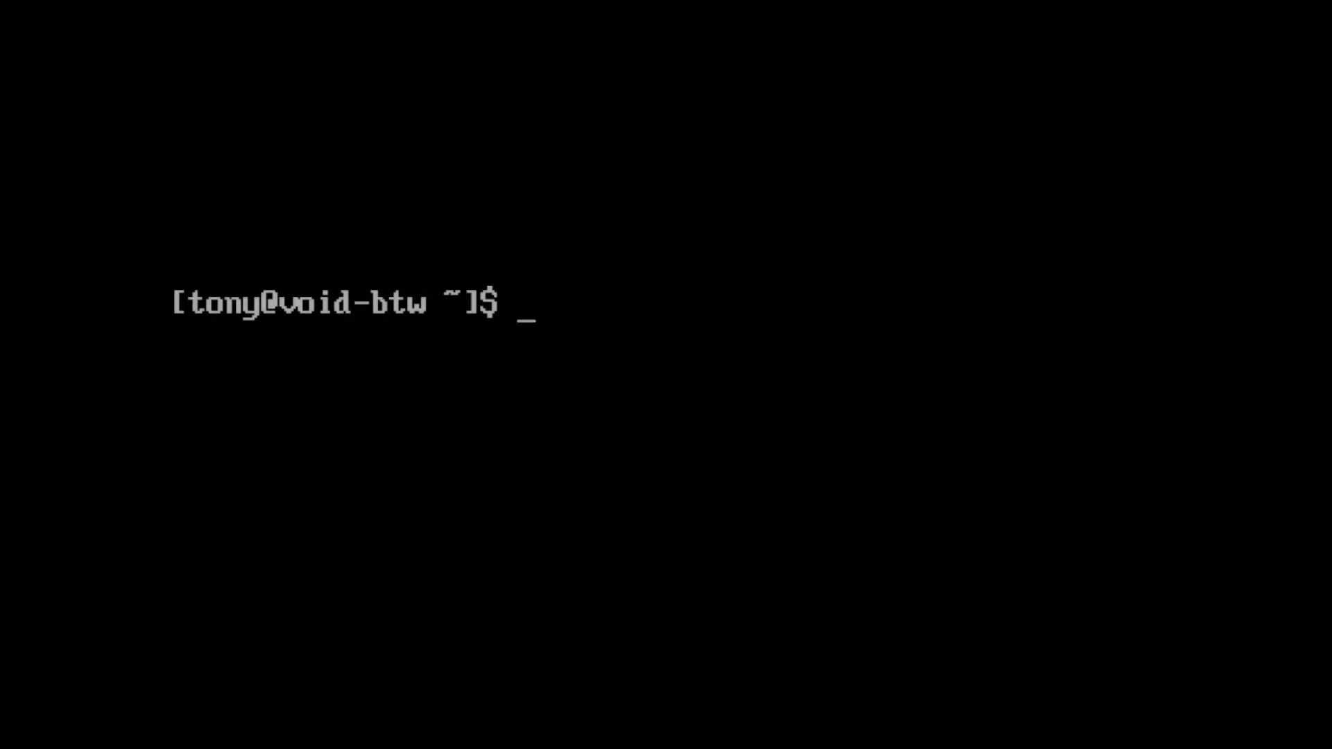
text(startx)
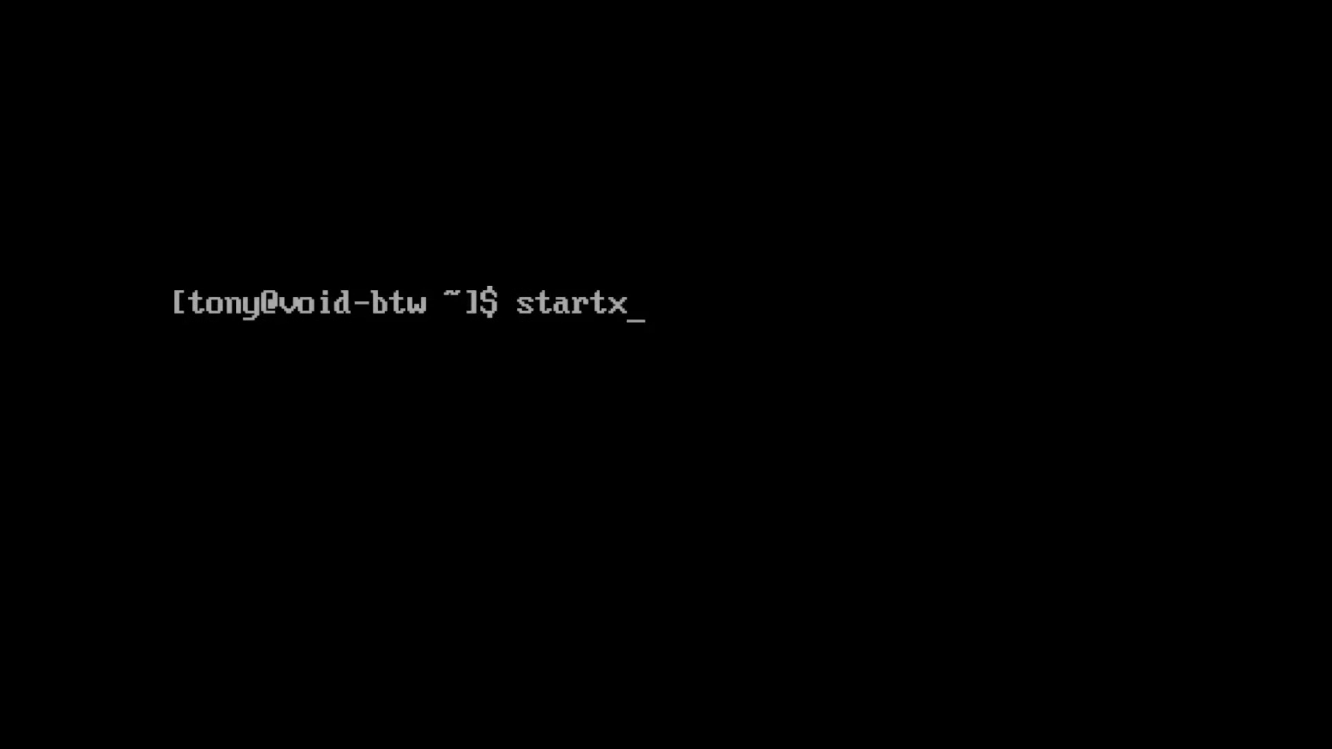
key(Return)
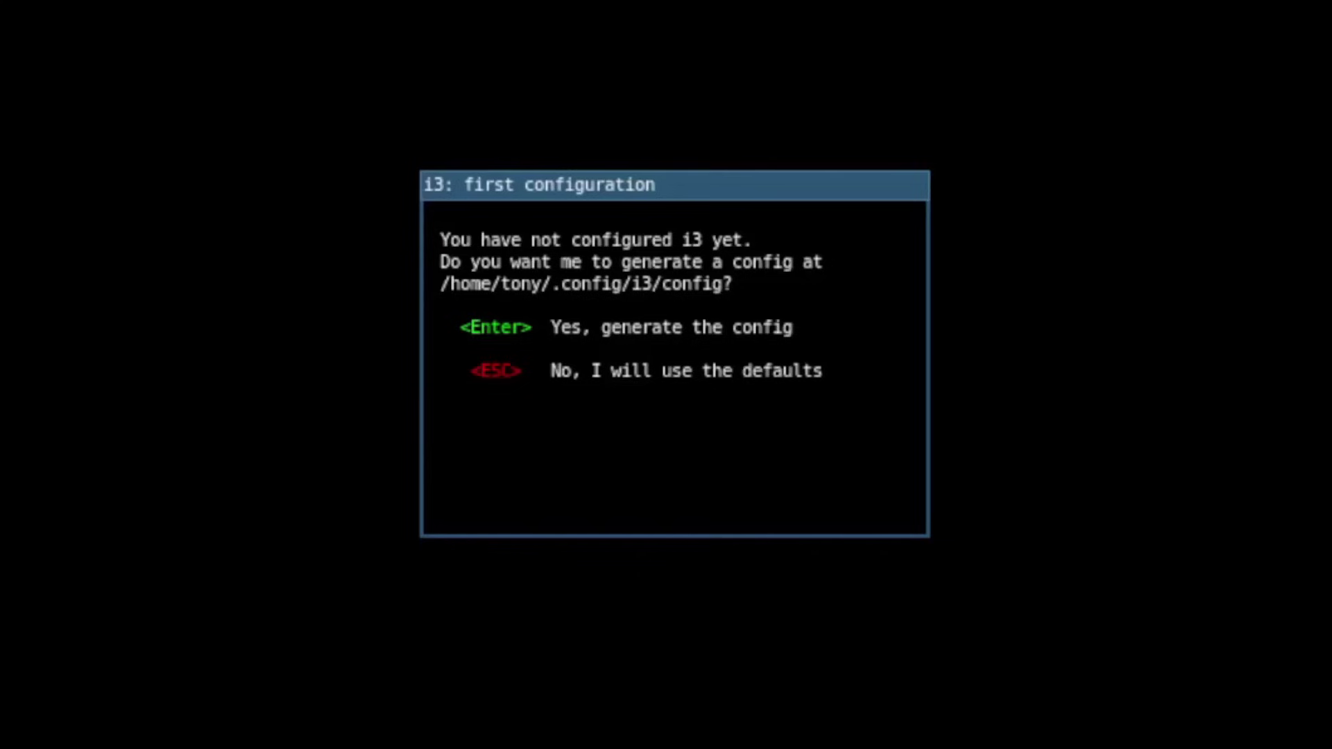
Step: Generate the i3 config file with Win as the default modifier
key(Return)
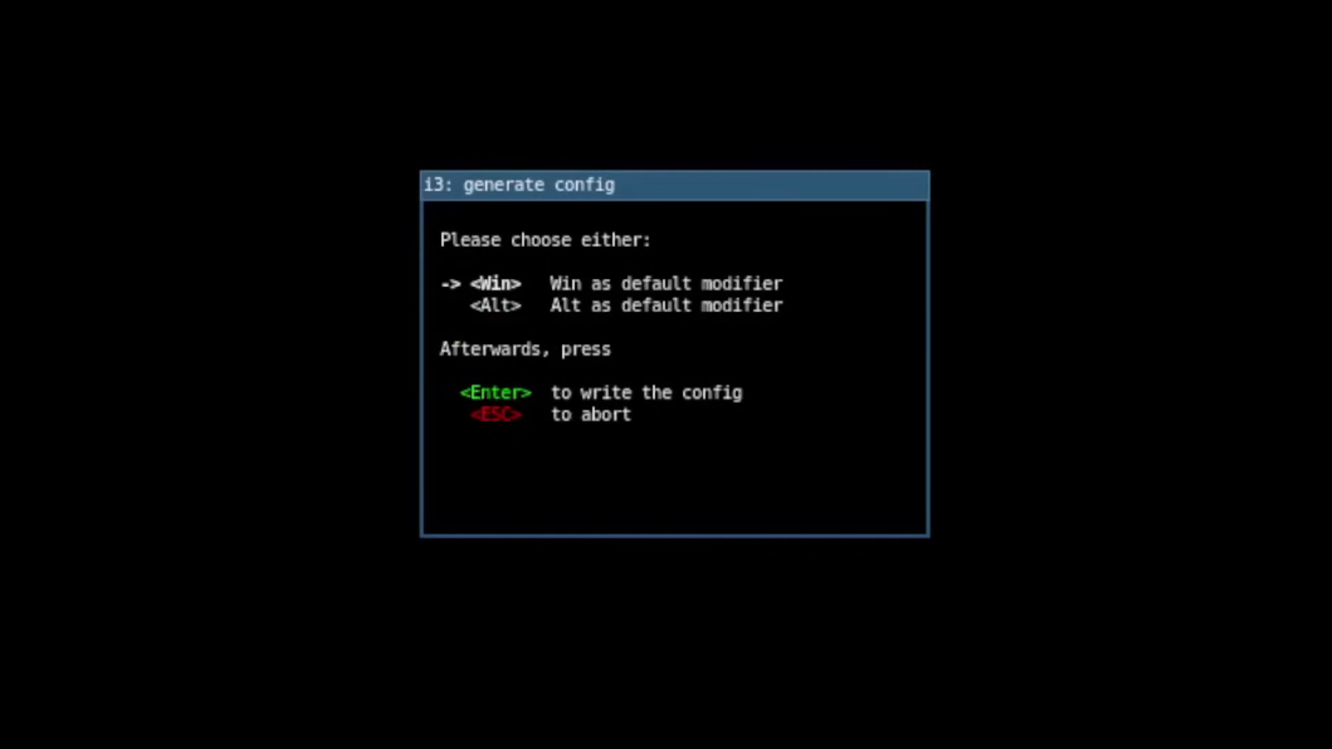
key(Down)
key(Up)
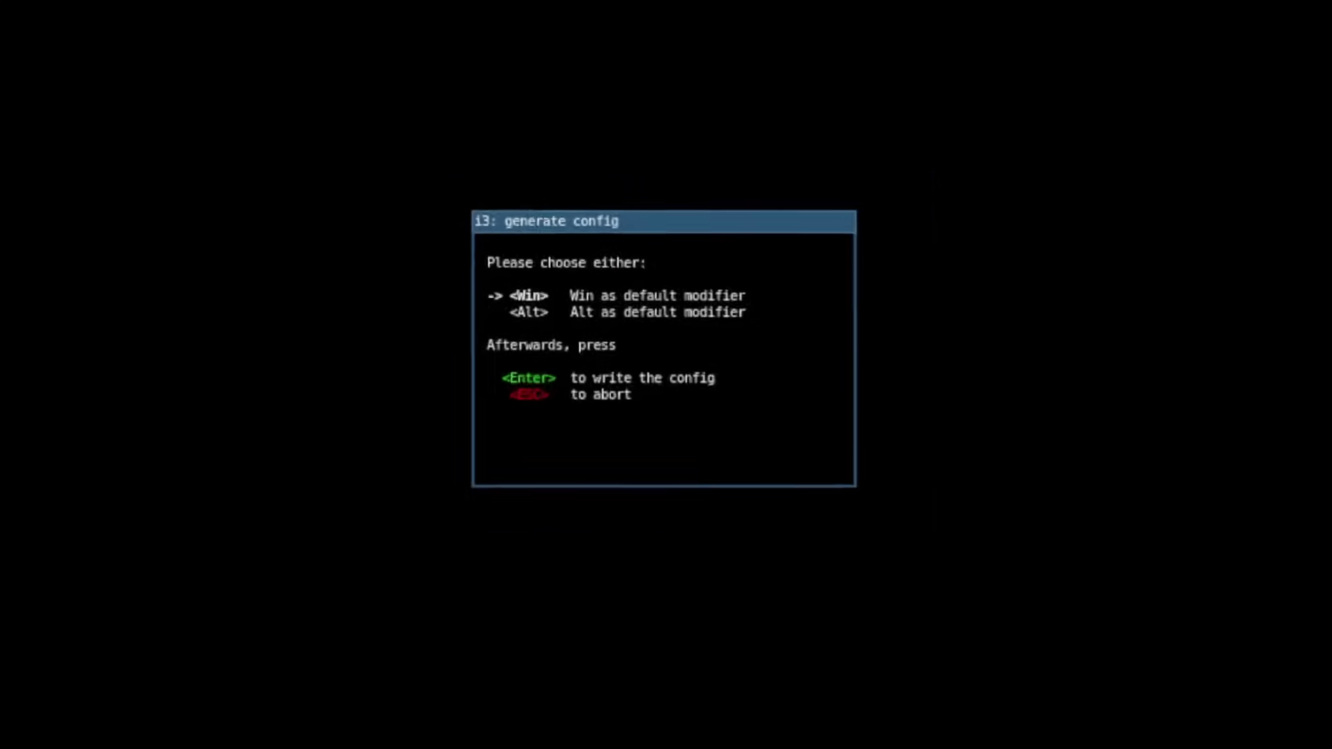
key(Return)
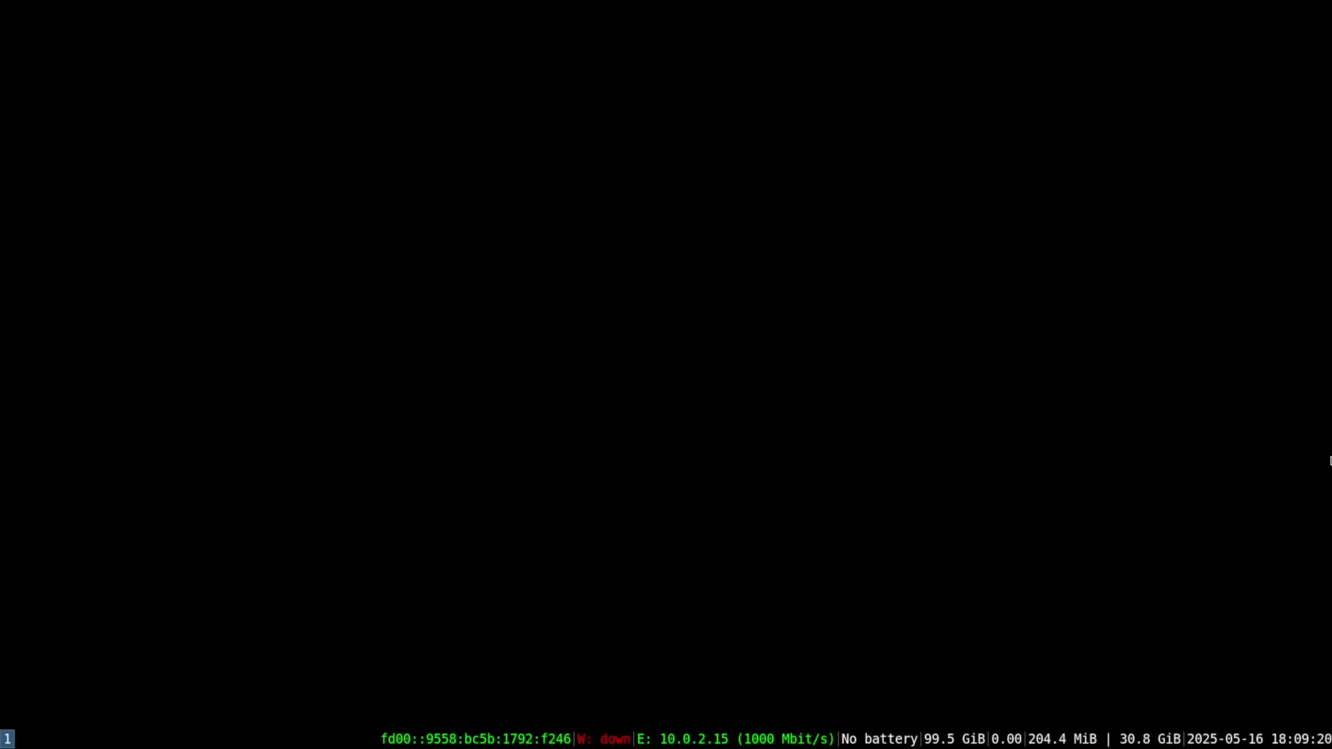
key(super+Return)
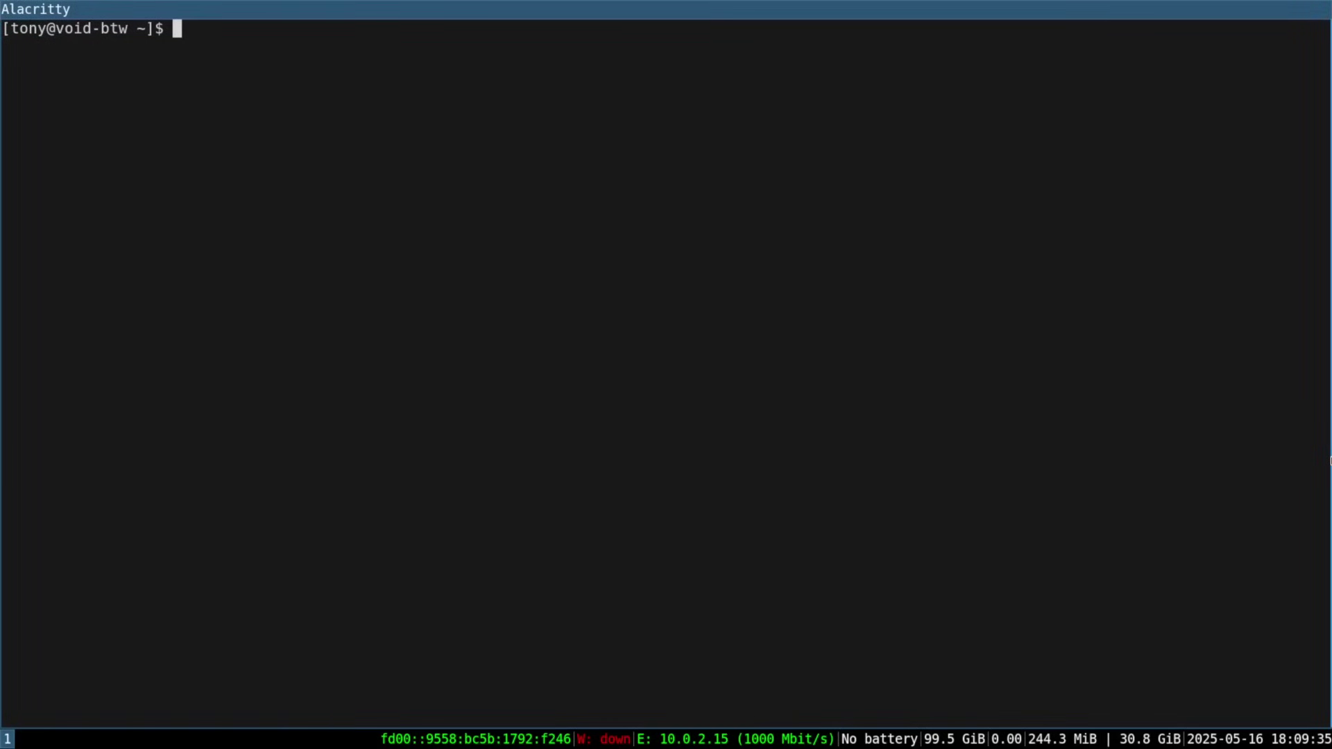
Step: Install dmenu in the terminal with xi dmenu, then clear the screen
text(xi)
text(dmenu)
key(Return)
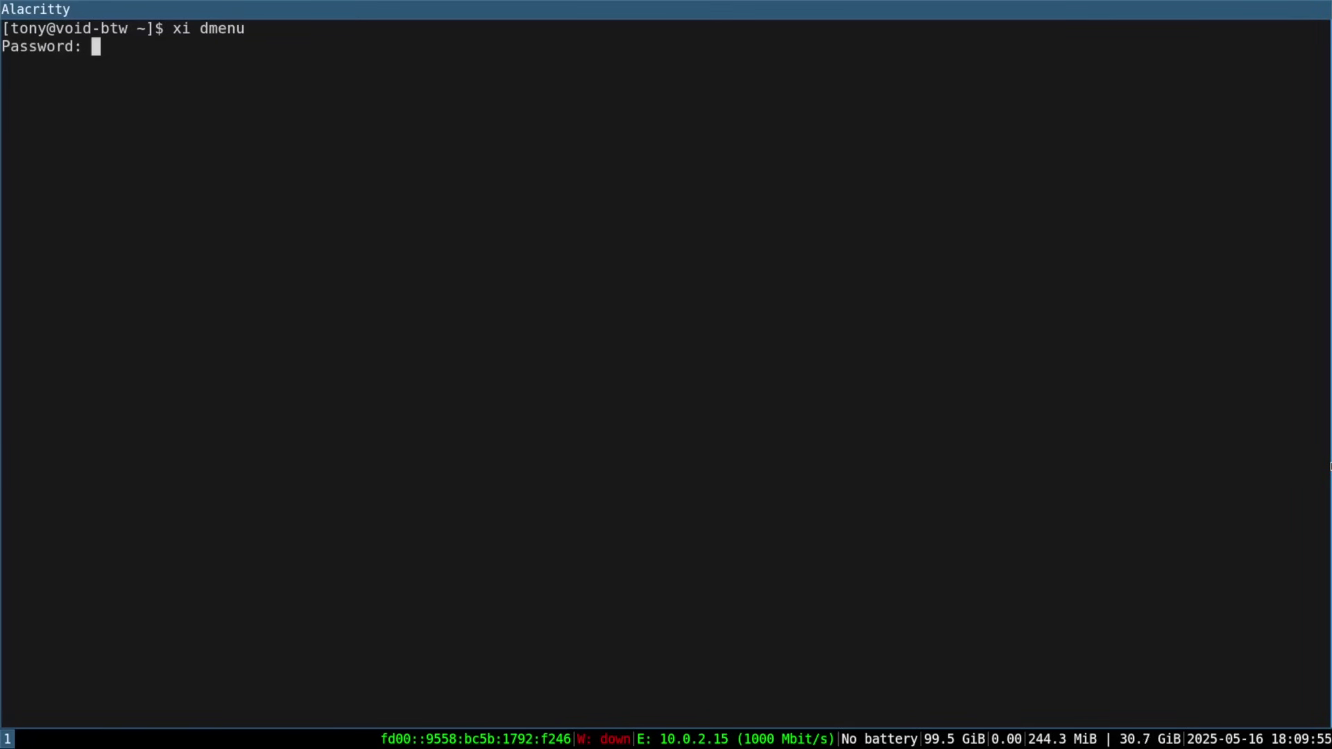
key(Return)
key(Return)
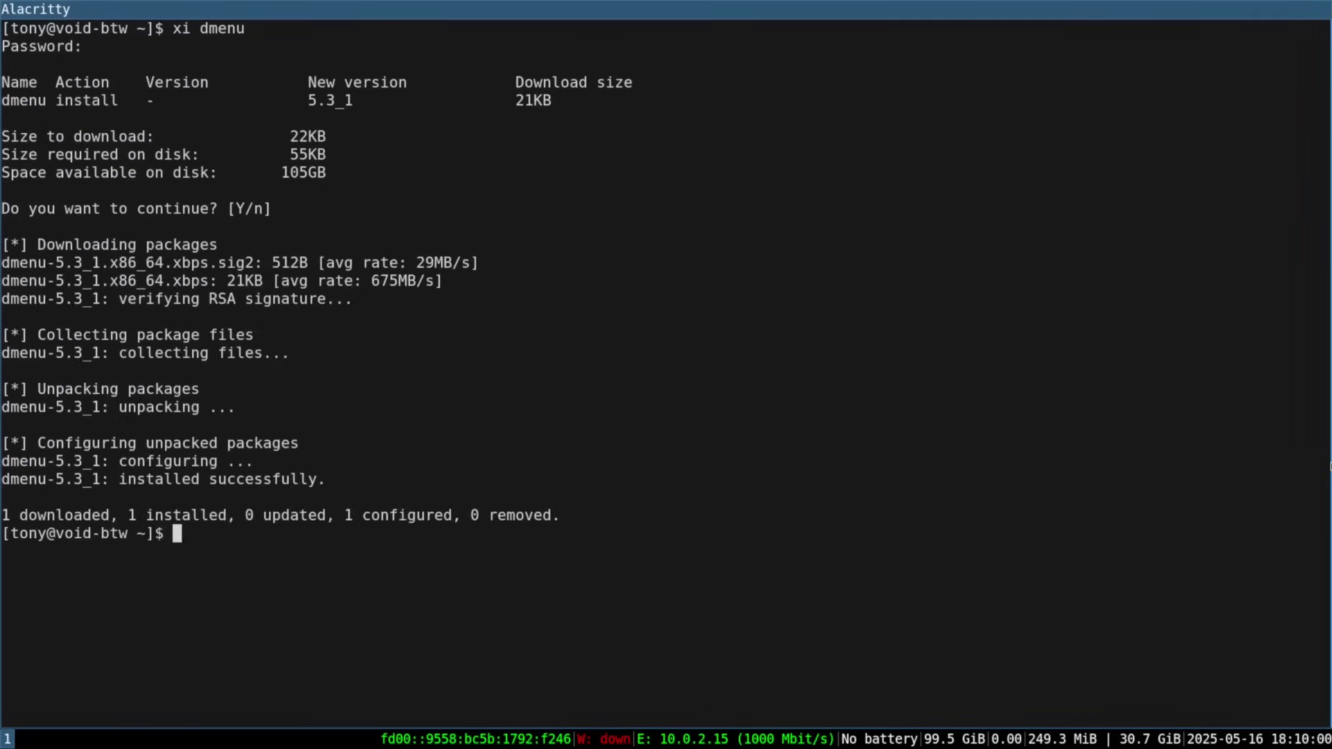
key(ctrl+l)
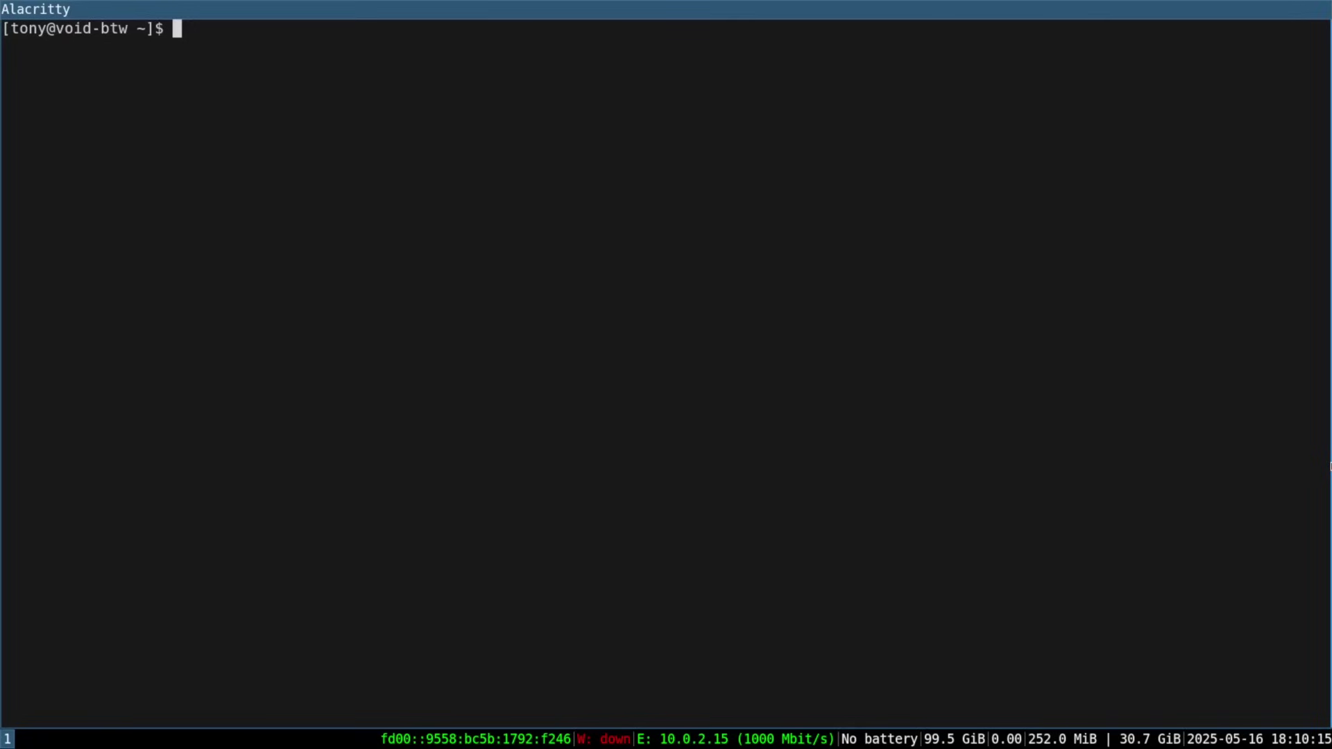
Step: Launch Firefox from dmenu on workspace 2
key(super+2)
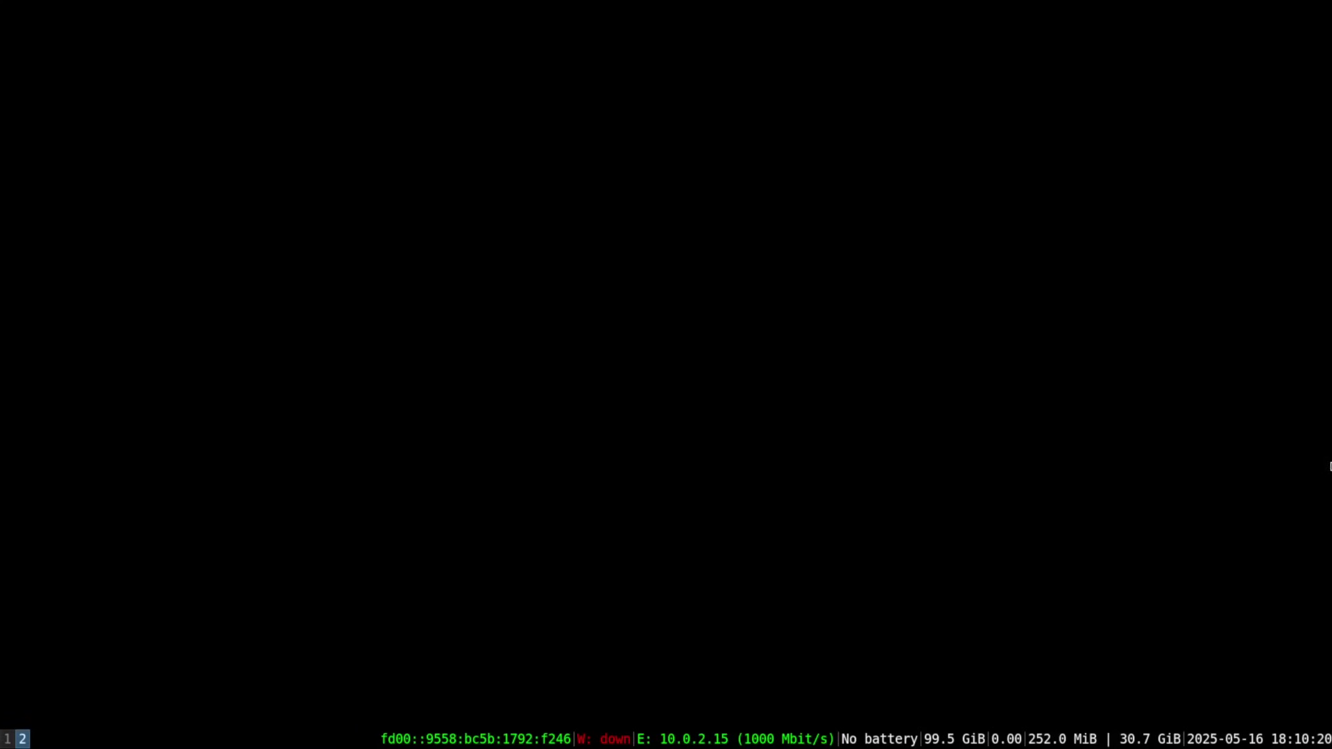
key(super+d)
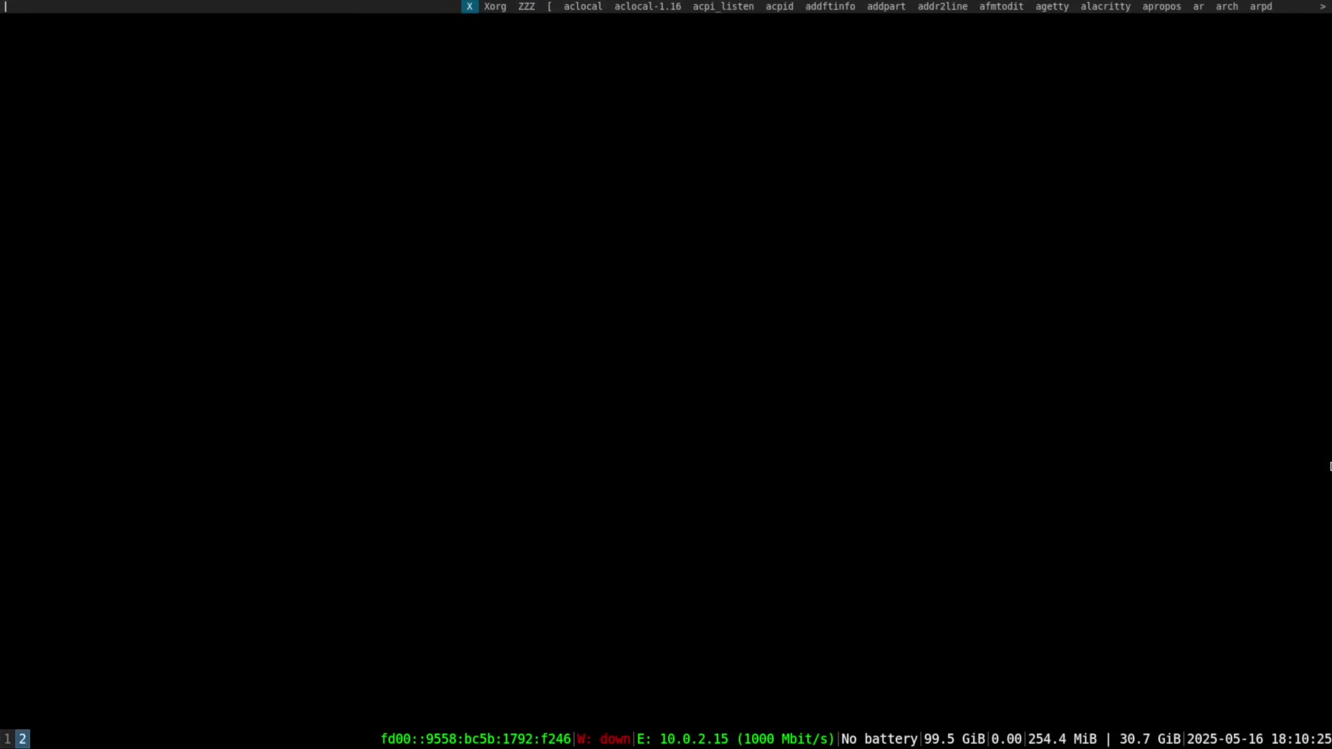
text(fire)
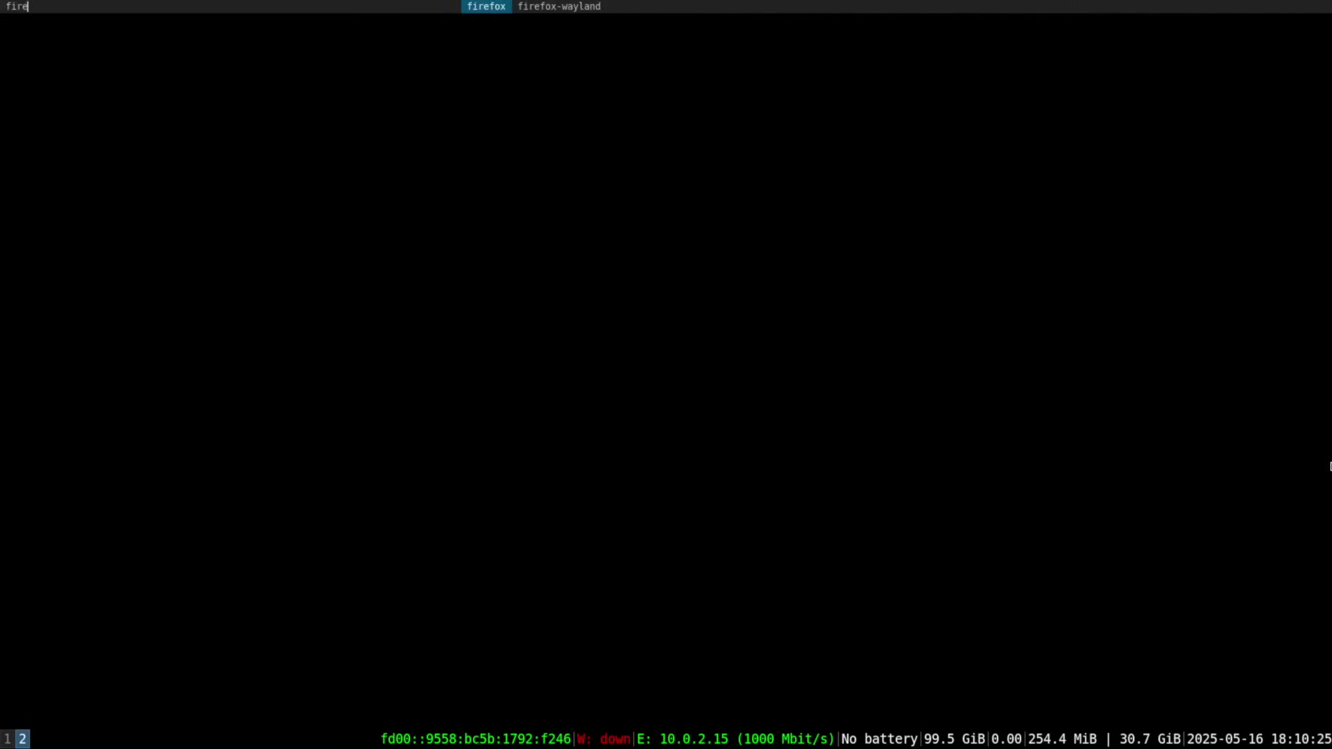
key(Return)
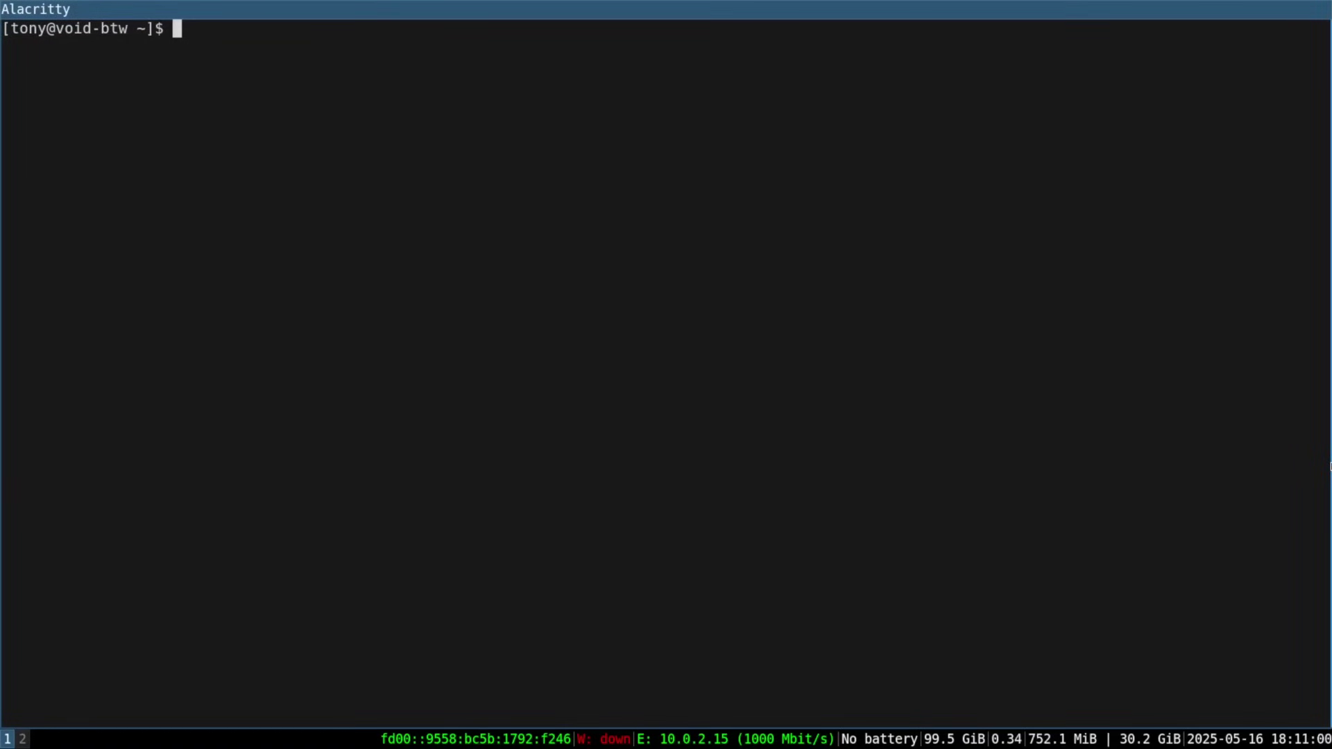
Step: Open .config/i3/config in vim
text(vim .config/i3/c)
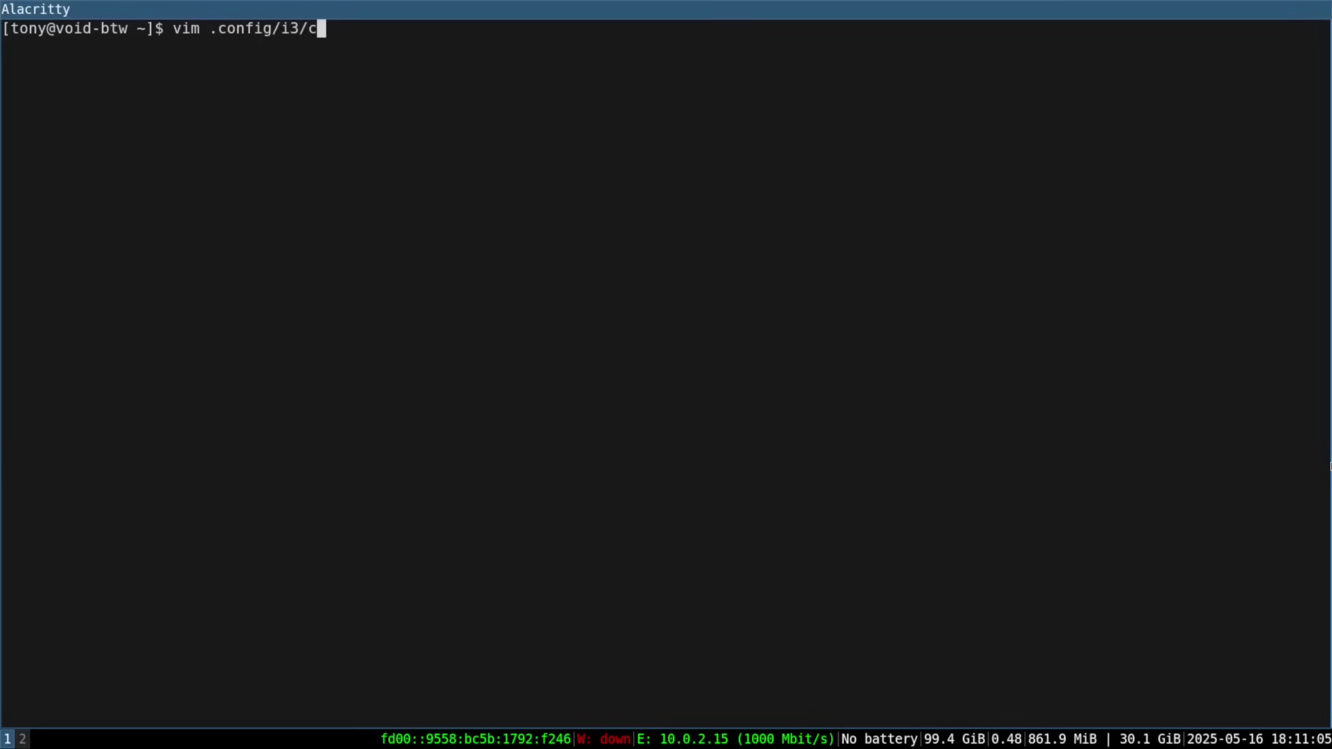
key(Tab)
key(Return)
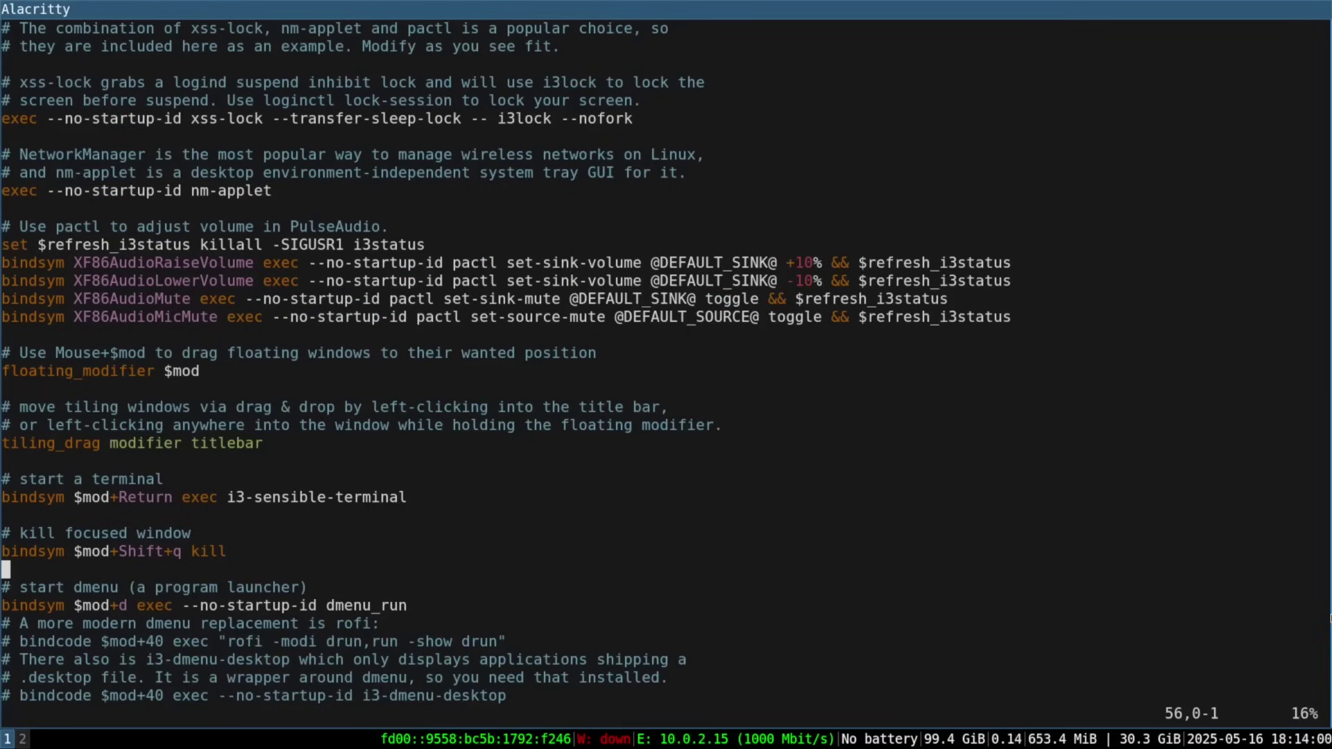
Step: Add 'bindsym $mod+b exec firefox' below the dmenu_run line, save, and restart i3
key(u)
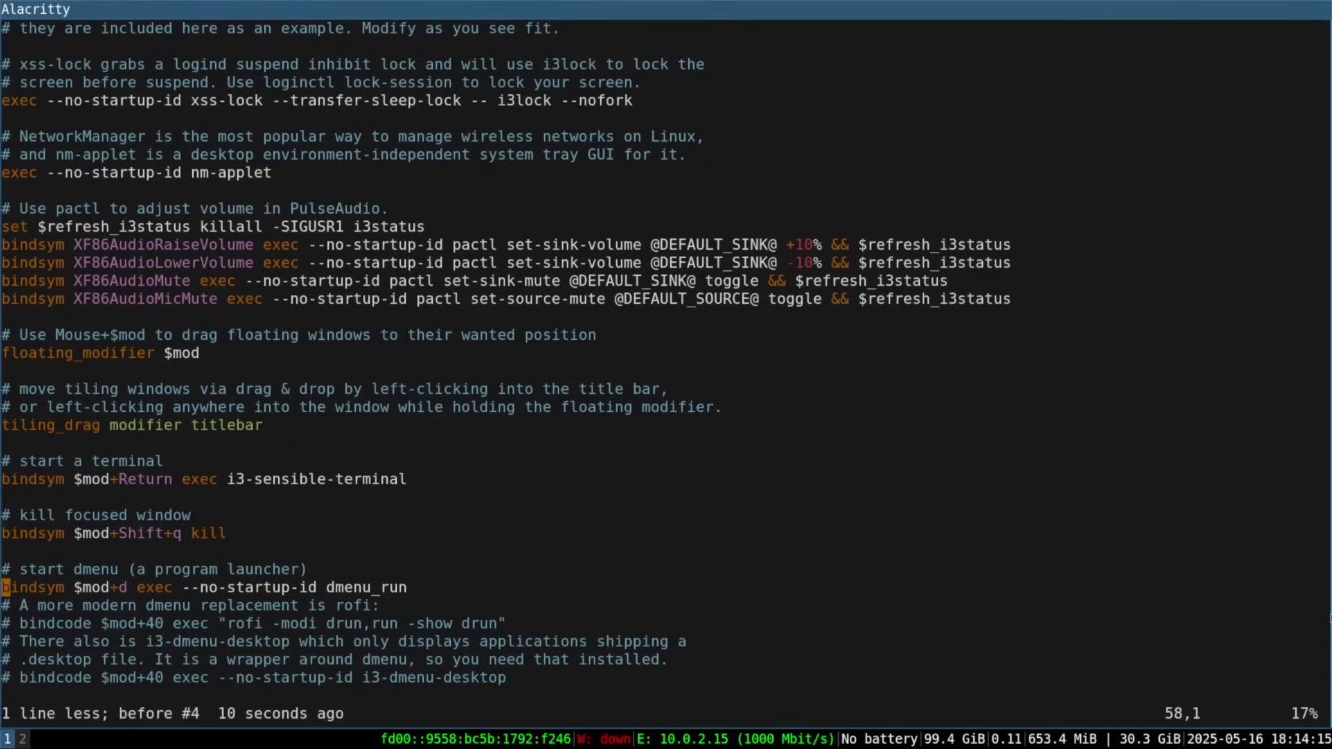
key(o)
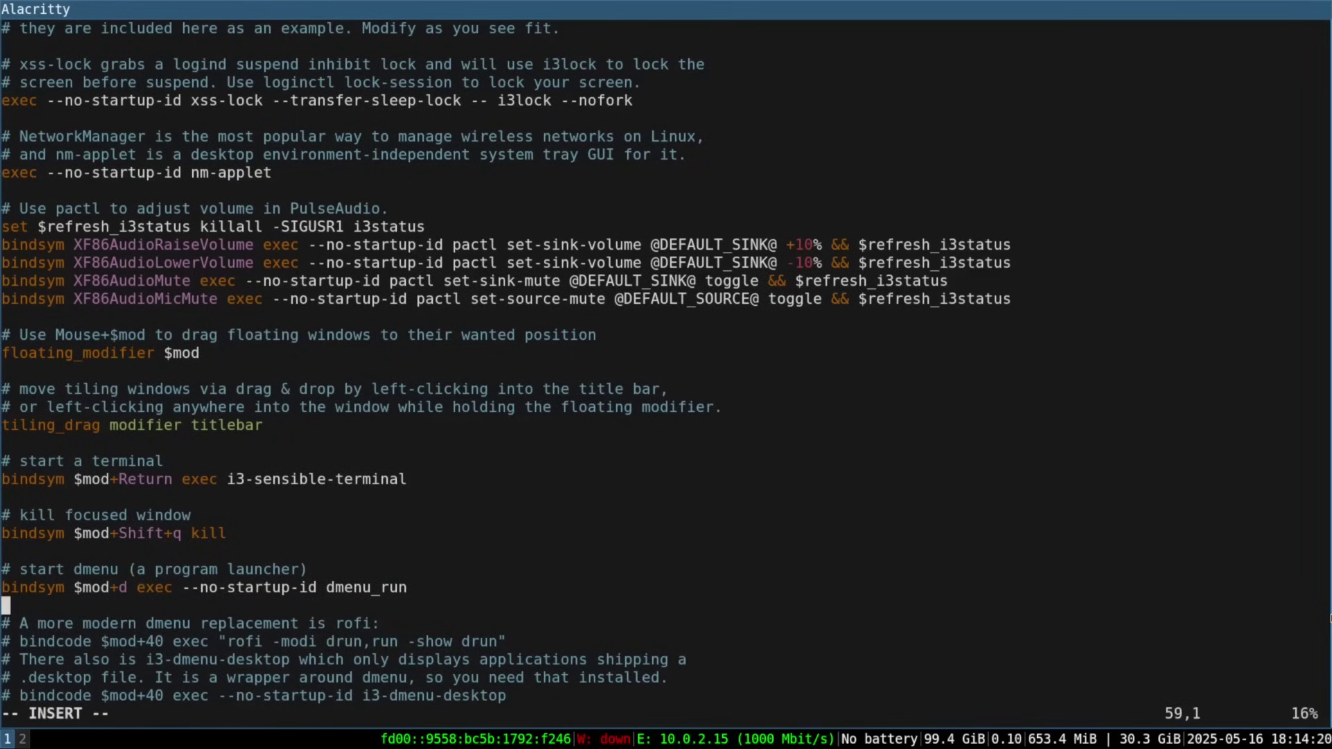
text(bindsym $mod)
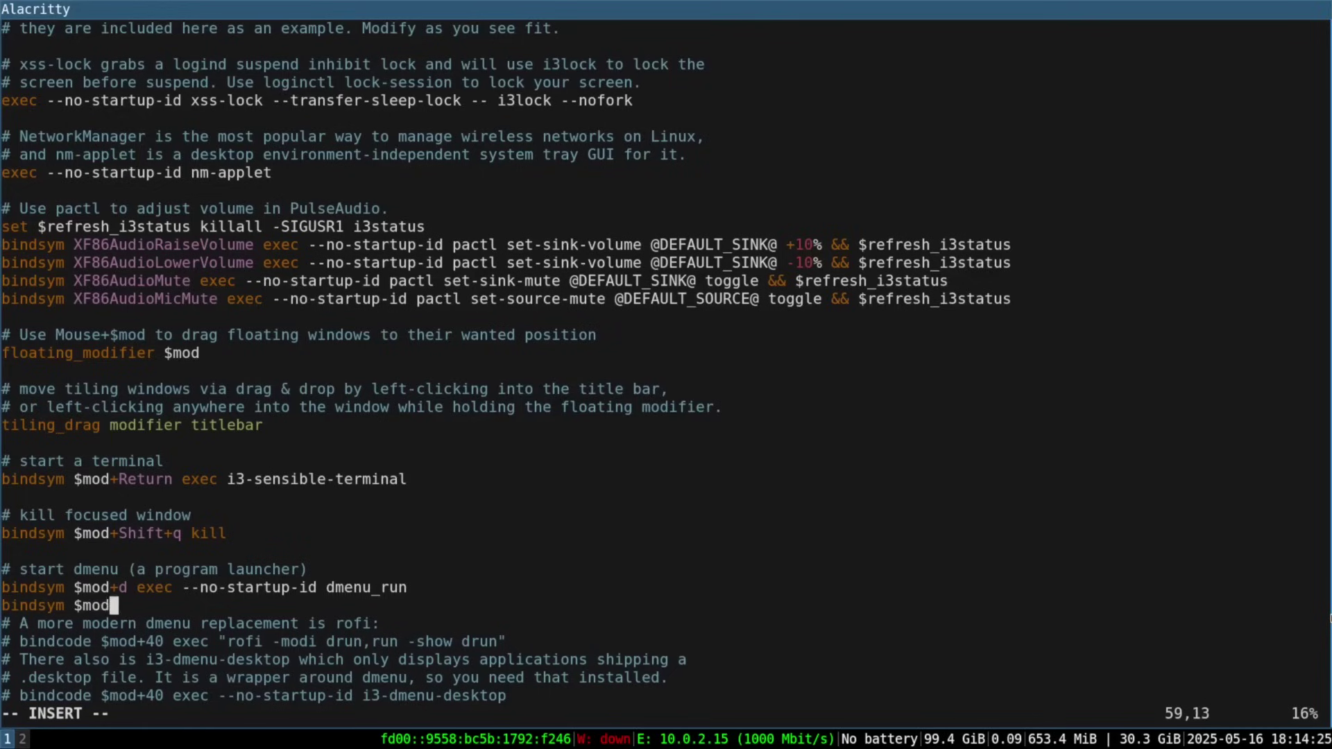
text(+b exec firefox)
key(Escape)
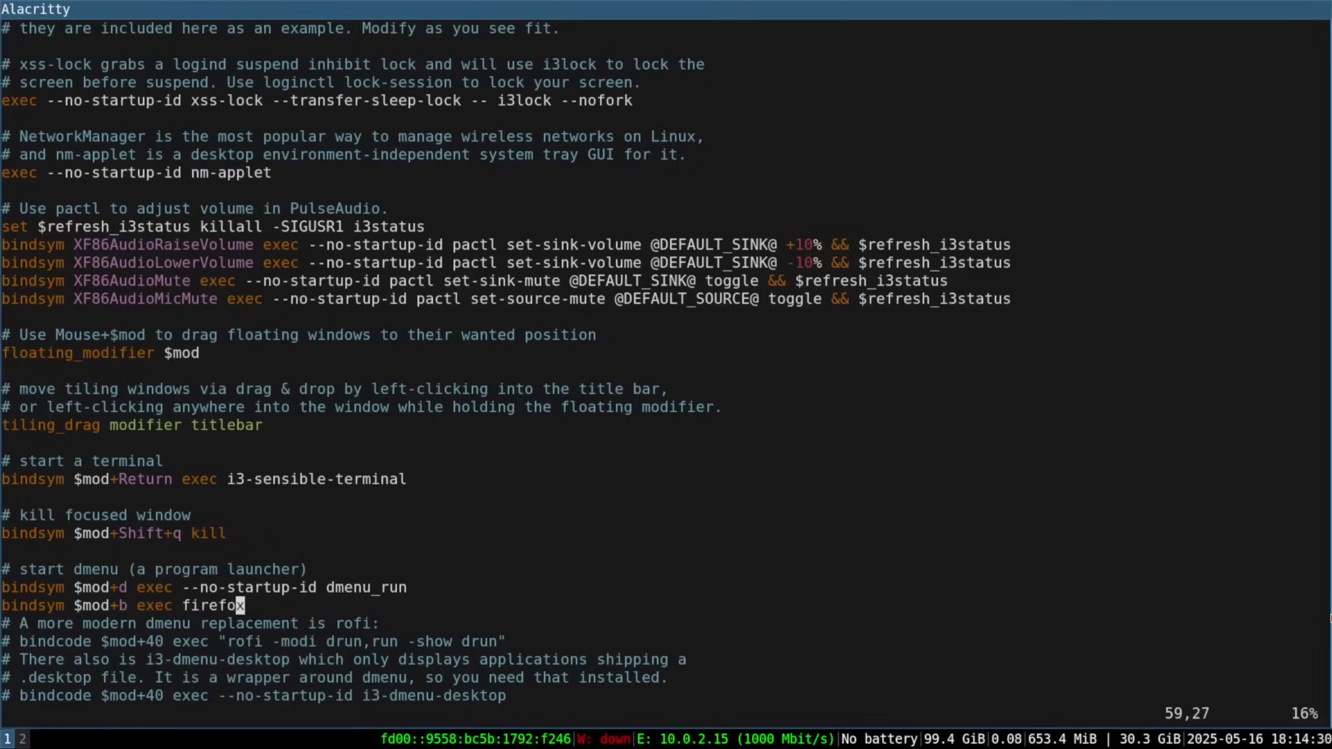
text(:w)
key(Return)
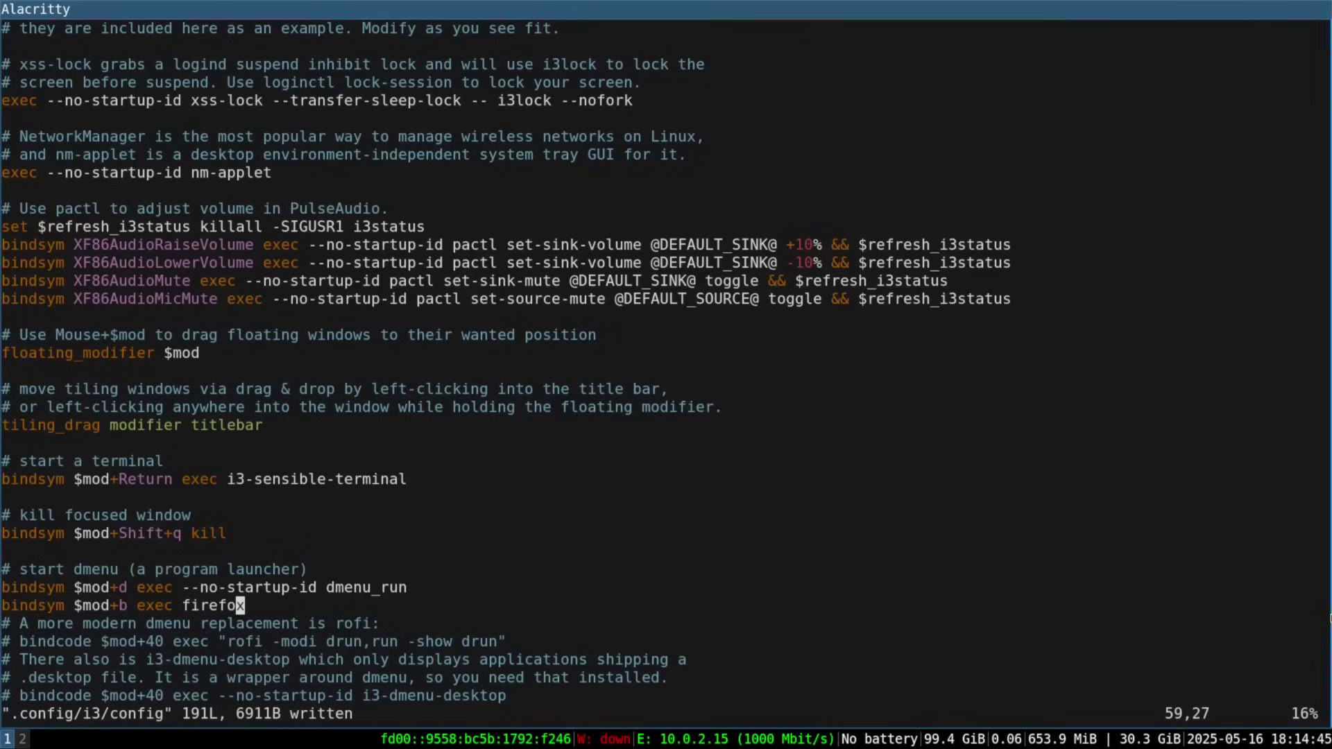
key(super+shift+r)
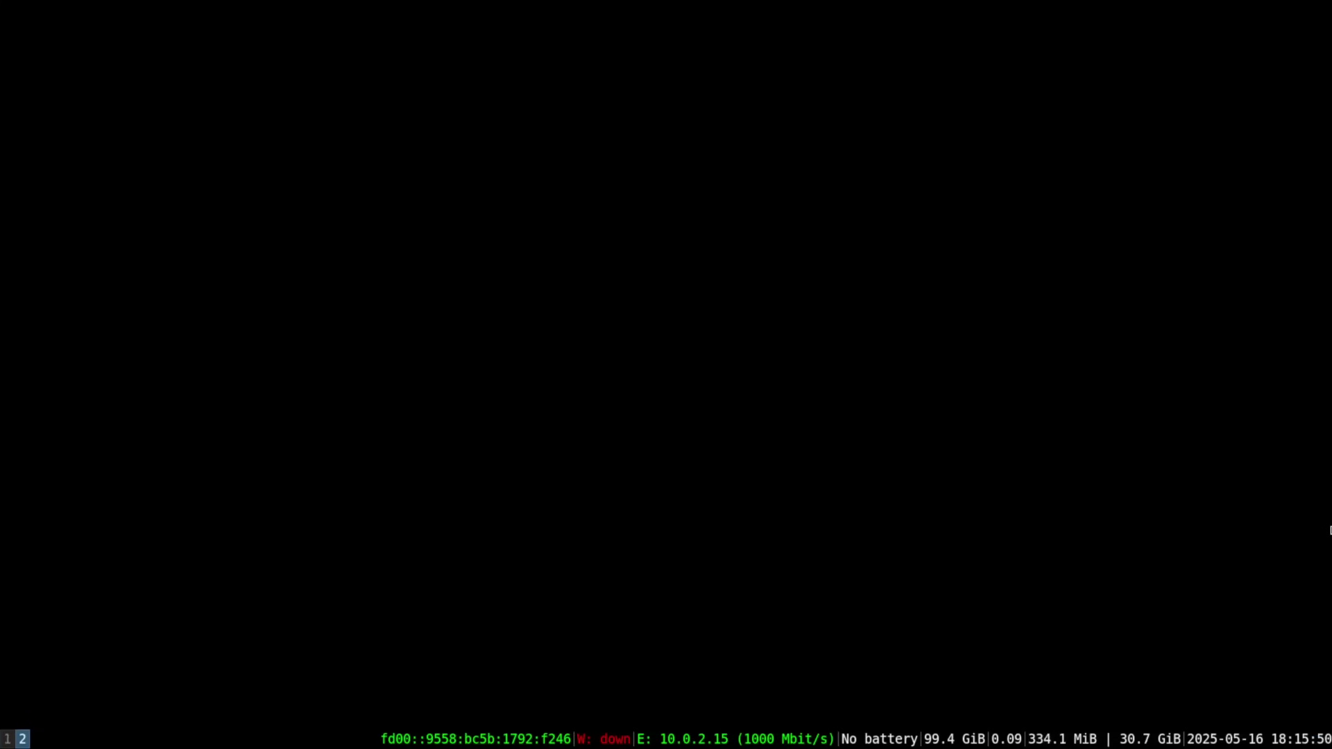